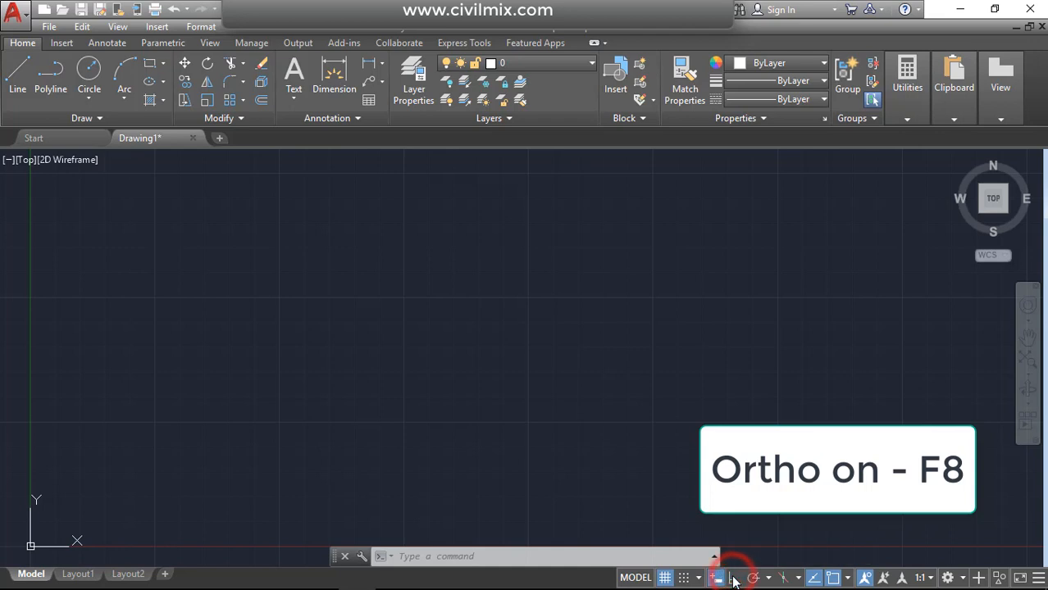
# Turn on Ortho mode and draw a horizontal and a vertical construction line crossing at a common point.
pyautogui.click(734, 579)
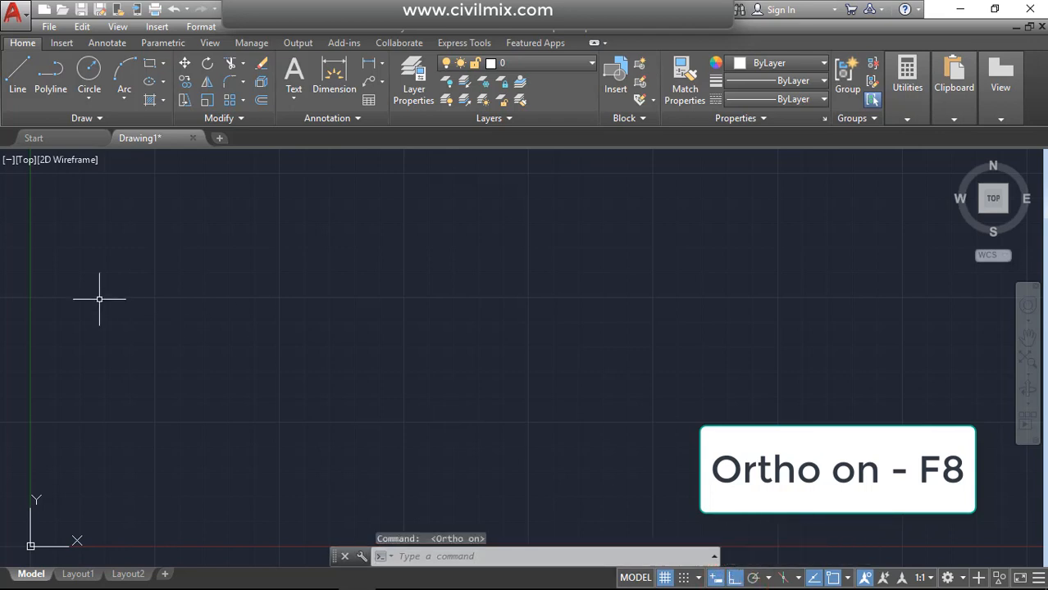
pyautogui.click(122, 117)
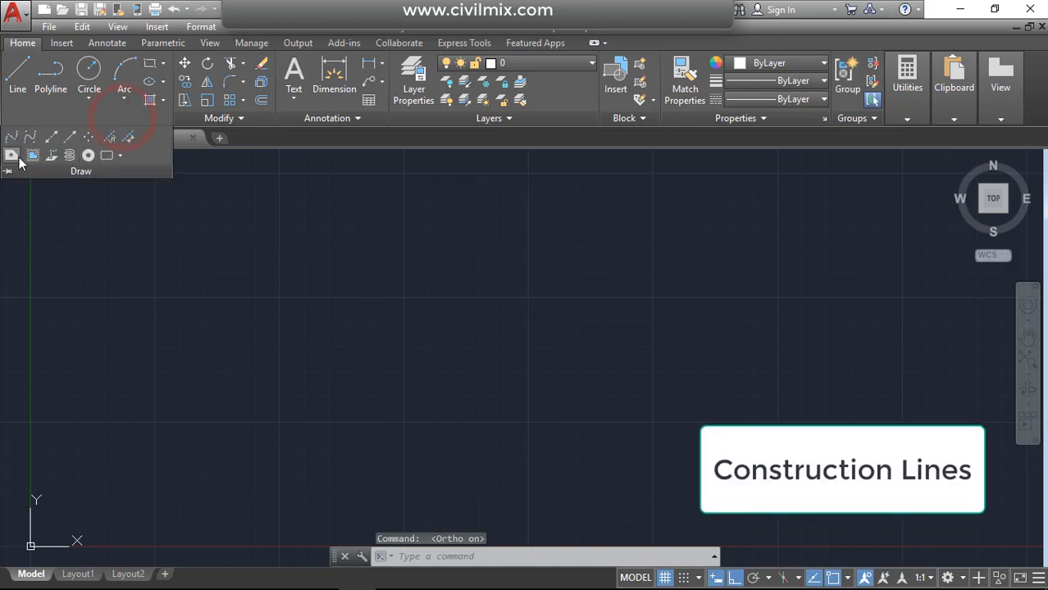
pyautogui.click(54, 139)
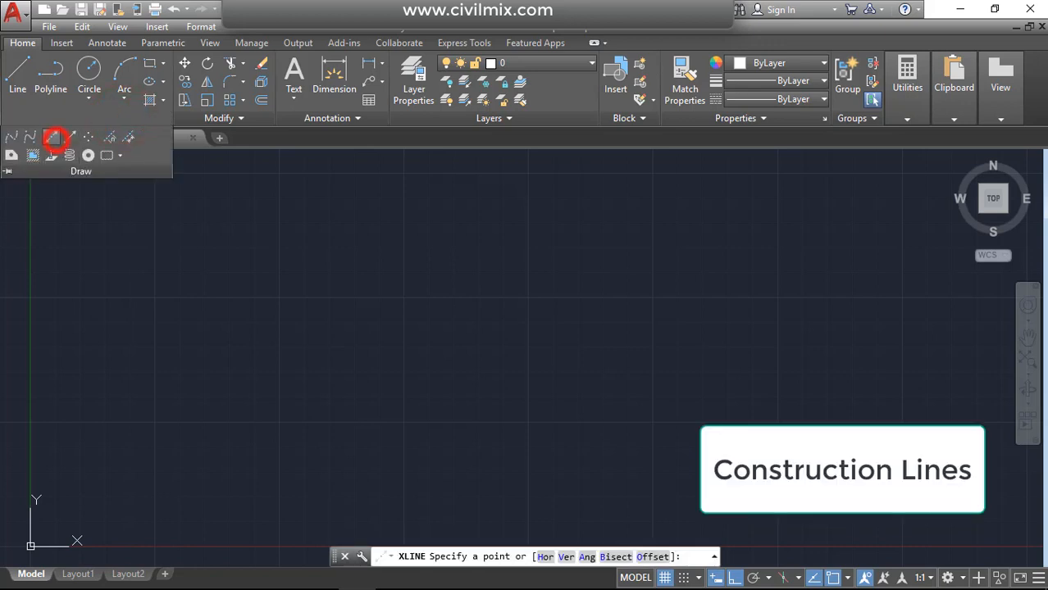
pyautogui.click(379, 353)
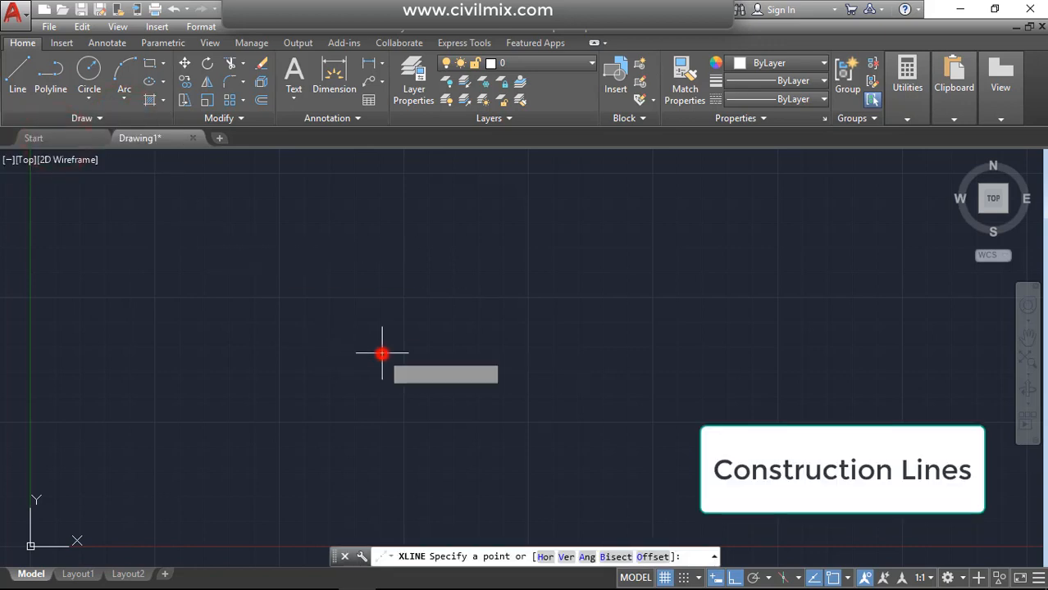
pyautogui.click(829, 380)
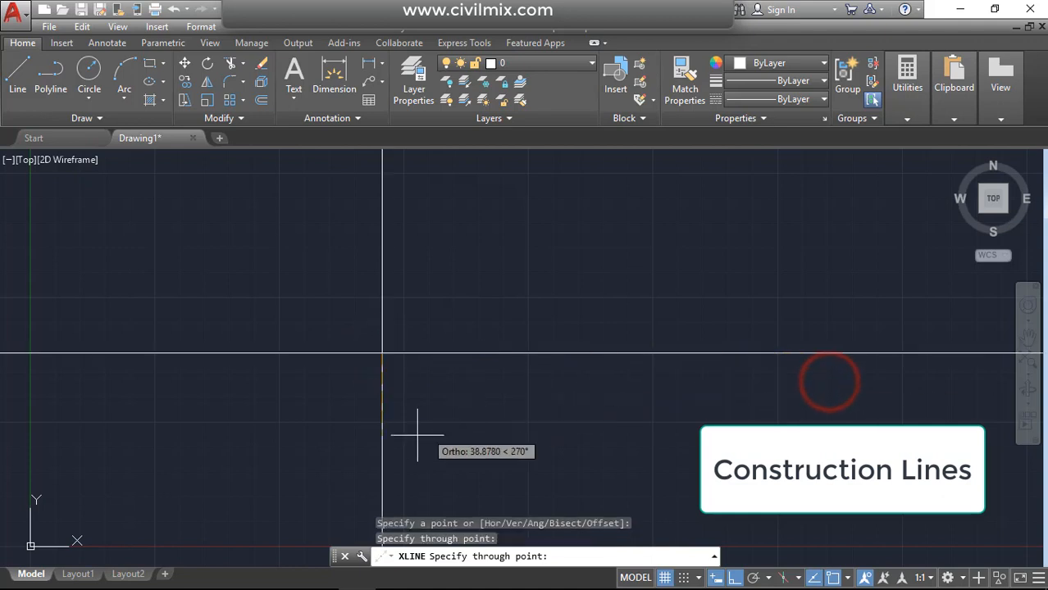
pyautogui.click(382, 427)
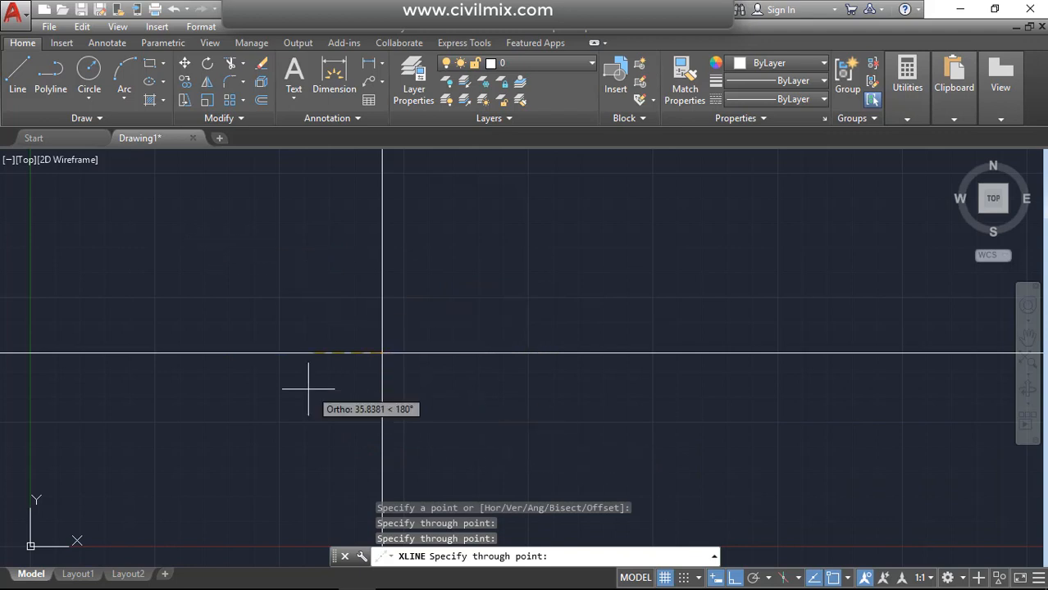
# Draw a circle with a diameter of 3.333 centred on the intersection of the construction lines.
pyautogui.moveTo(310, 382)
pyautogui.mouseDown(button='middle')
pyautogui.moveTo(441, 400)
pyautogui.moveTo(402, 396)
pyautogui.mouseUp(button='middle')
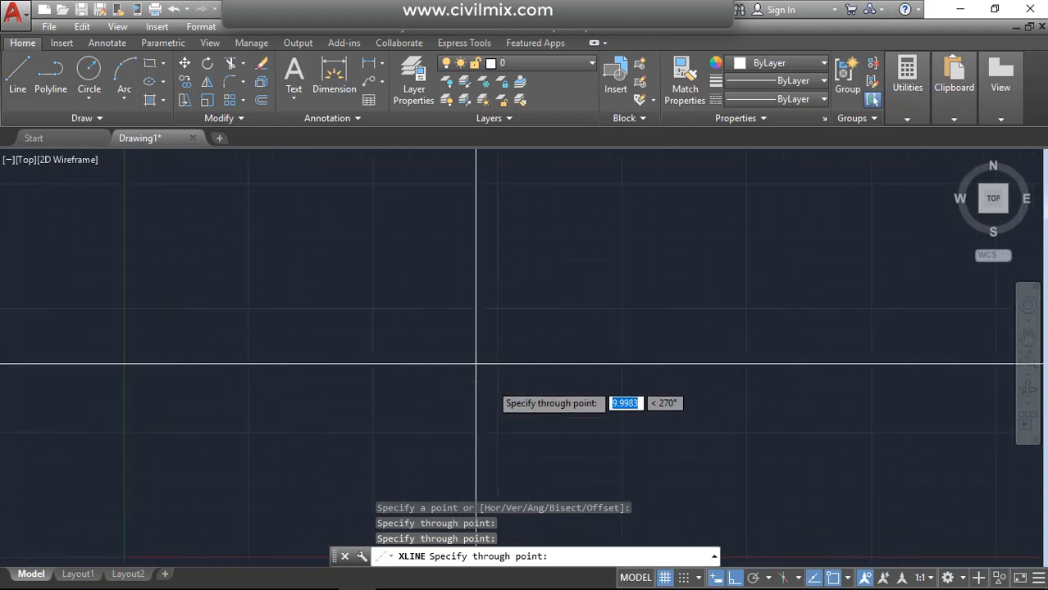
pyautogui.click(86, 95)
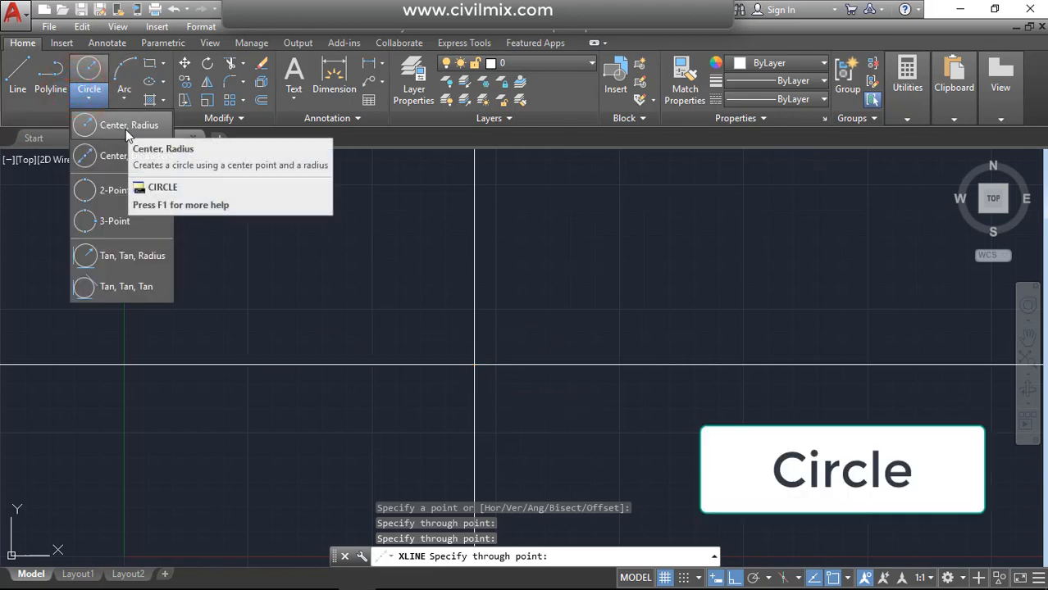
pyautogui.click(127, 131)
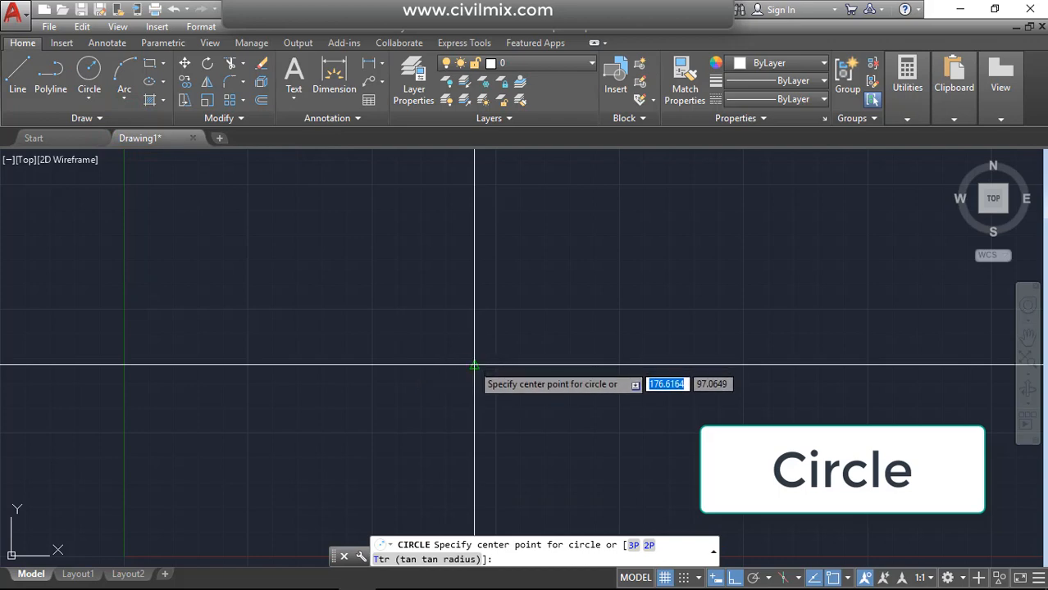
pyautogui.click(474, 365)
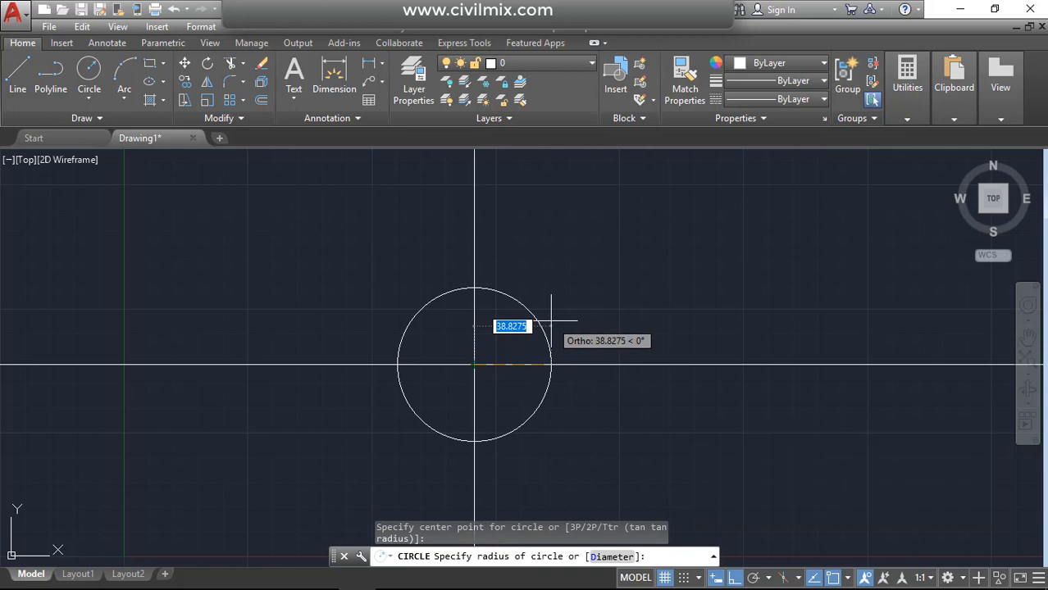
pyautogui.write('d')
pyautogui.press('Return')
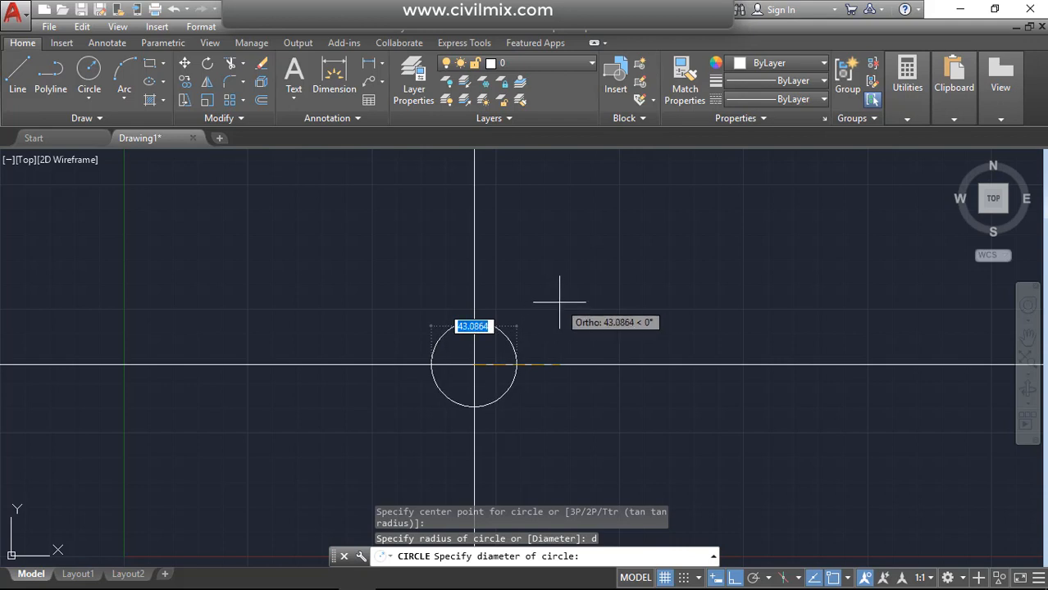
pyautogui.write('3.333')
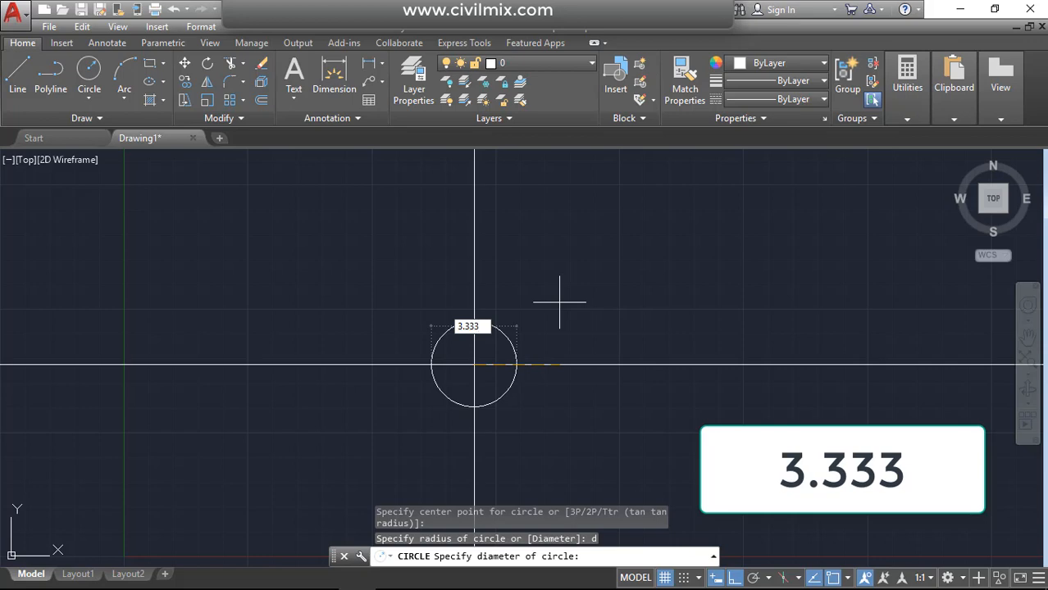
pyautogui.press('Return')
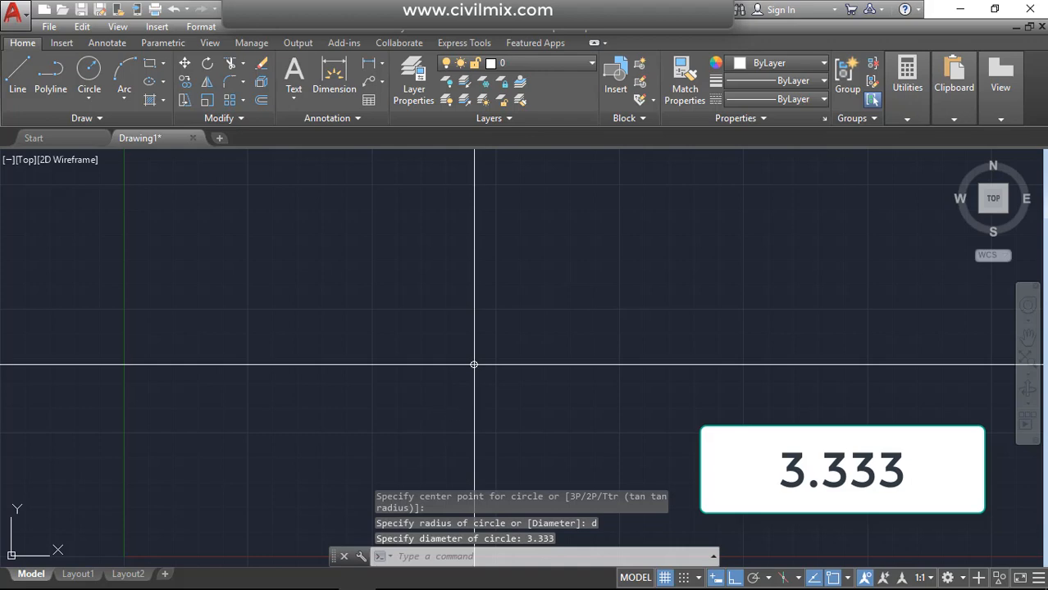
# Draw a concentric circle with a radius of 1.5 at the construction lines' intersection.
pyautogui.middleClick(460, 392)
pyautogui.middleClick(460, 392)
pyautogui.scroll(-3, 487, 382)
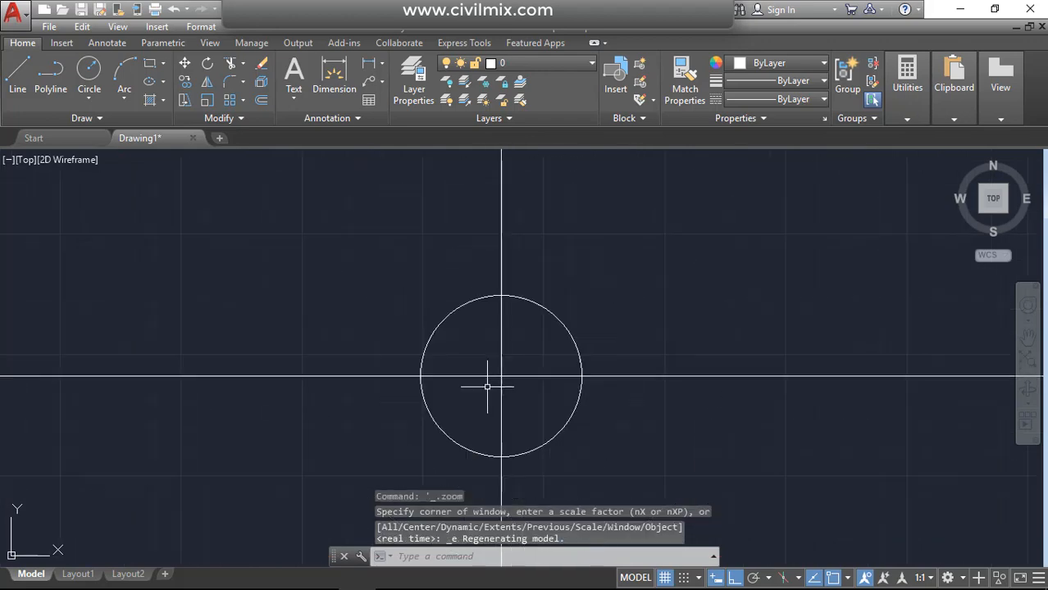
pyautogui.click(88, 72)
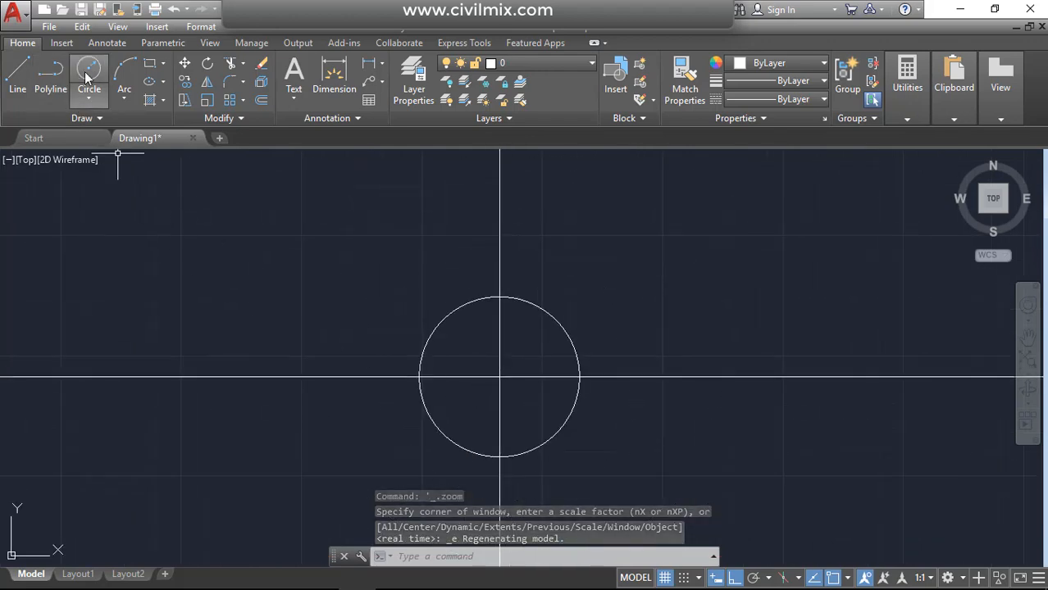
pyautogui.click(499, 377)
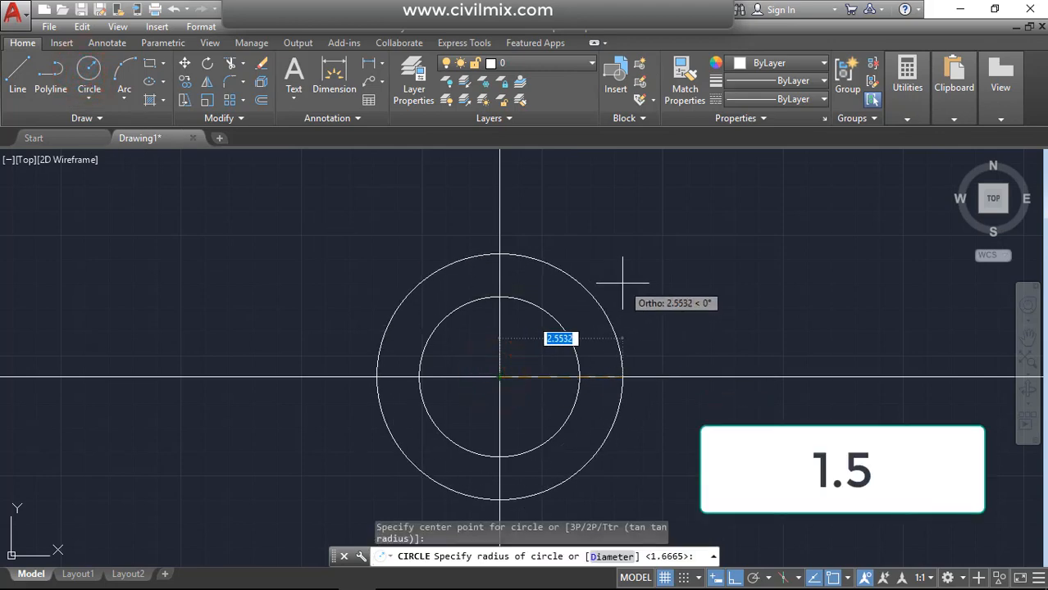
pyautogui.write('1')
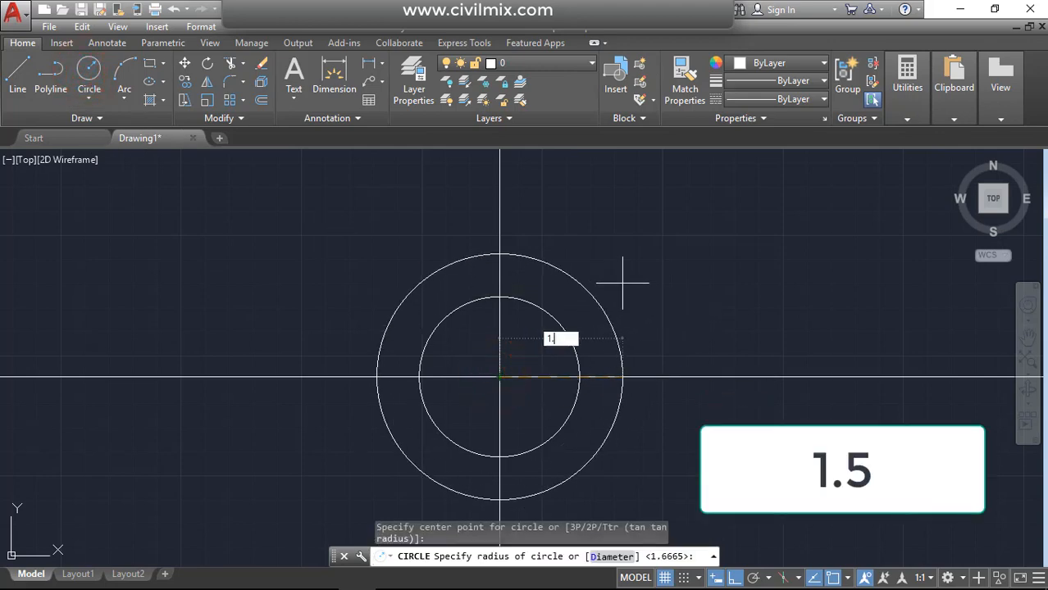
pyautogui.write('.5')
pyautogui.press('Return')
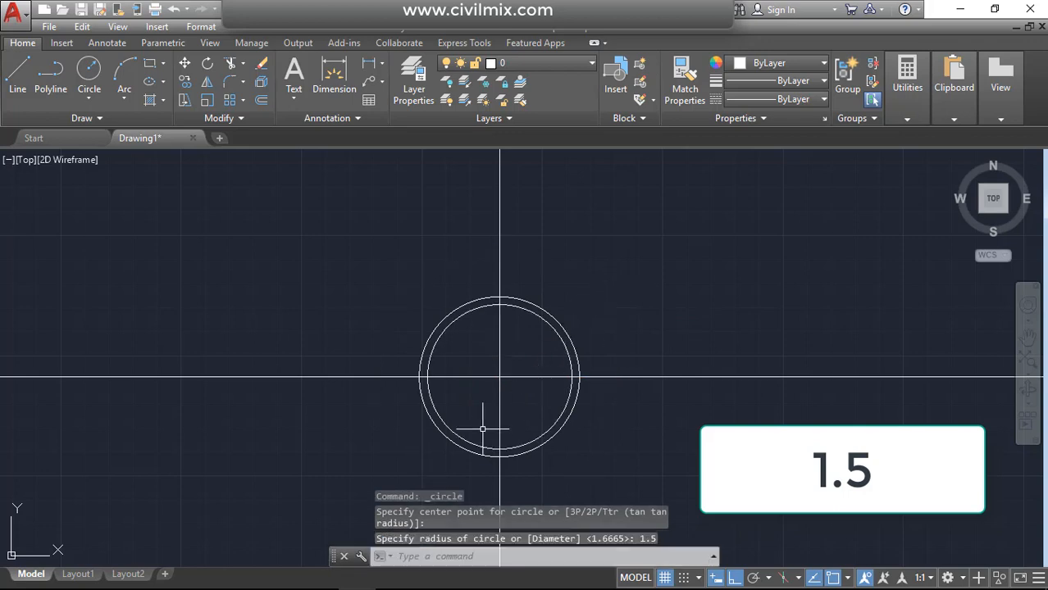
# Draw a third concentric circle with a diameter of 2.571 at the construction lines' intersection.
pyautogui.scroll(4, 482, 429)
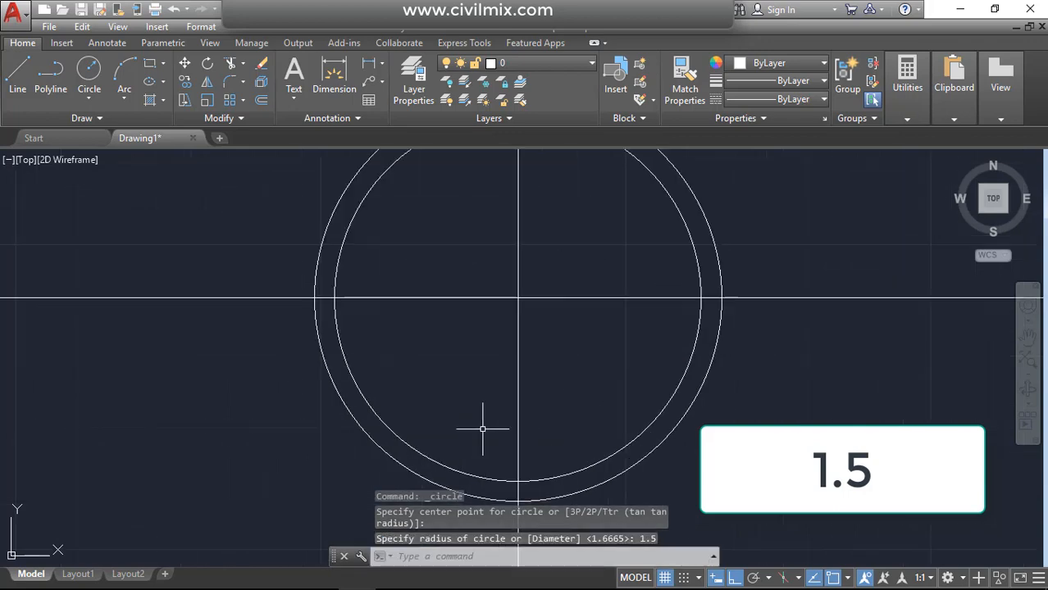
pyautogui.scroll(-3, 482, 429)
pyautogui.scroll(1, 482, 429)
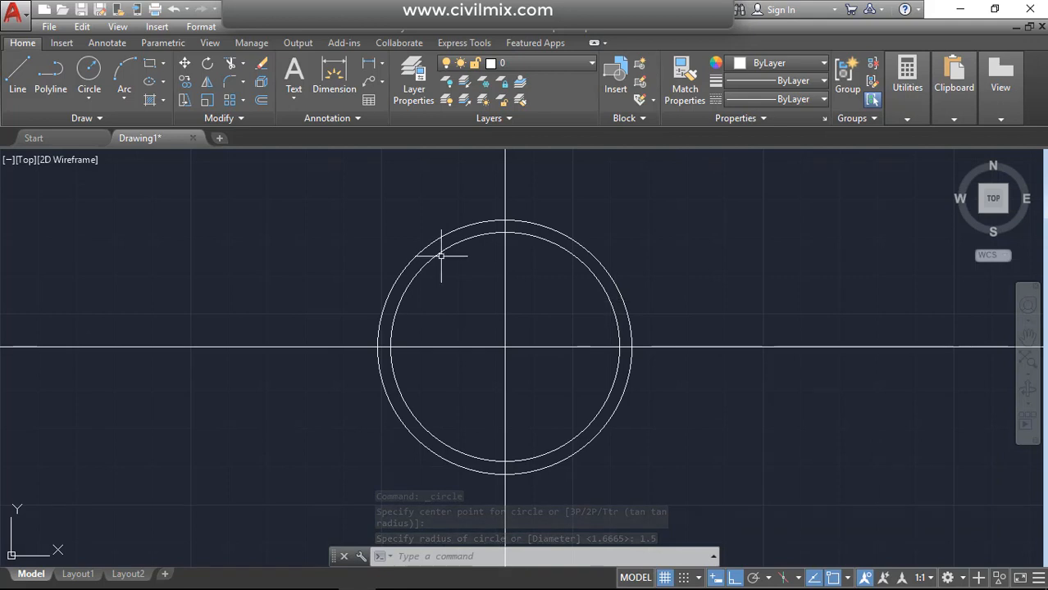
pyautogui.click(92, 70)
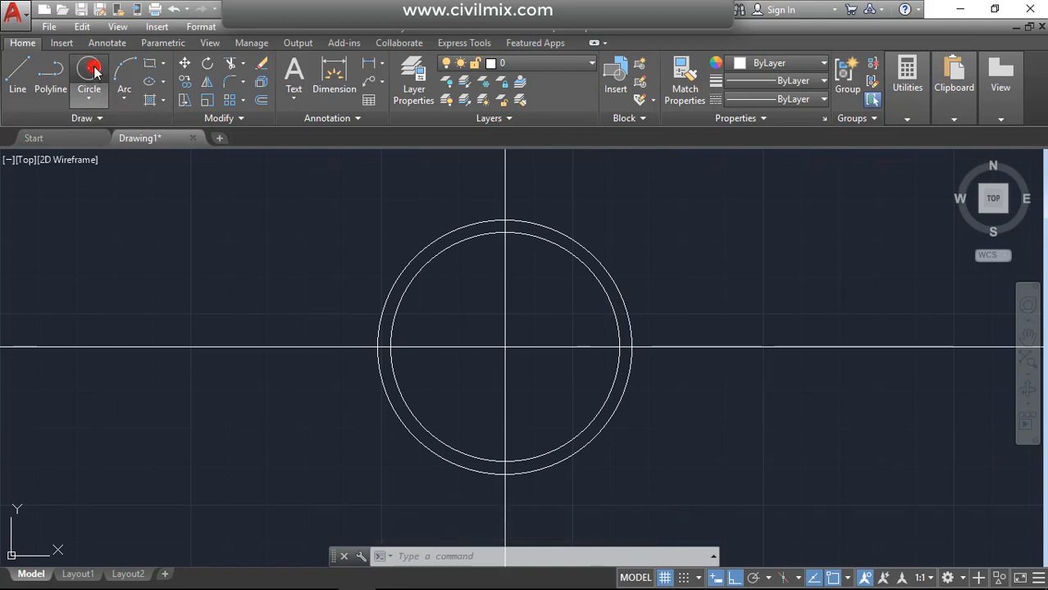
pyautogui.click(505, 348)
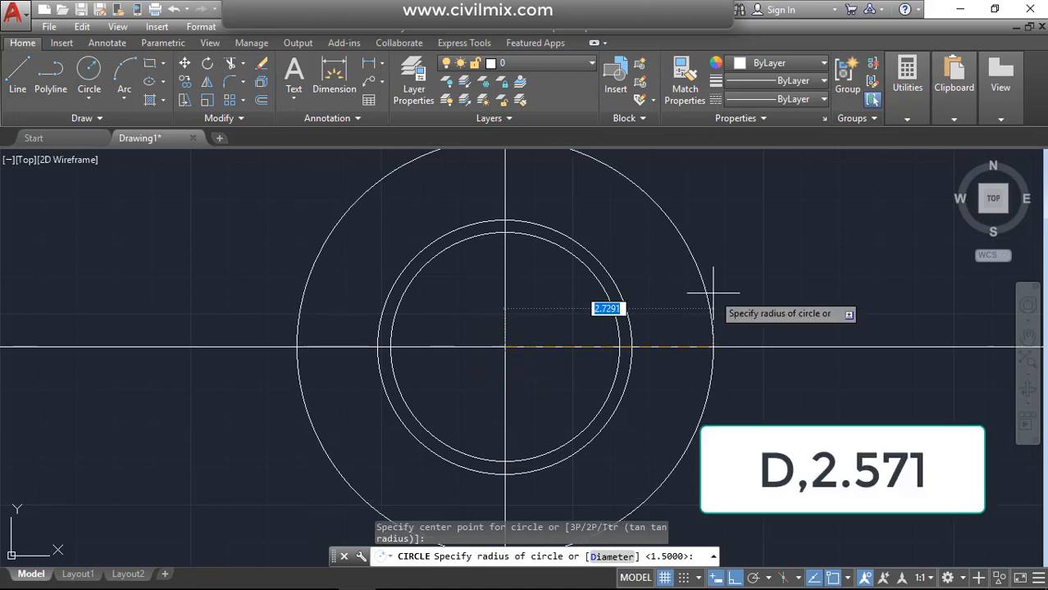
pyautogui.write('d')
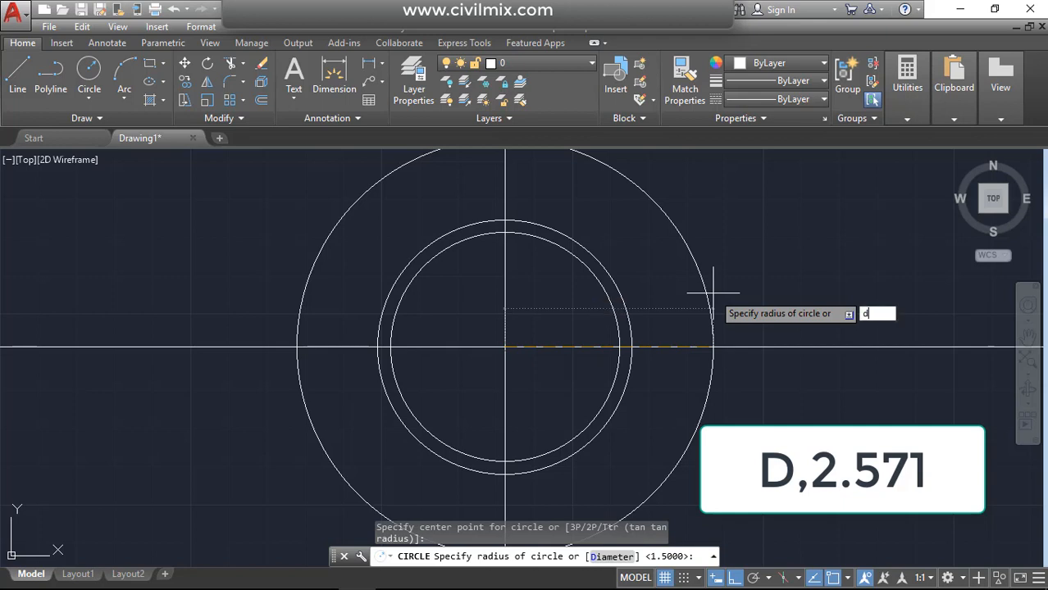
pyautogui.press('Return')
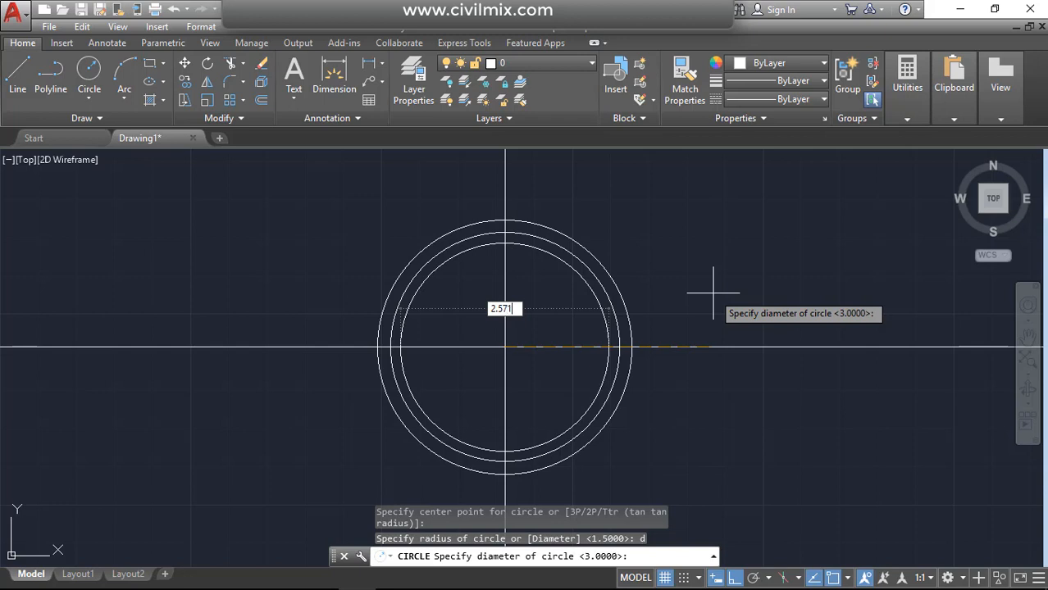
pyautogui.press('Return')
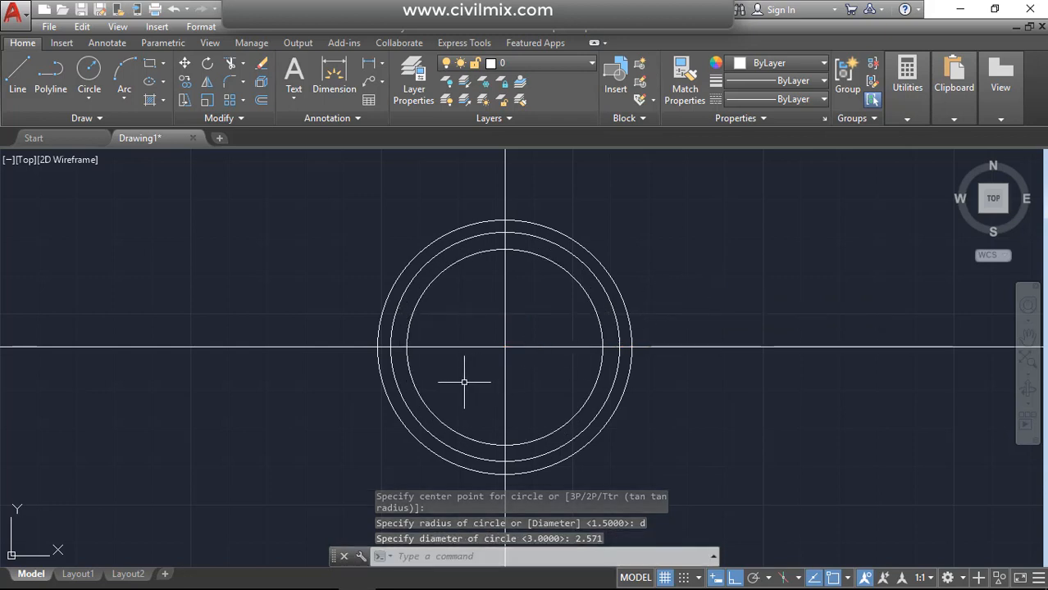
# Offset the horizontal construction line by 0.047 both above and below, and end the Offset command.
pyautogui.click(260, 100)
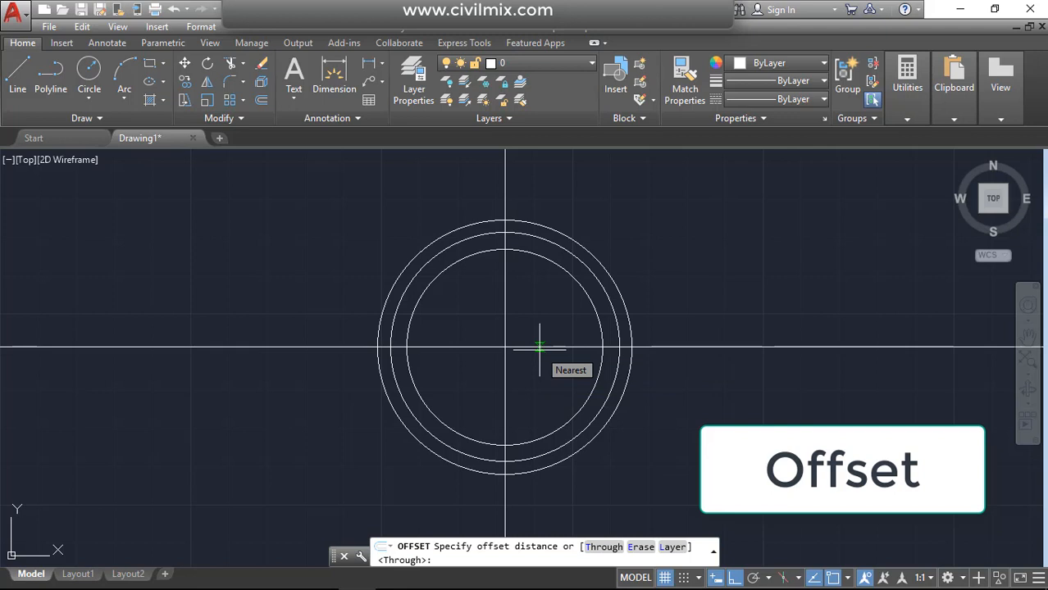
pyautogui.write('0.')
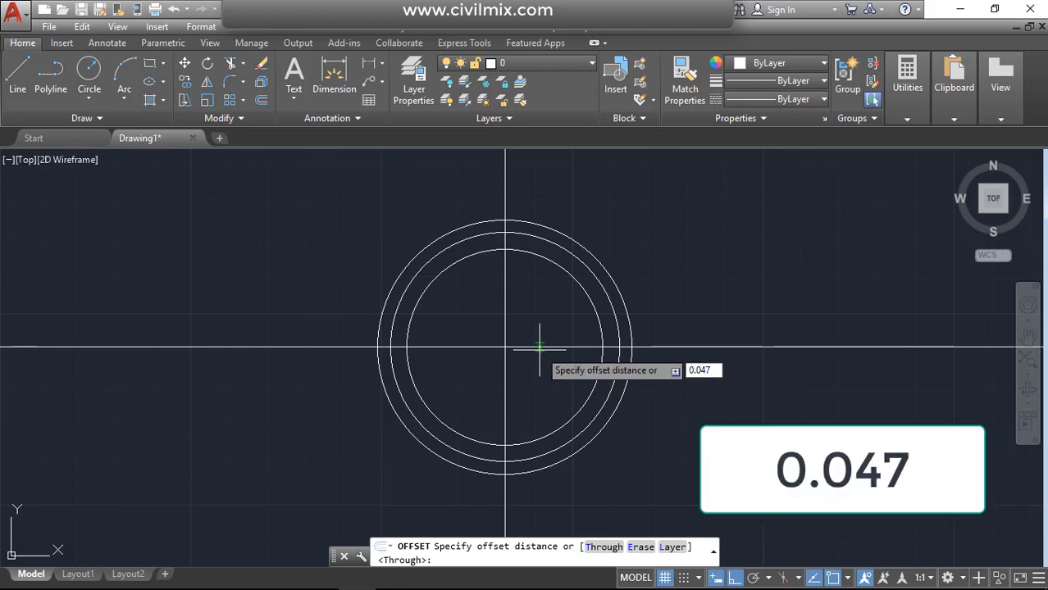
pyautogui.write('047')
pyautogui.press('Return')
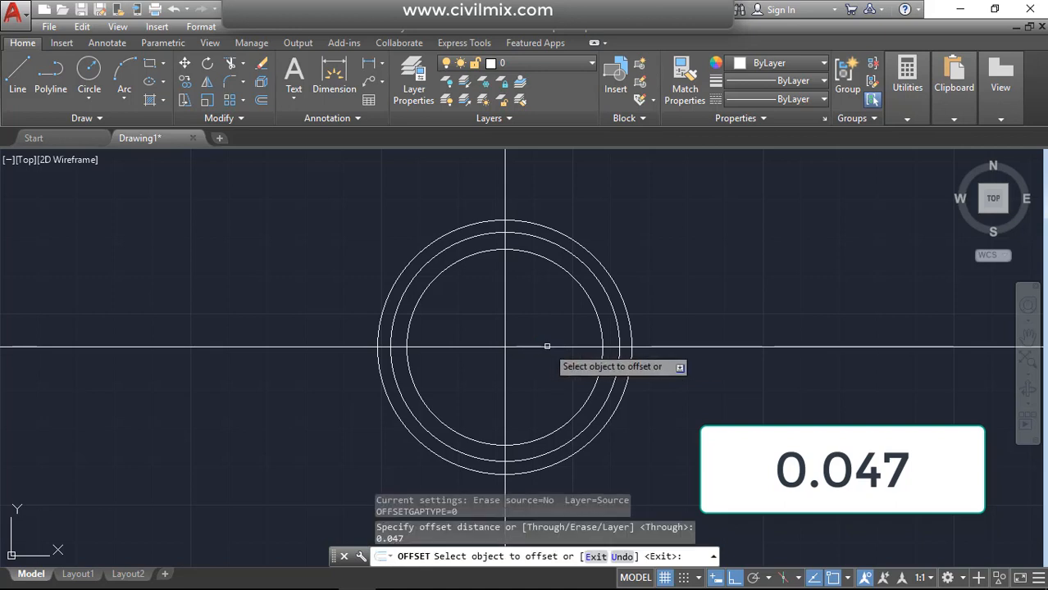
pyautogui.click(547, 347)
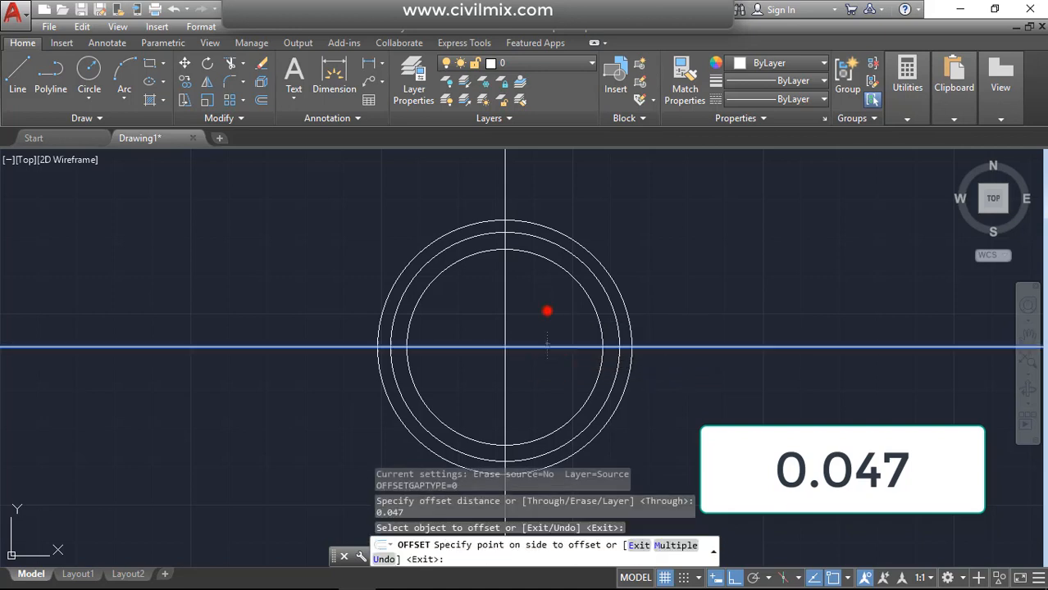
pyautogui.click(547, 311)
pyautogui.scroll(4, 551, 334)
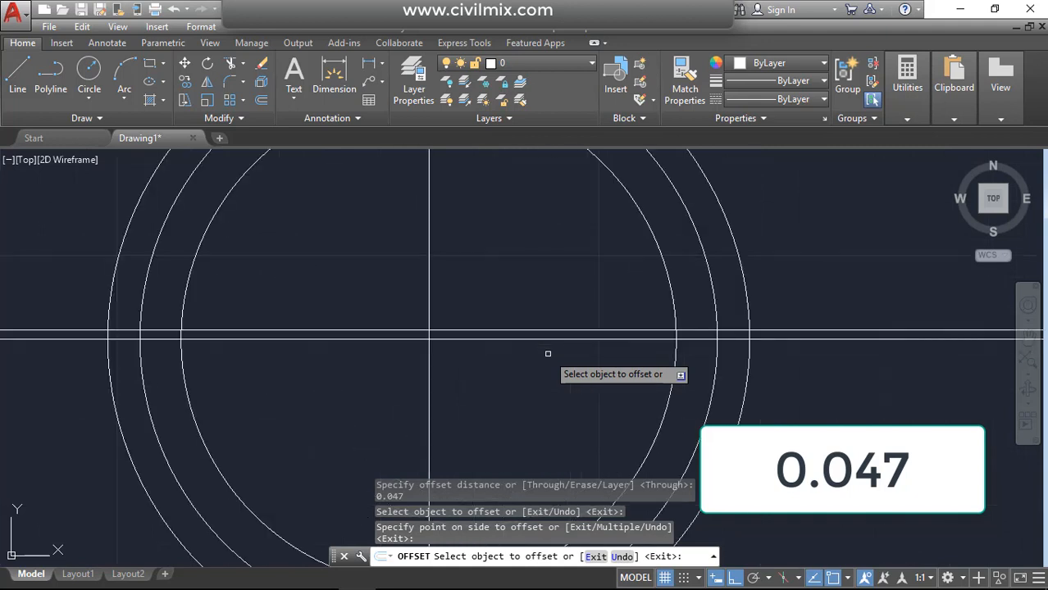
pyautogui.click(542, 338)
pyautogui.click(542, 369)
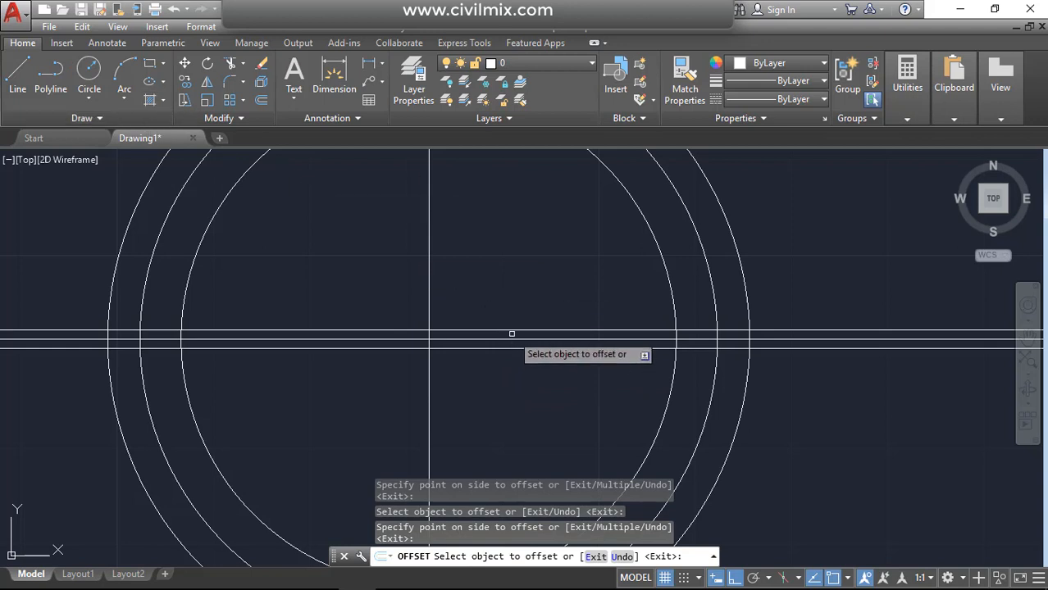
pyautogui.rightClick(513, 296)
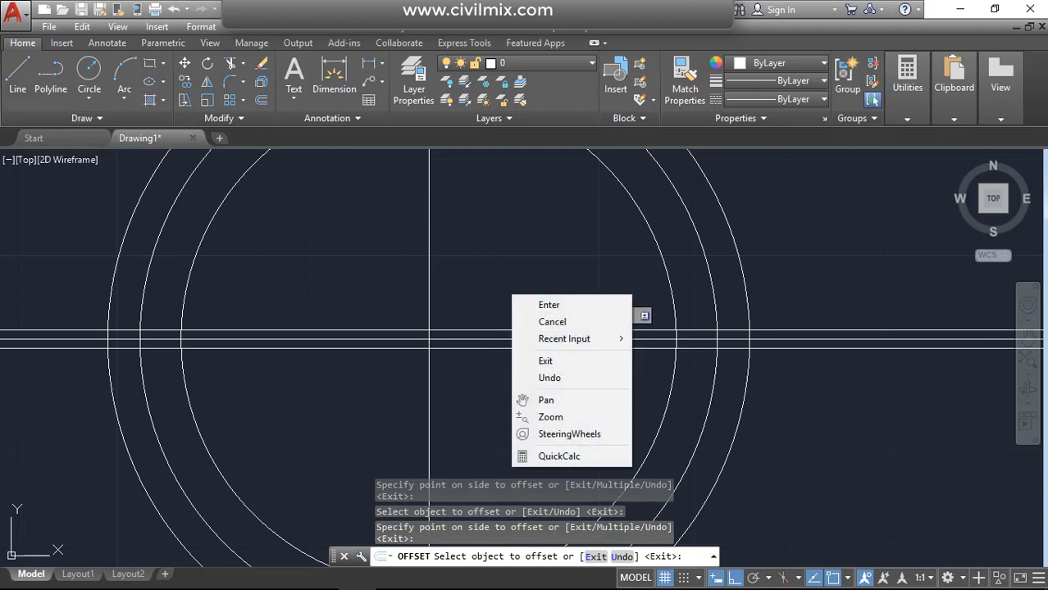
pyautogui.click(549, 305)
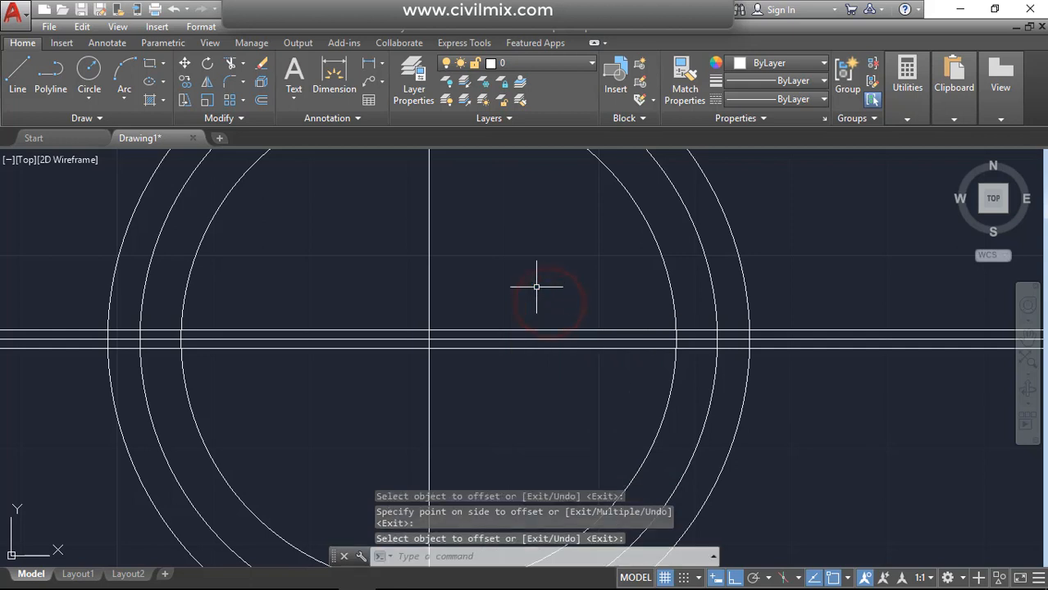
# Offset the original horizontal construction line by 0.13 both above and below, and end the Offset command.
pyautogui.rightClick(531, 275)
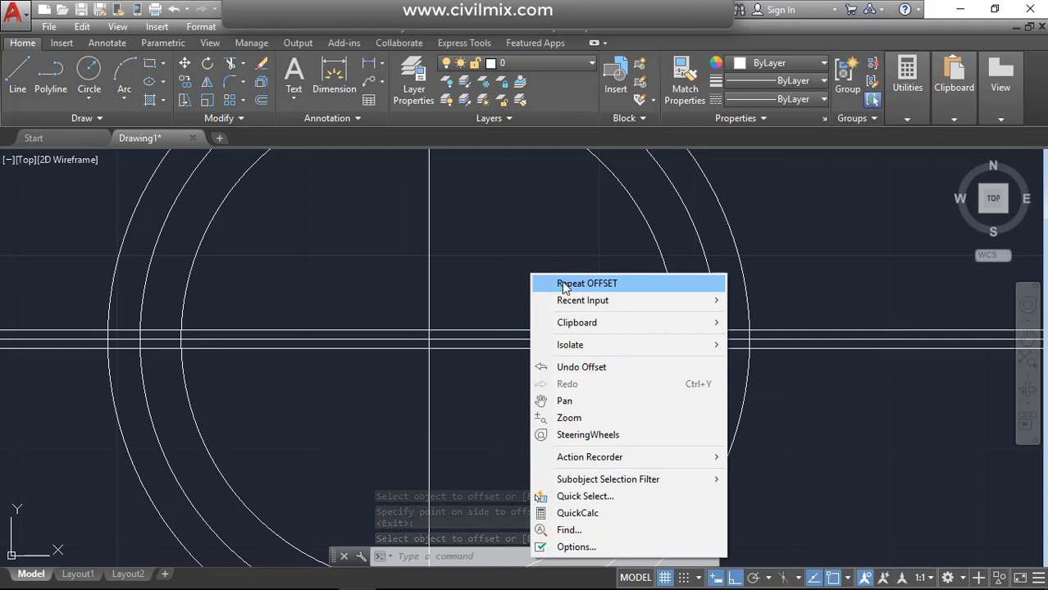
pyautogui.click(564, 284)
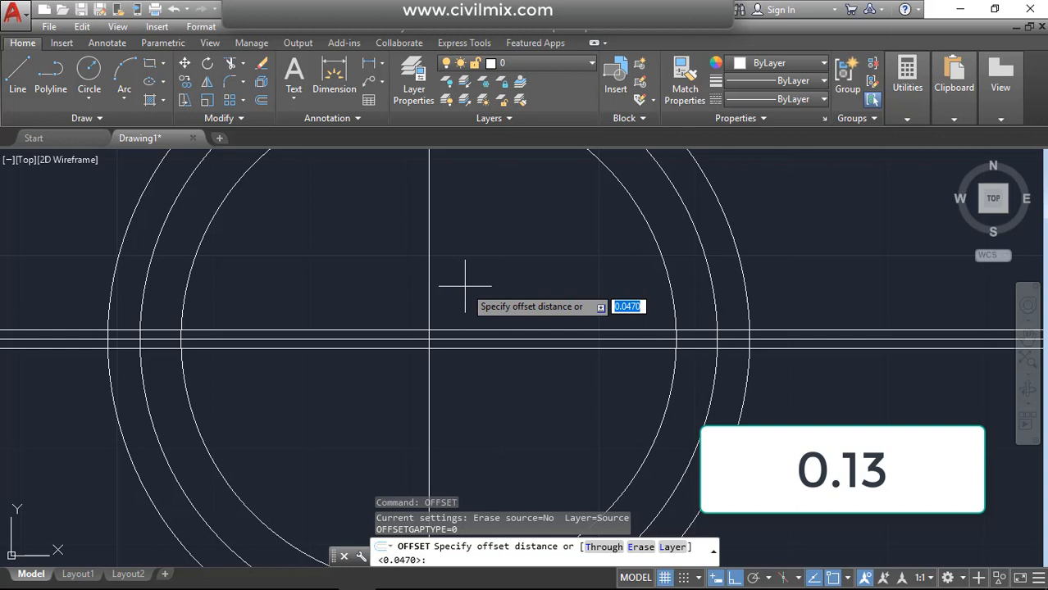
pyautogui.write('0.')
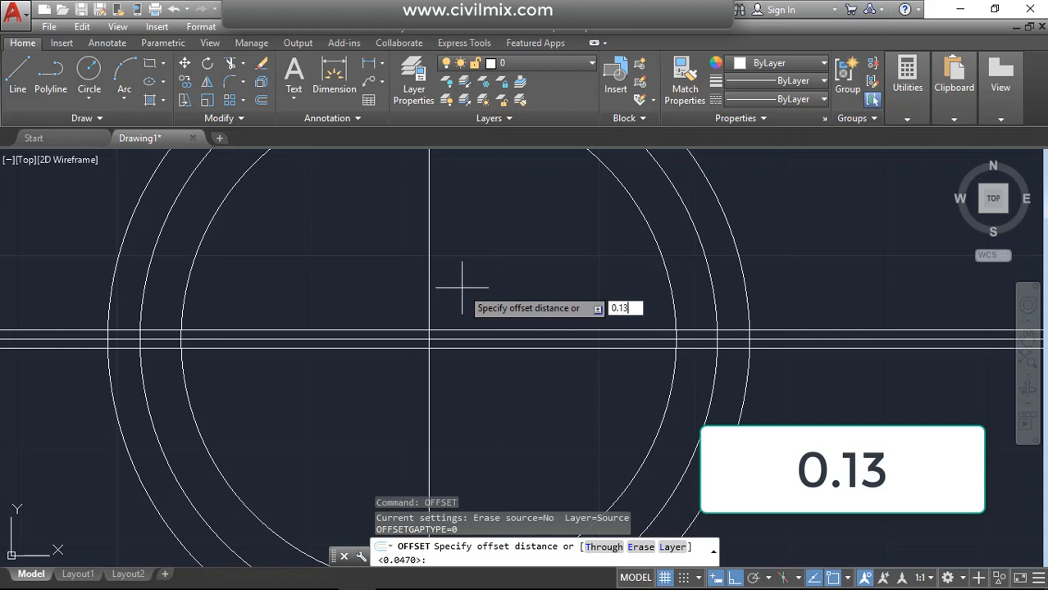
pyautogui.write('13')
pyautogui.press('Return')
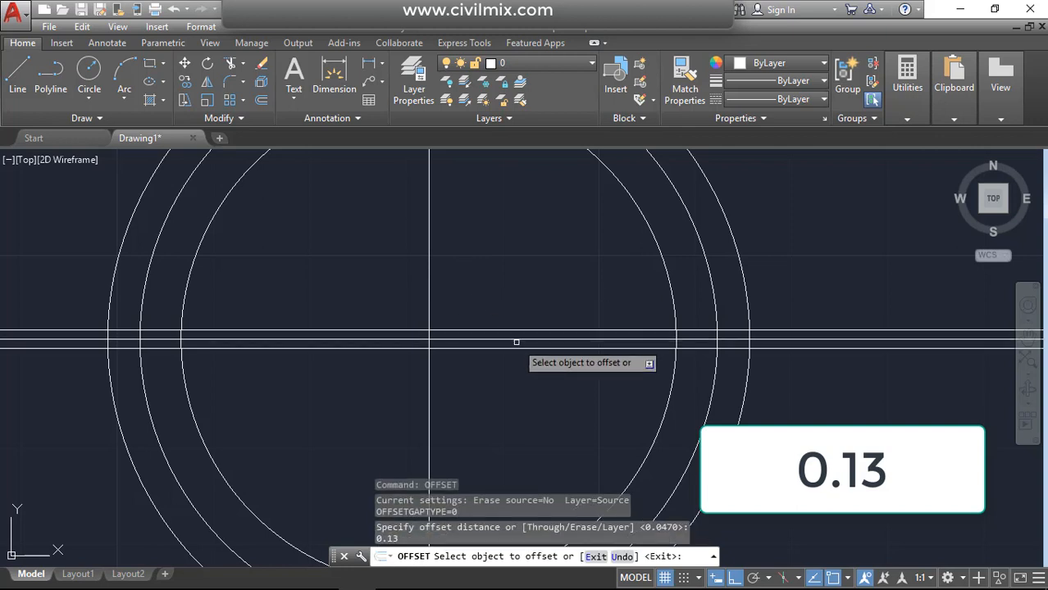
pyautogui.click(517, 341)
pyautogui.click(519, 272)
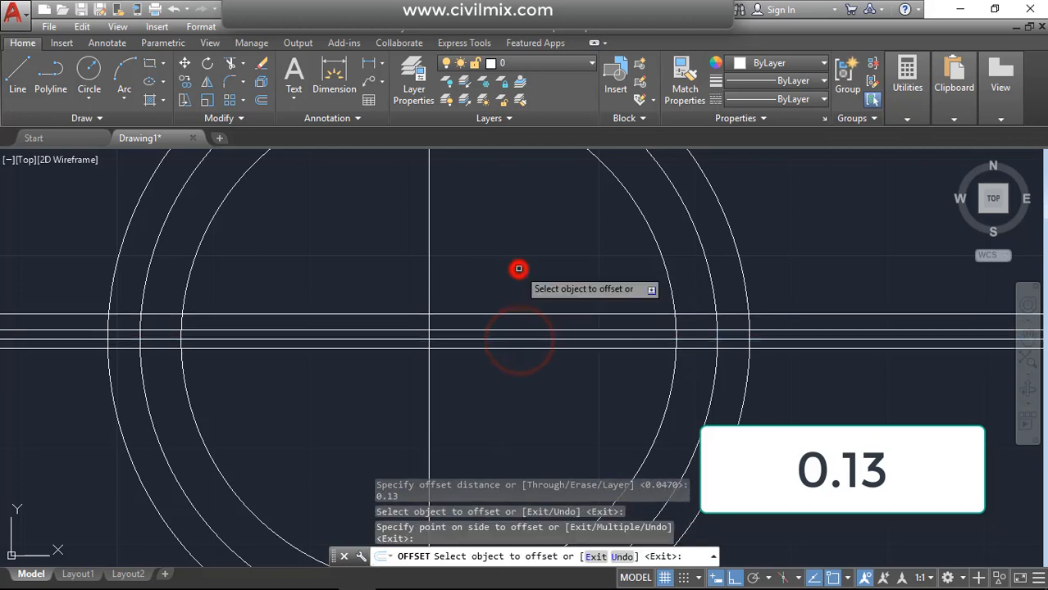
pyautogui.click(522, 336)
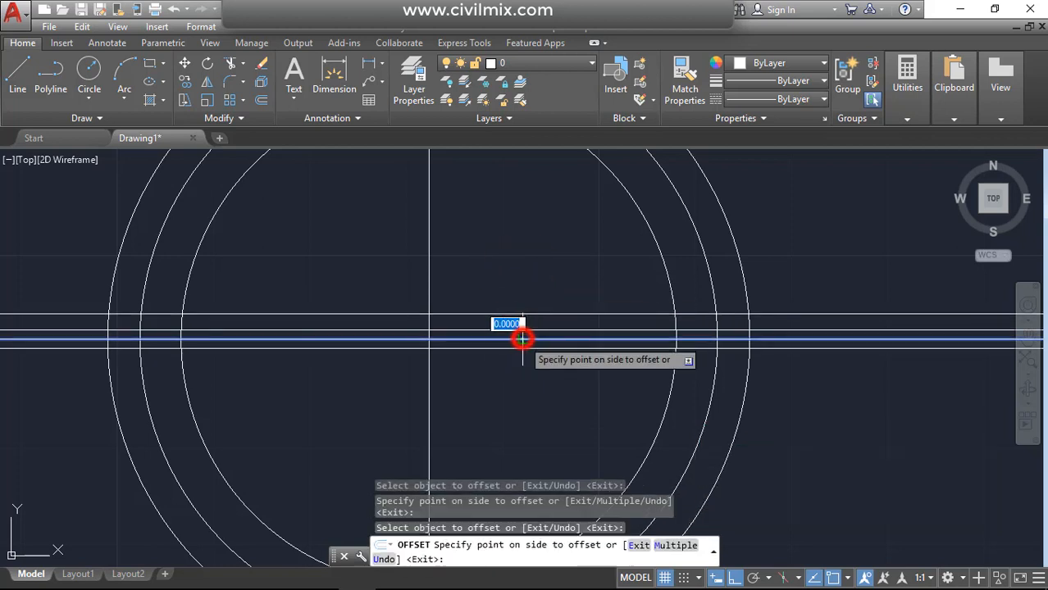
pyautogui.click(524, 404)
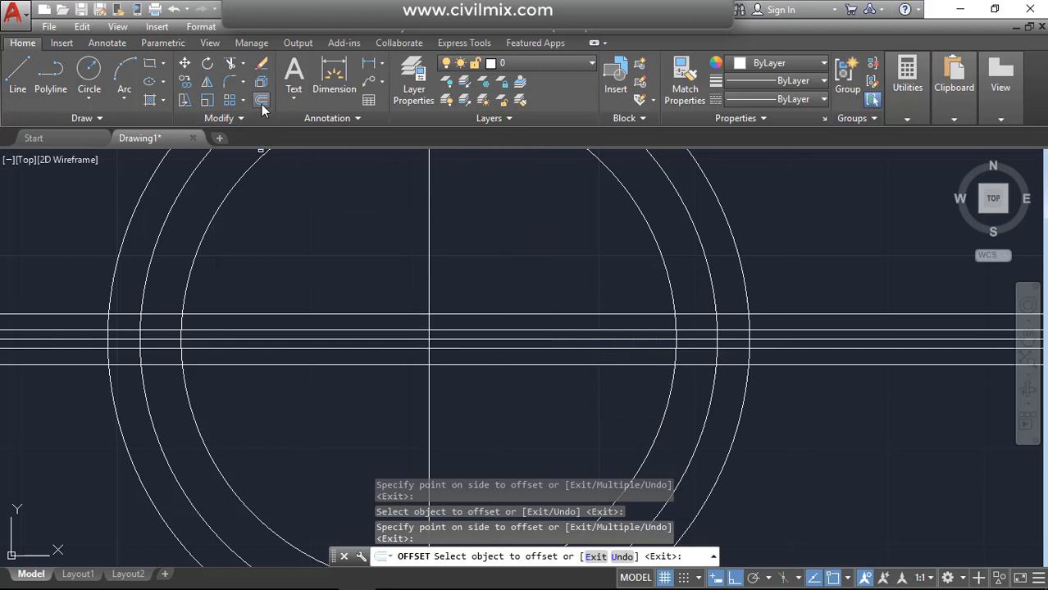
pyautogui.rightClick(541, 284)
pyautogui.click(562, 298)
# Offset the vertical construction line by 0.107 to both its left and right.
pyautogui.rightClick(562, 301)
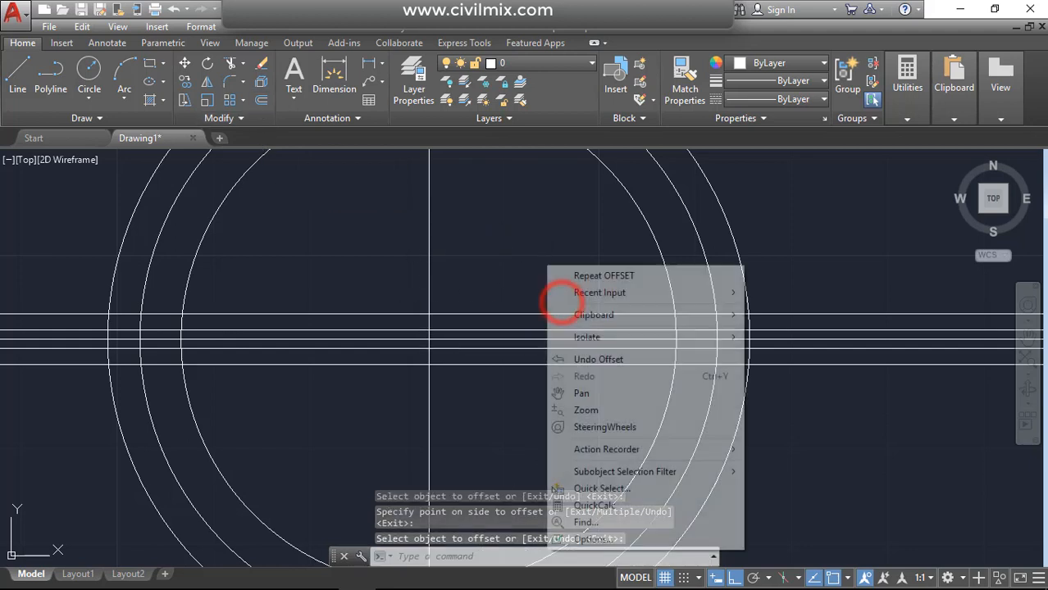
pyautogui.click(580, 276)
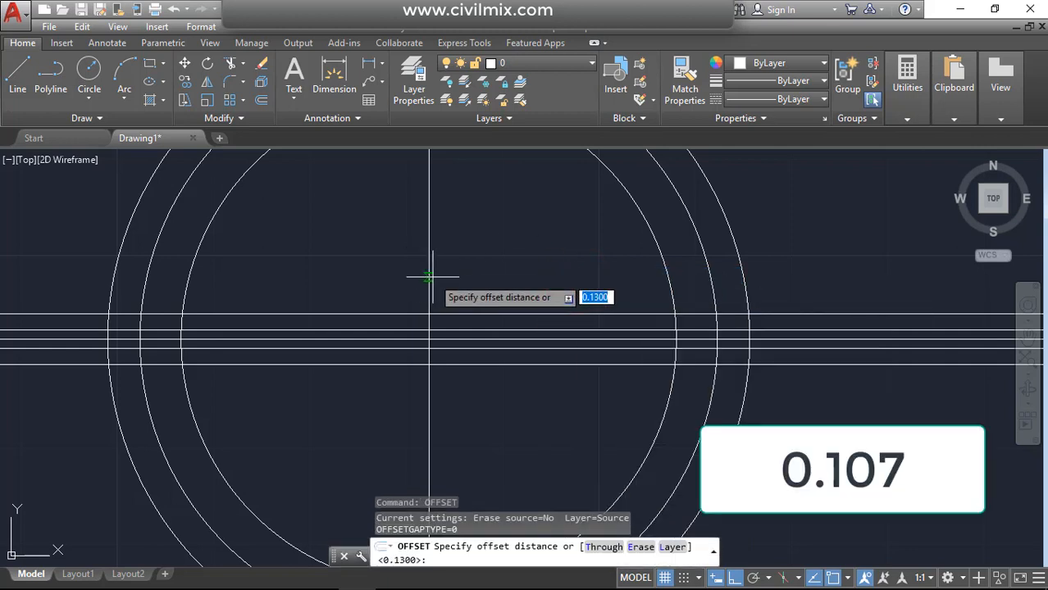
pyautogui.write('0.')
pyautogui.press('Return')
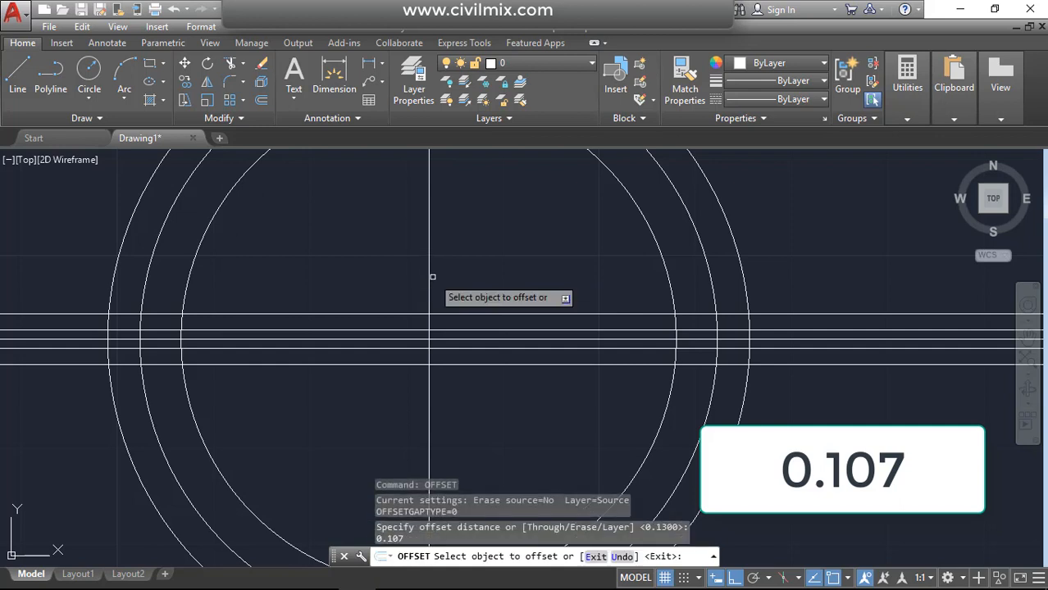
pyautogui.click(428, 276)
pyautogui.click(387, 274)
pyautogui.click(427, 276)
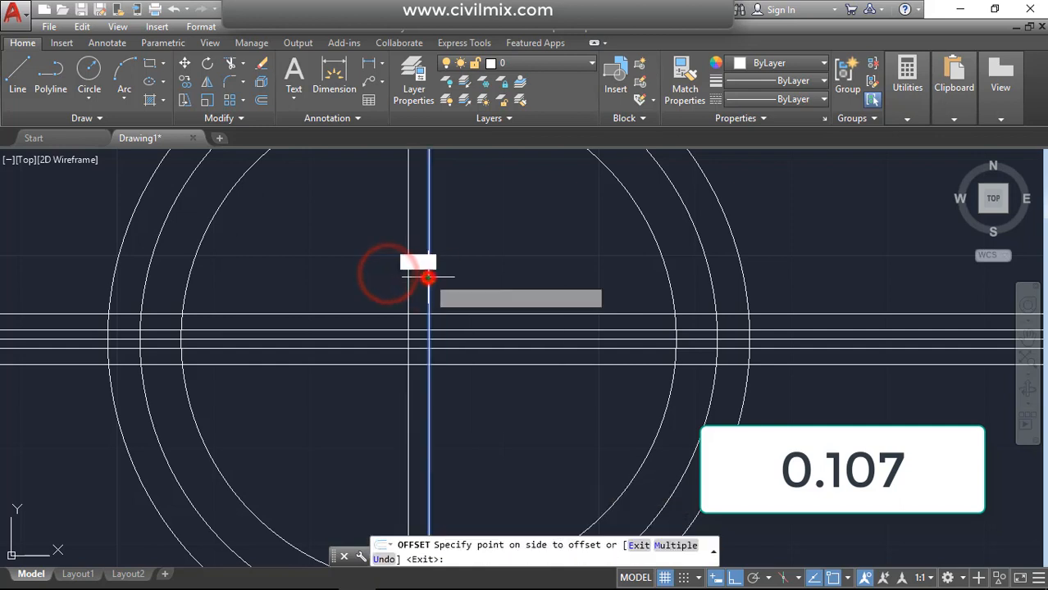
pyautogui.click(525, 276)
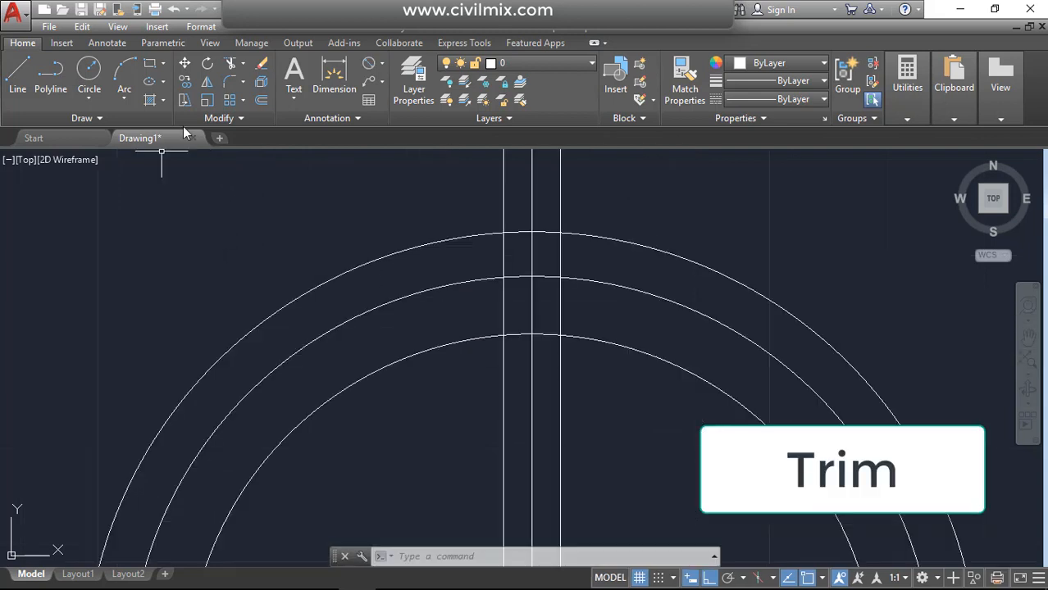
# Trim the innermost circle outside the two offset vertical lines, leaving only its short top arc, and end the Trim command.
pyautogui.click(233, 65)
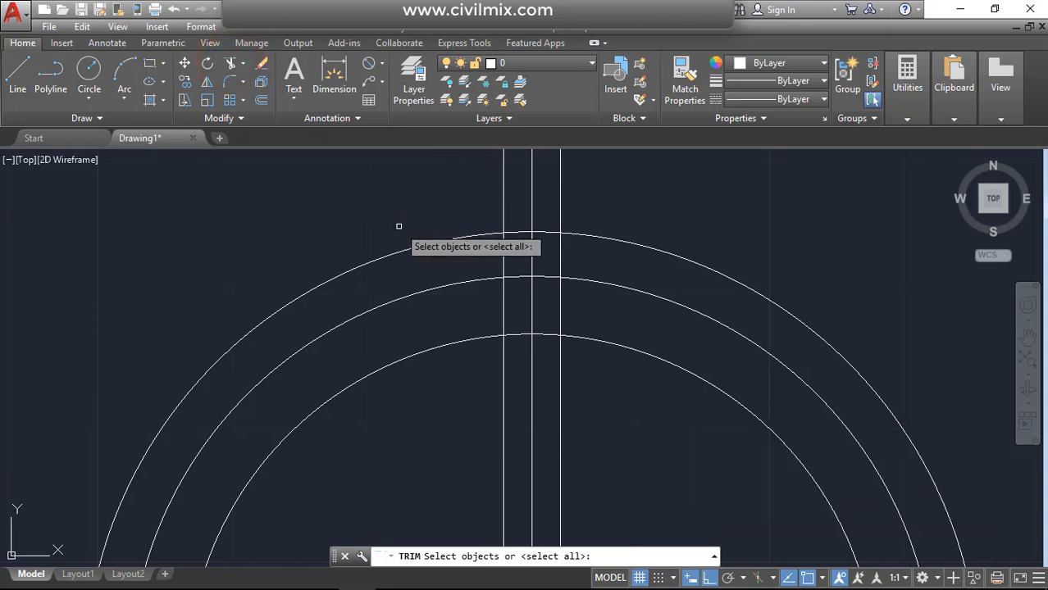
pyautogui.press('Return')
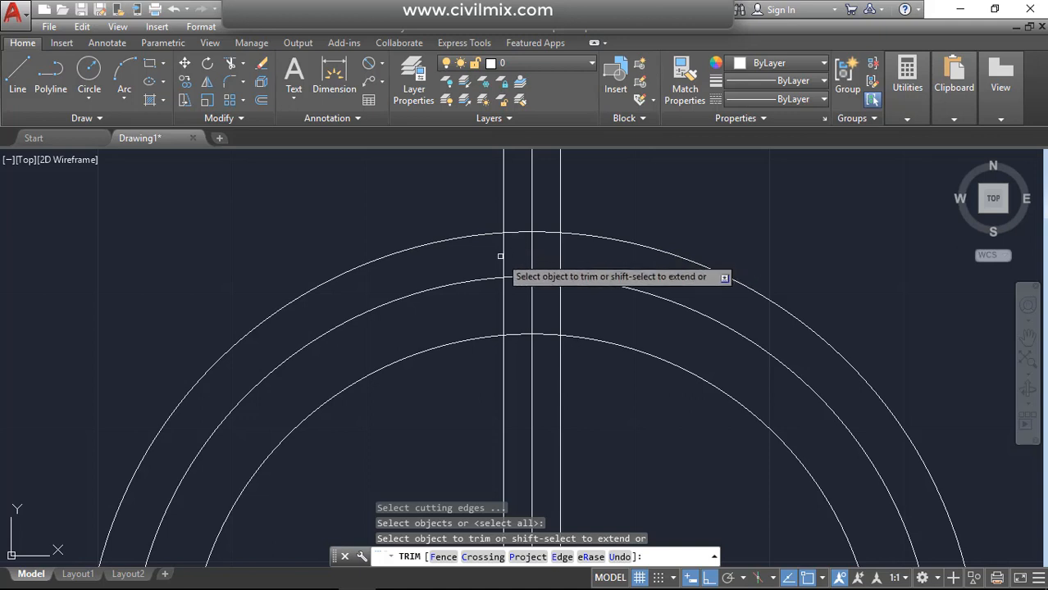
pyautogui.click(472, 339)
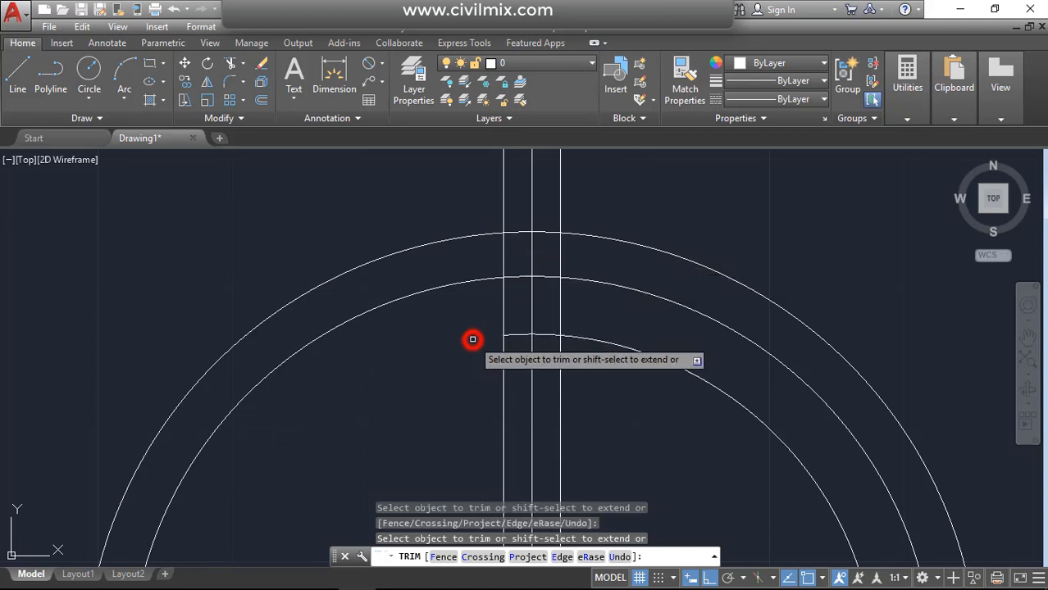
pyautogui.click(576, 337)
pyautogui.scroll(-2, 481, 343)
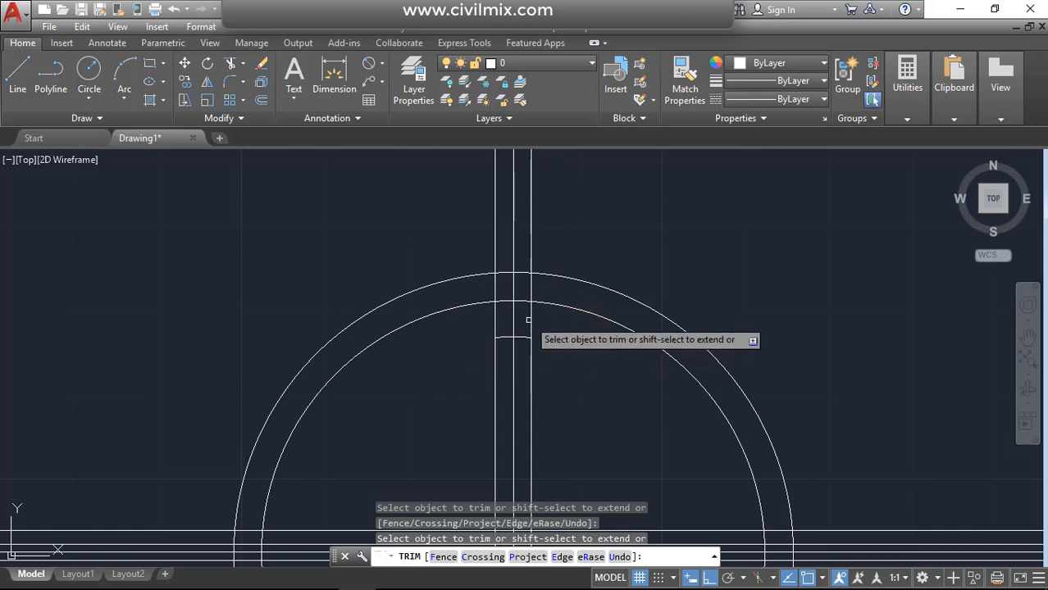
pyautogui.rightClick(468, 327)
pyautogui.click(480, 334)
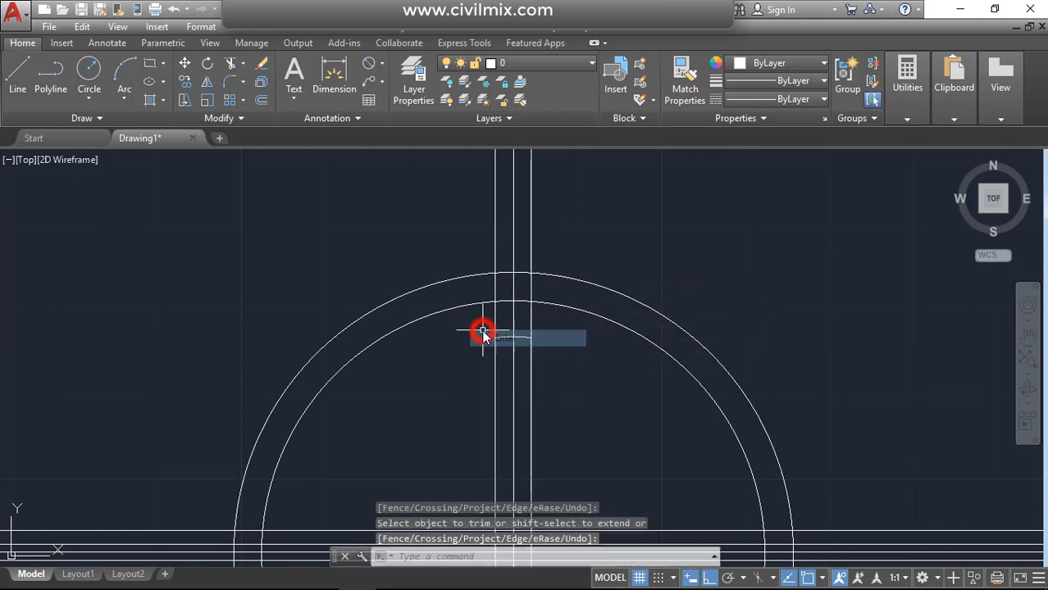
# Erase the vertical construction line together with its two offset copies.
pyautogui.click(582, 198)
pyautogui.click(445, 231)
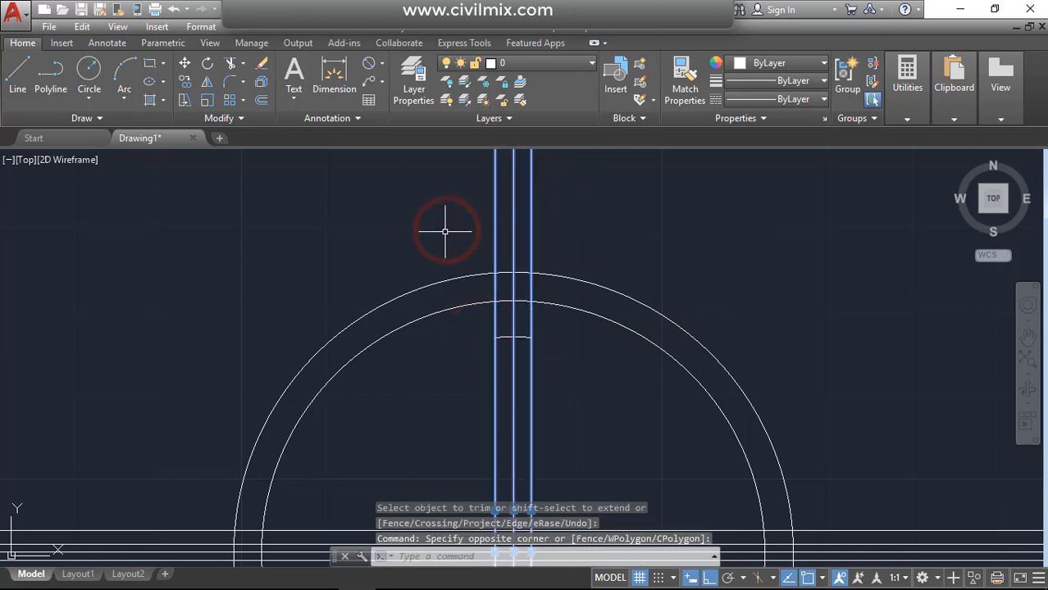
pyautogui.rightClick(494, 220)
pyautogui.click(516, 316)
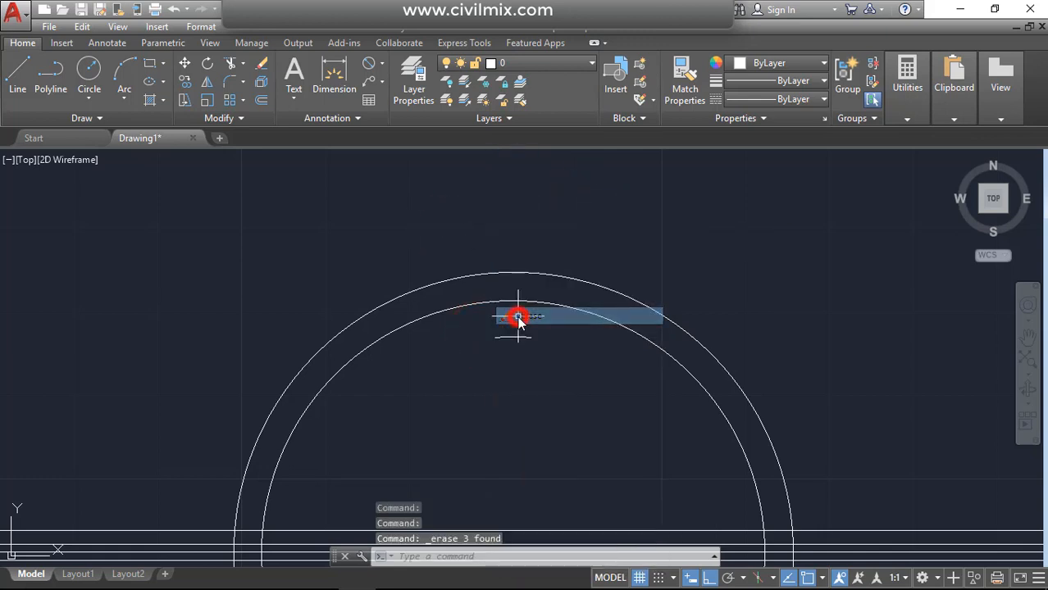
# Create a polar array of the short top arc around the common centre of the circles.
pyautogui.click(515, 343)
pyautogui.click(510, 335)
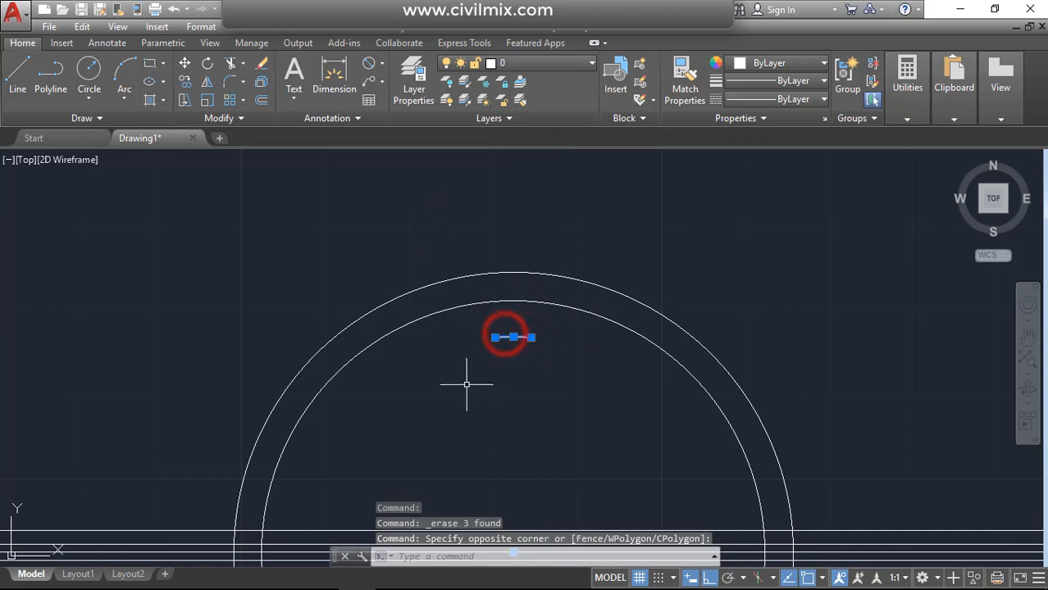
pyautogui.moveTo(467, 385)
pyautogui.mouseDown(button='middle')
pyautogui.moveTo(430, 272)
pyautogui.moveTo(421, 278)
pyautogui.mouseUp(button='middle')
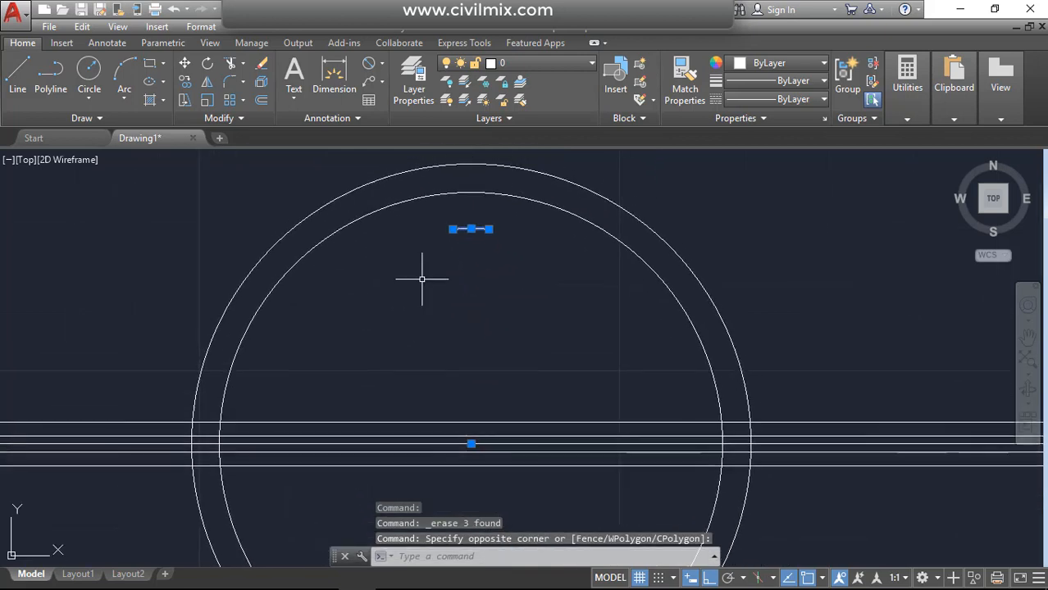
pyautogui.click(242, 104)
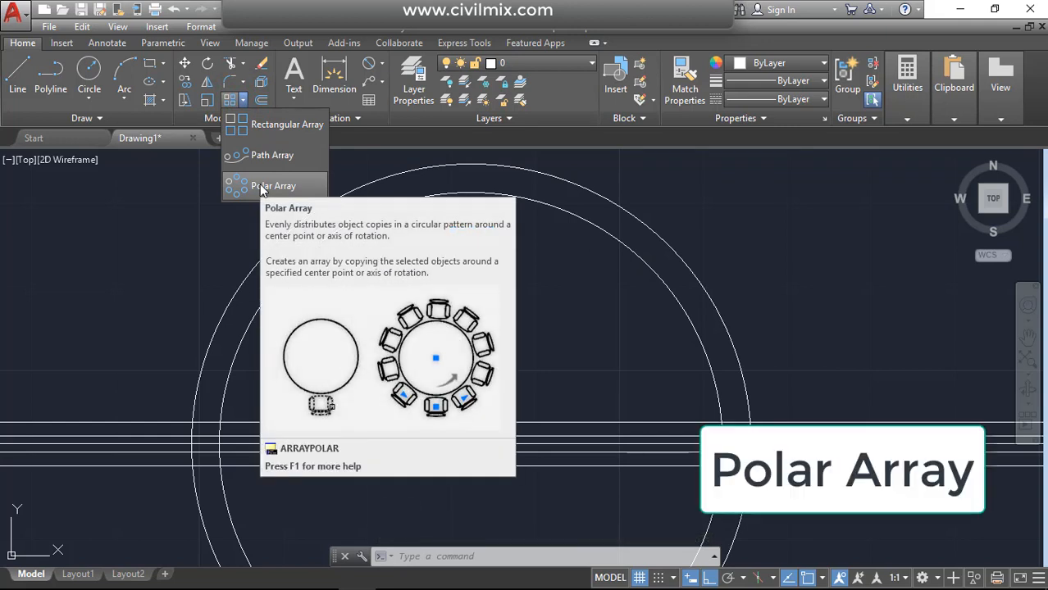
pyautogui.click(261, 187)
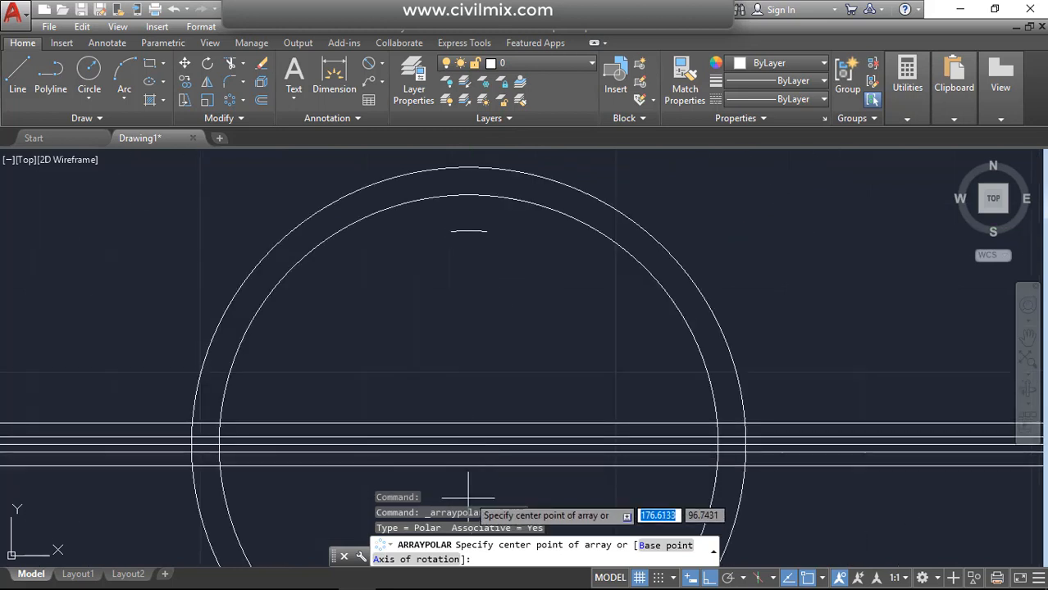
pyautogui.click(468, 444)
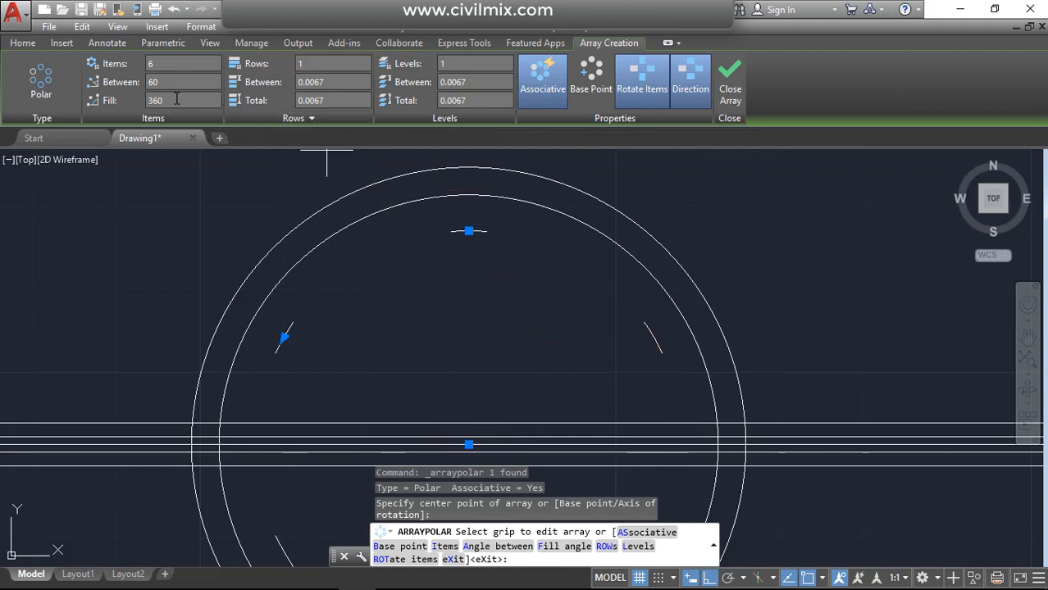
# Make the polar array non-associative with 18 items over 360 degrees, and finish the array.
pyautogui.click(542, 89)
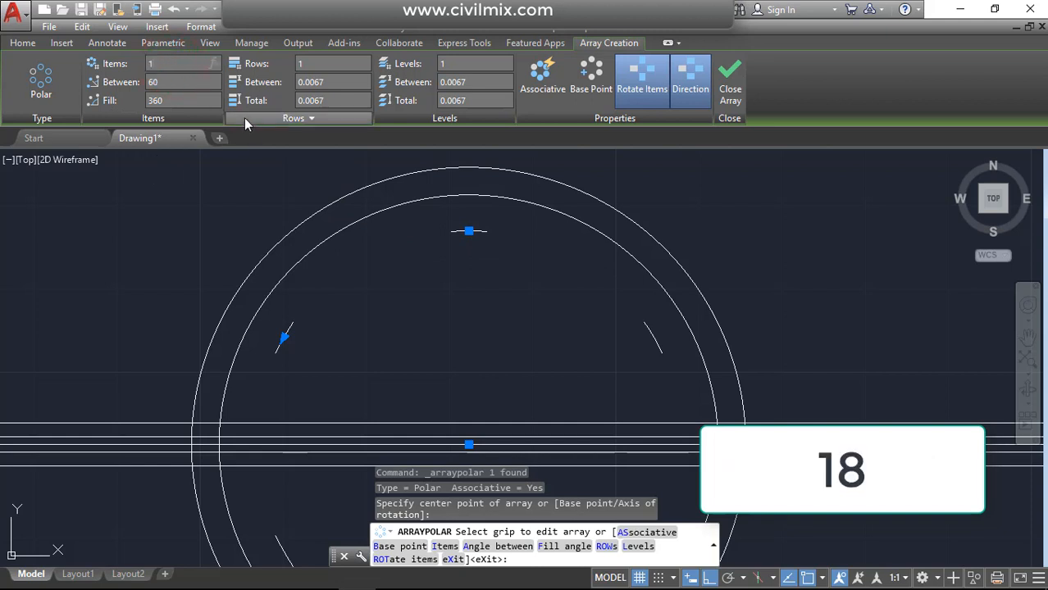
pyautogui.write('8')
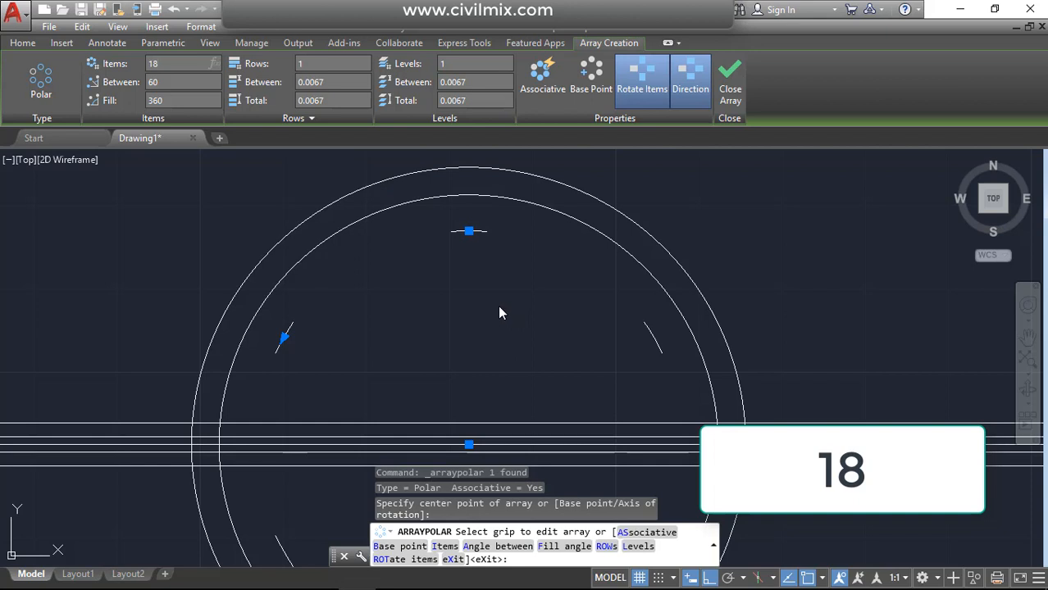
pyautogui.press('Return')
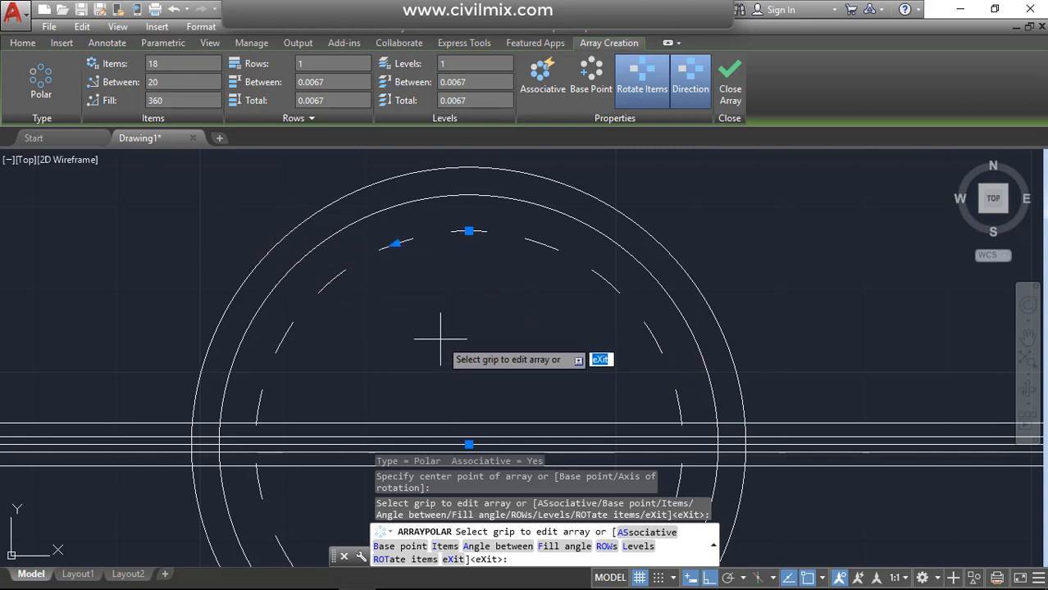
pyautogui.moveTo(440, 338); pyautogui.dragTo(427, 289, button='middle')
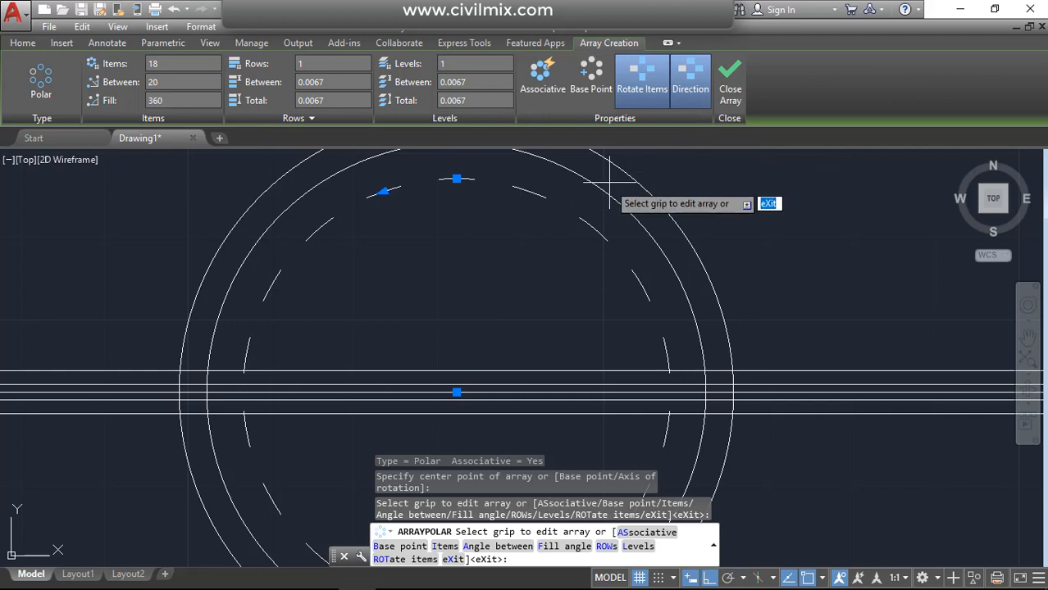
pyautogui.press('F8')
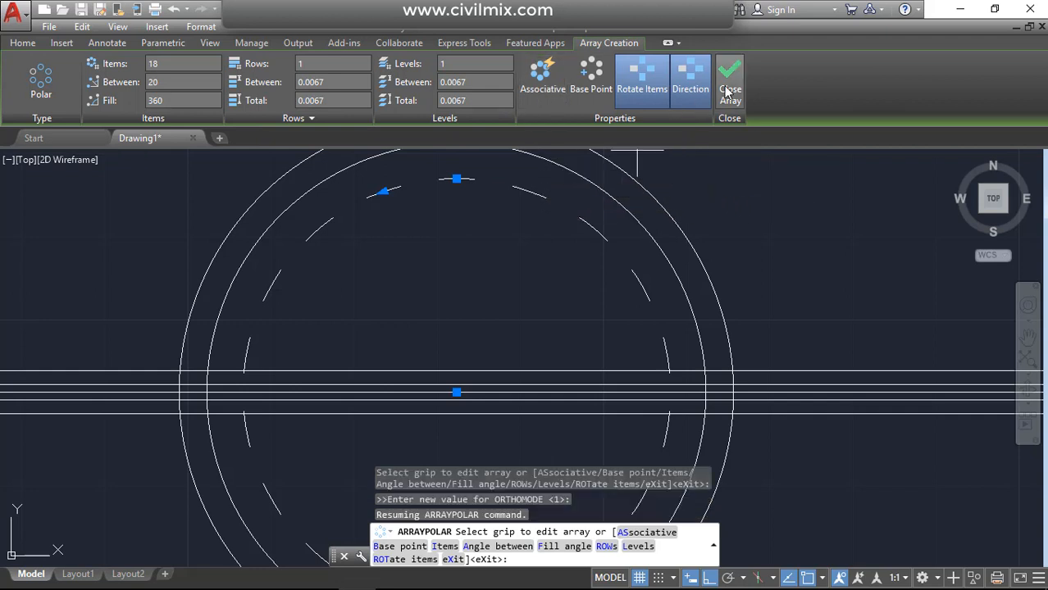
pyautogui.click(726, 90)
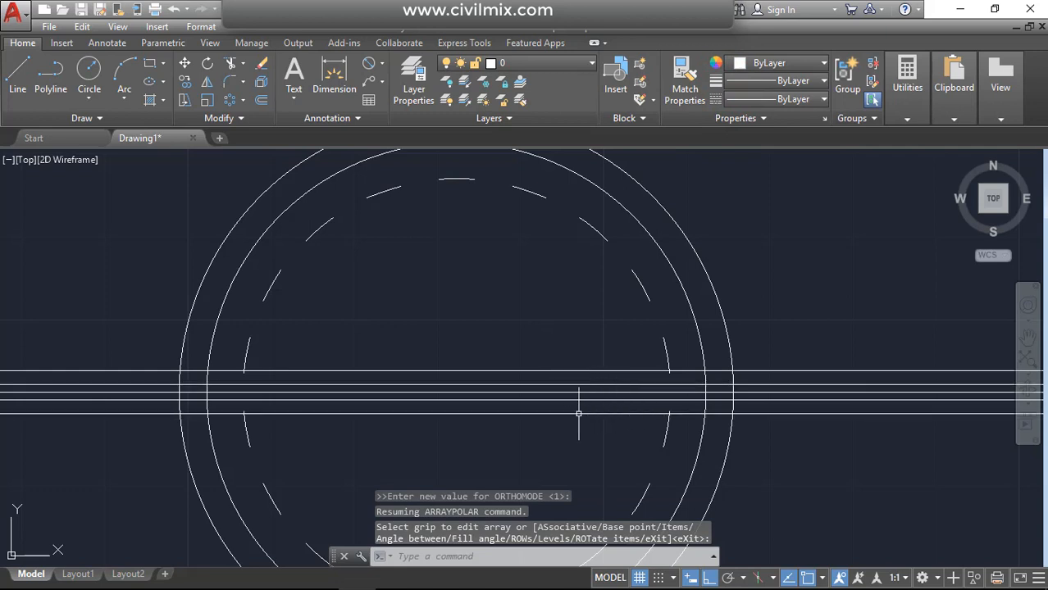
# Draw a three-point arc from the outer circle at the inner upper offset line, through the middle circle at the outermost upper line, to the upper short arc's end.
pyautogui.scroll(2, 617, 326)
pyautogui.scroll(1, 611, 349)
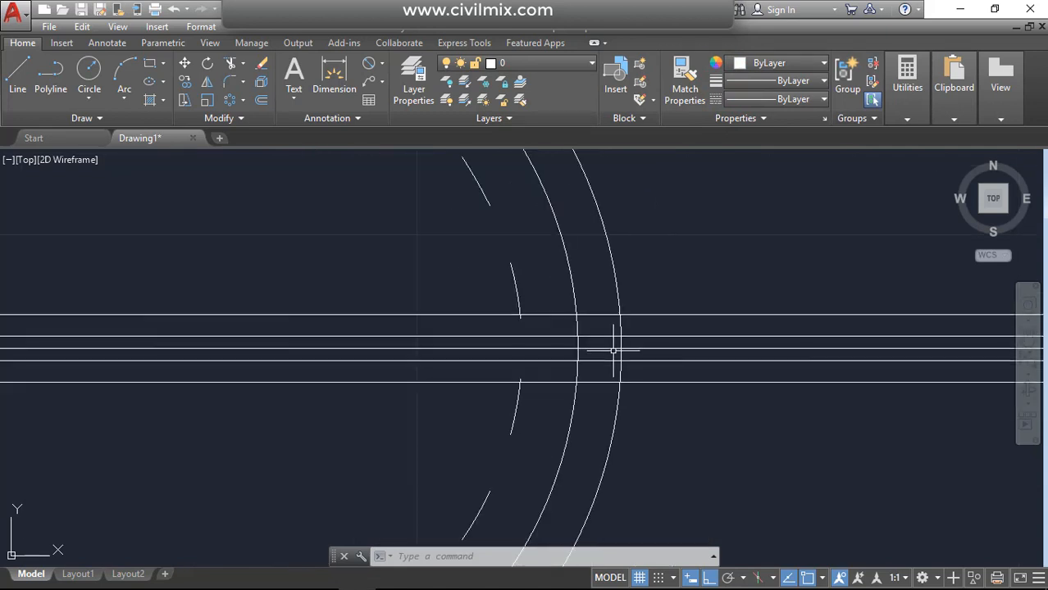
pyautogui.scroll(2, 615, 348)
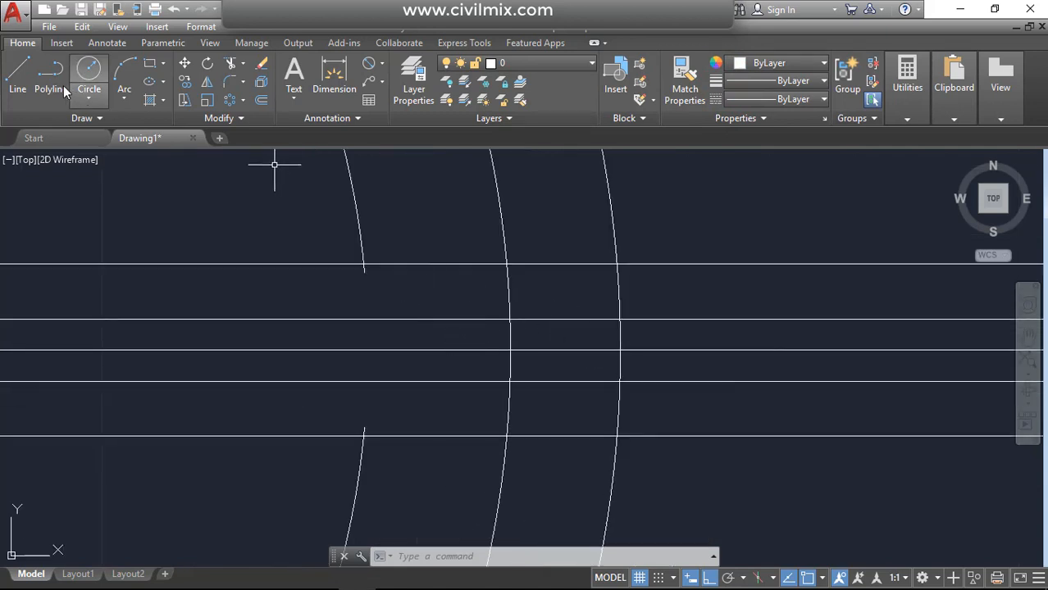
pyautogui.click(126, 68)
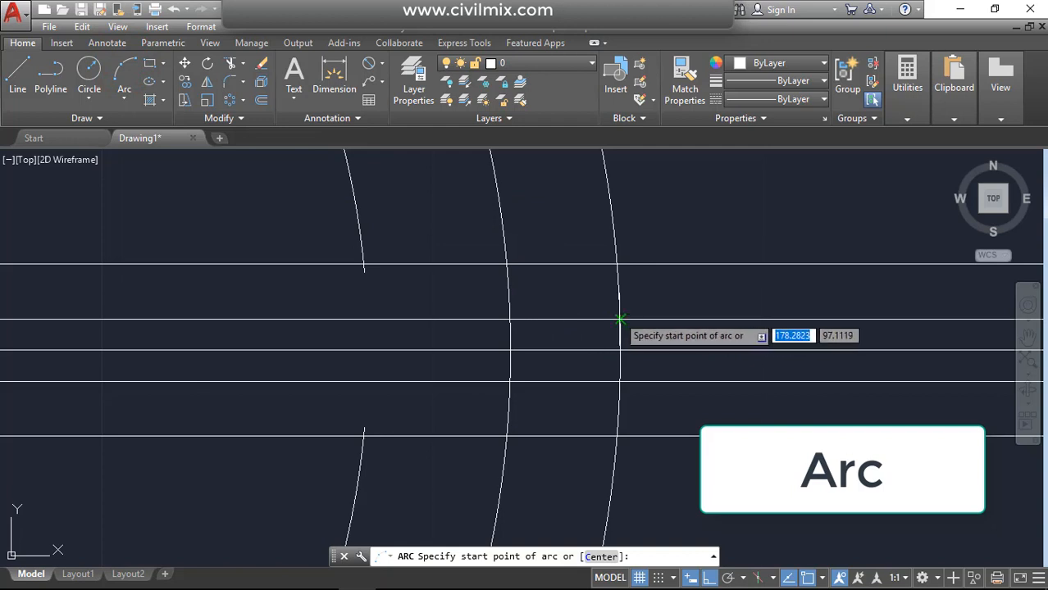
pyautogui.click(619, 319)
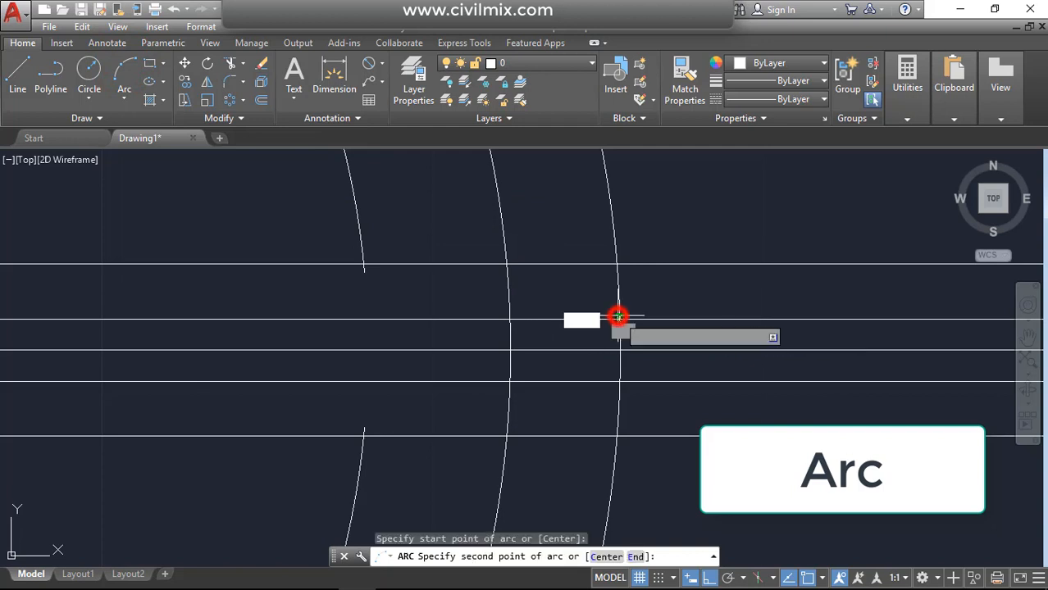
pyautogui.click(508, 263)
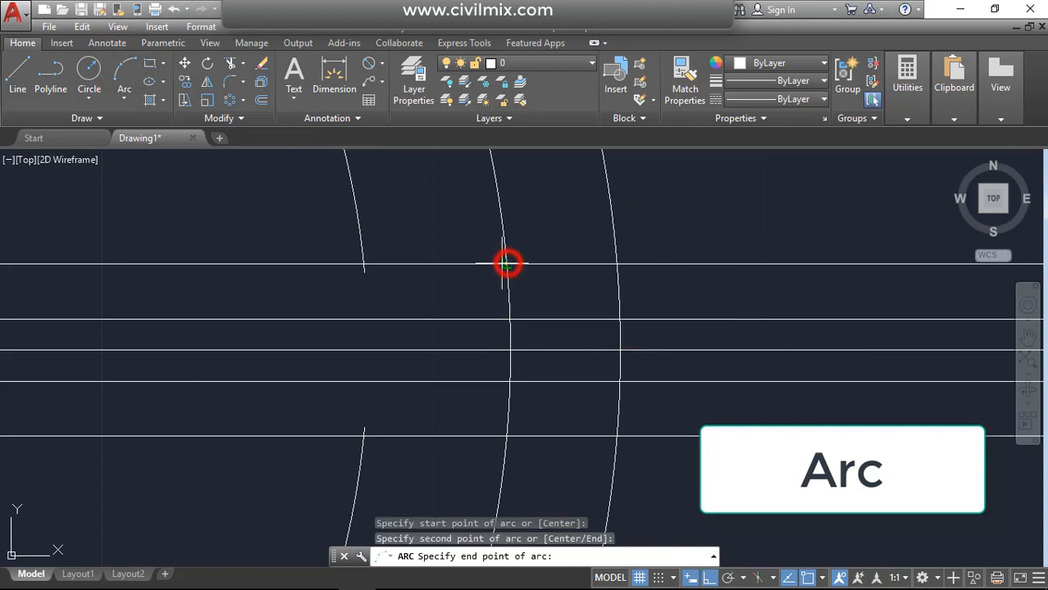
pyautogui.click(366, 270)
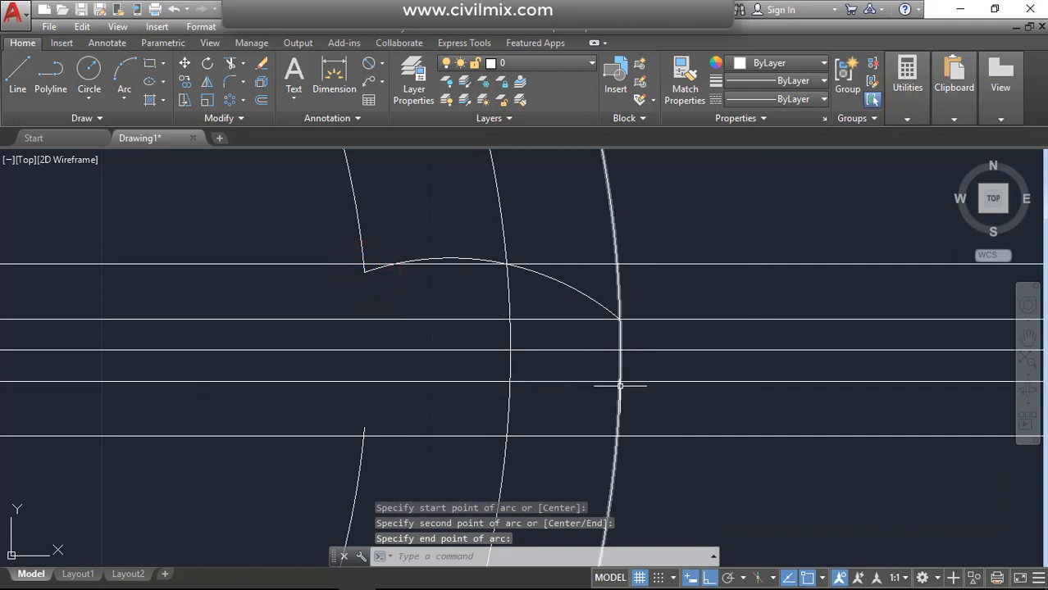
# Draw the matching lower three-point arc from the outer circle, through the middle circle at the lowest offset line, to the lower short arc's end.
pyautogui.click(124, 72)
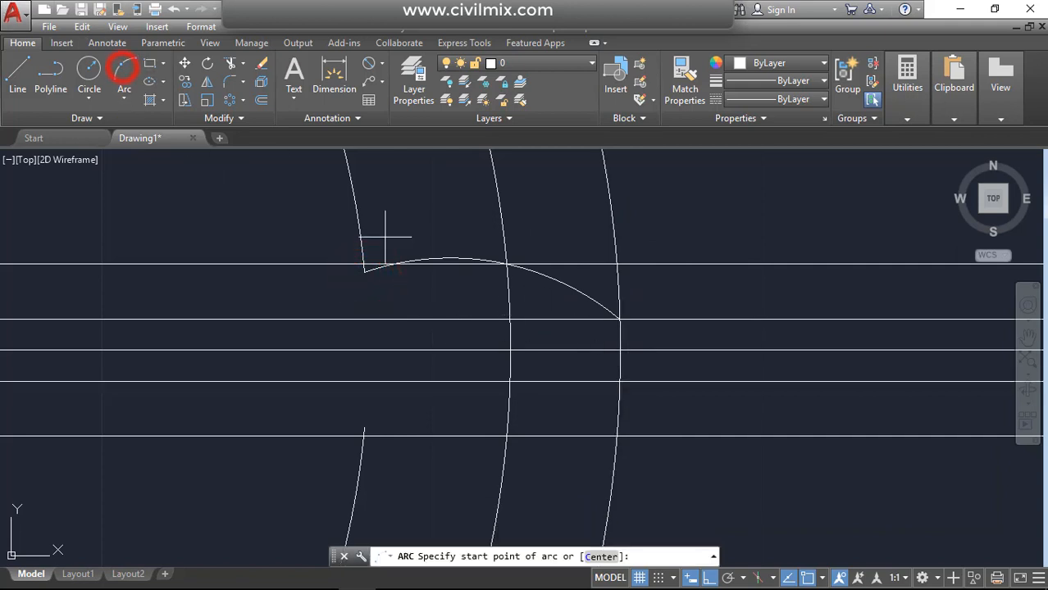
pyautogui.click(621, 381)
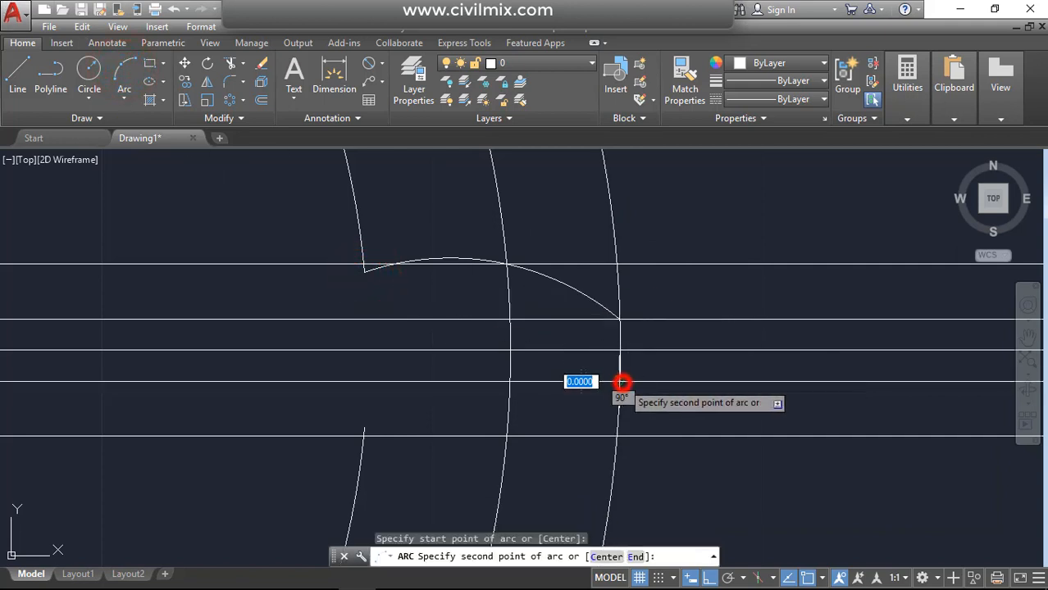
pyautogui.click(507, 434)
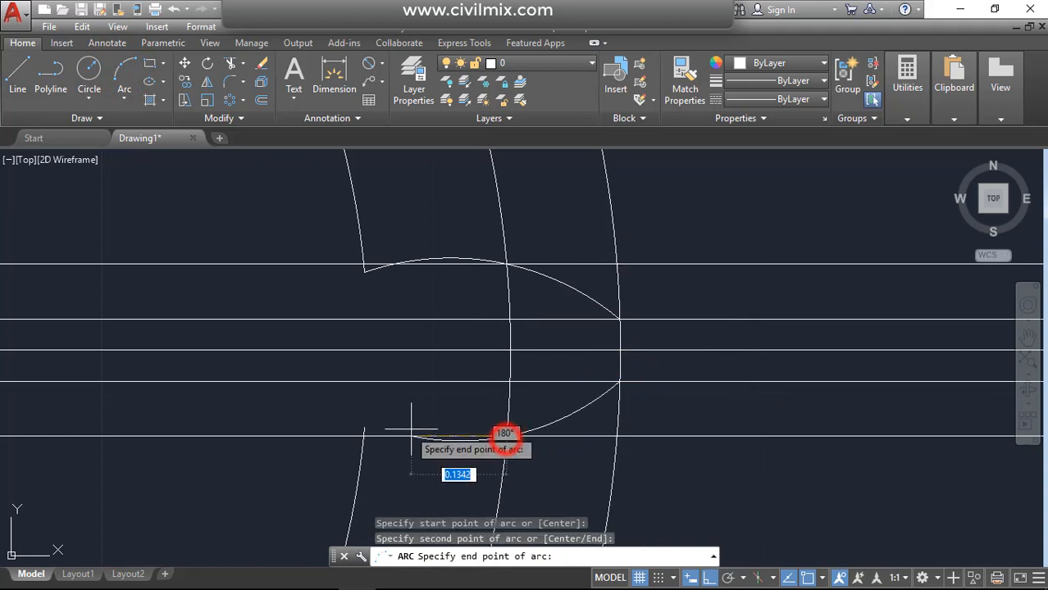
pyautogui.click(364, 428)
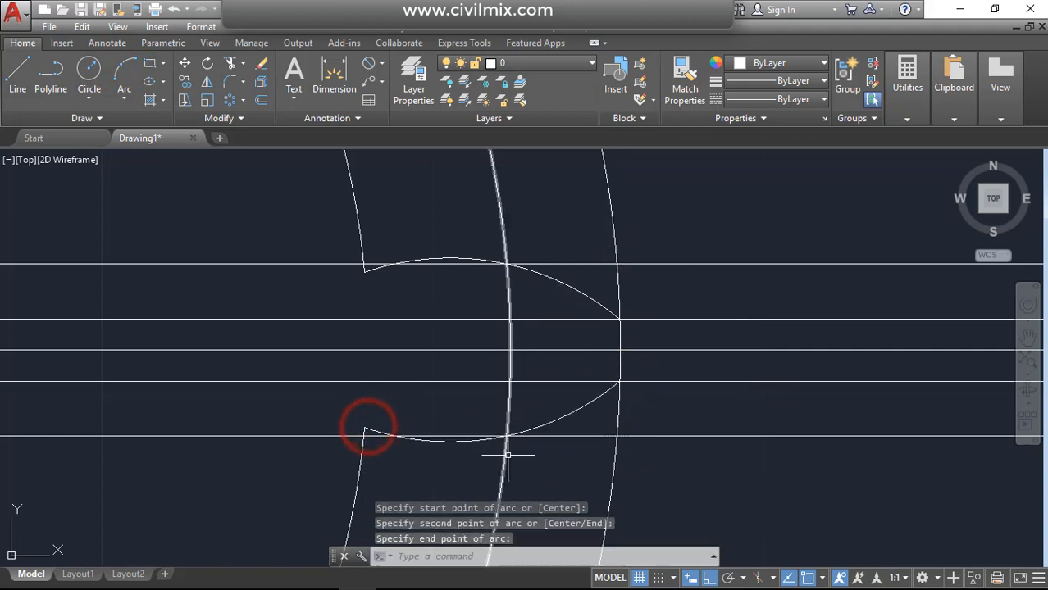
# Trim the outer circle above and below the tooth using all objects as cutting edges, keeping the tip segment between the flank arcs.
pyautogui.moveTo(370, 344); pyautogui.dragTo(473, 333, button='middle')
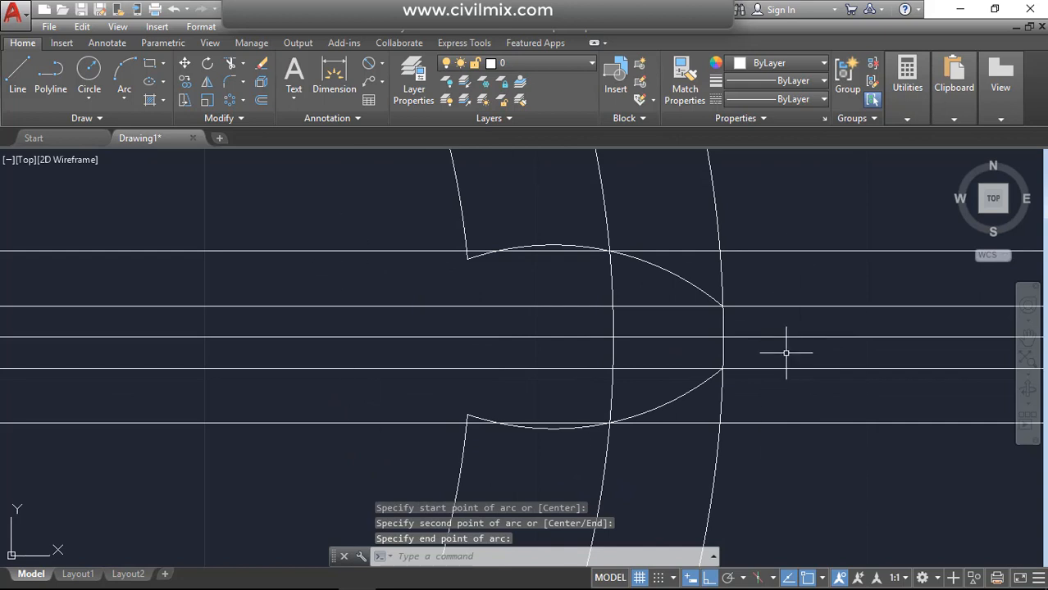
pyautogui.scroll(-3, 607, 365)
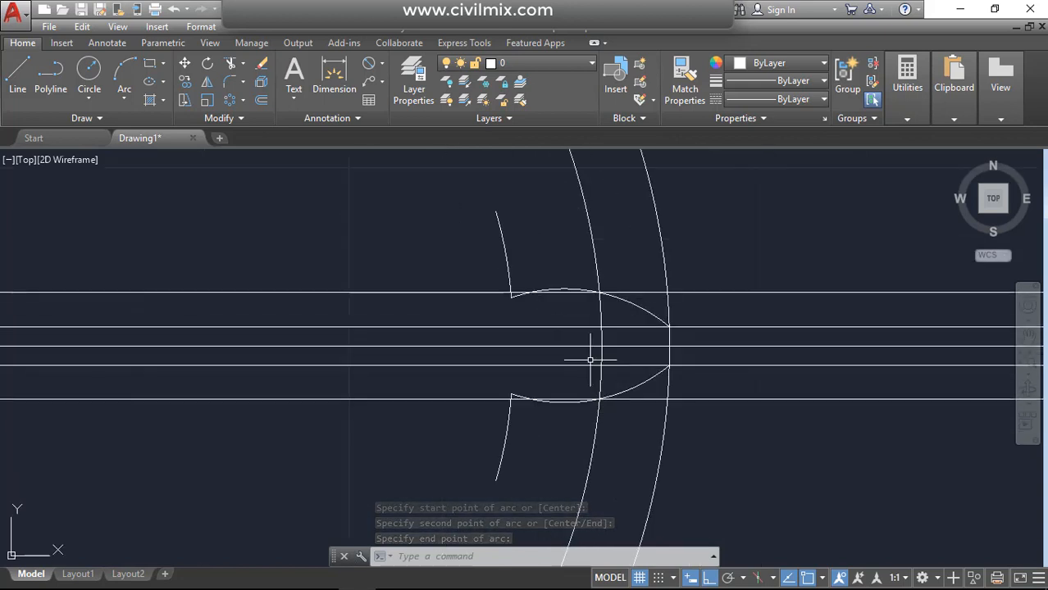
pyautogui.scroll(-2, 590, 360)
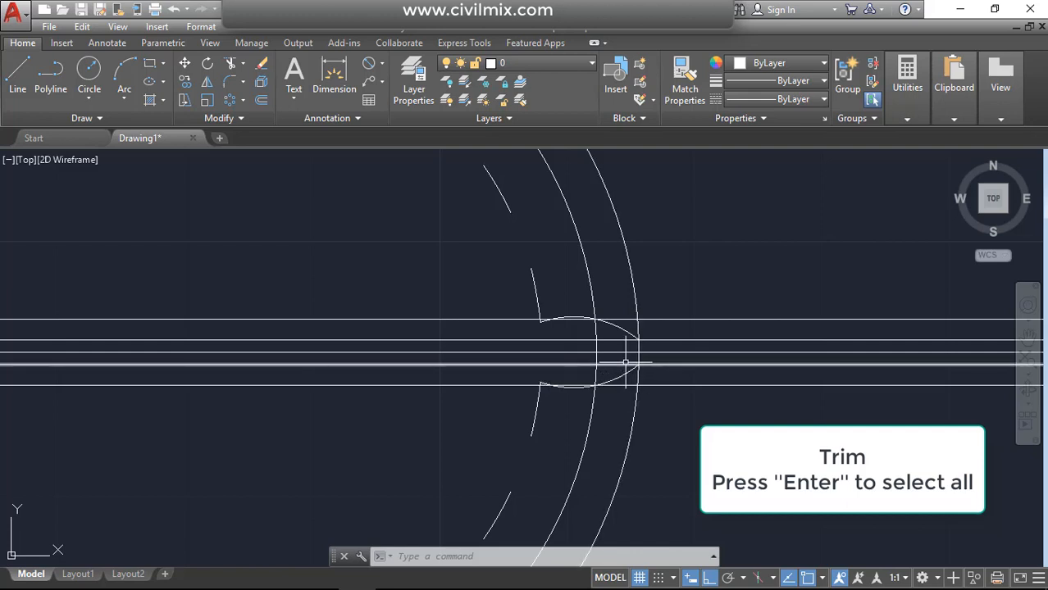
pyautogui.click(229, 66)
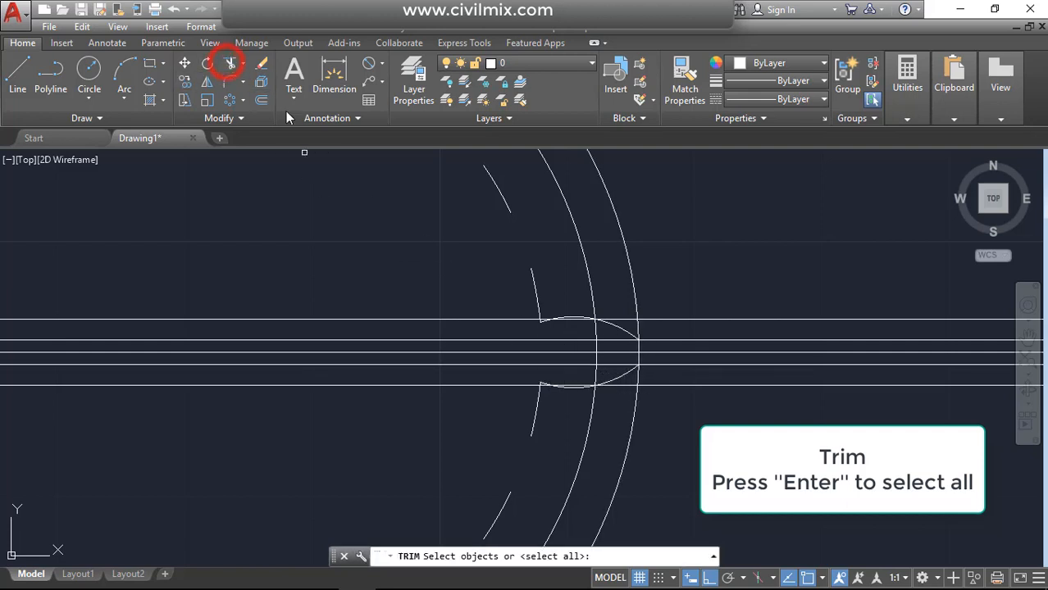
pyautogui.press('Return')
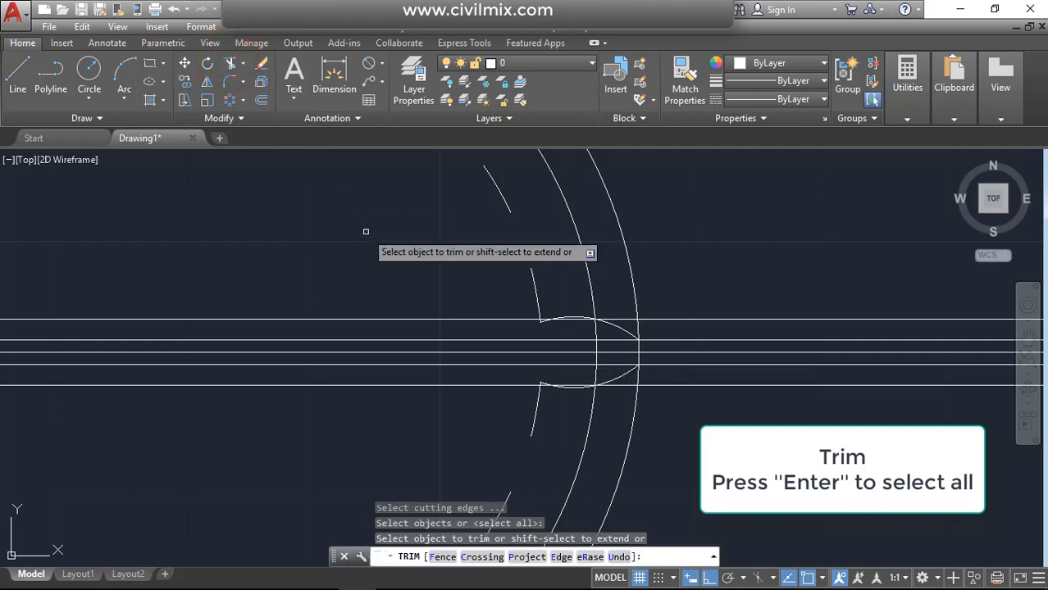
pyautogui.click(629, 263)
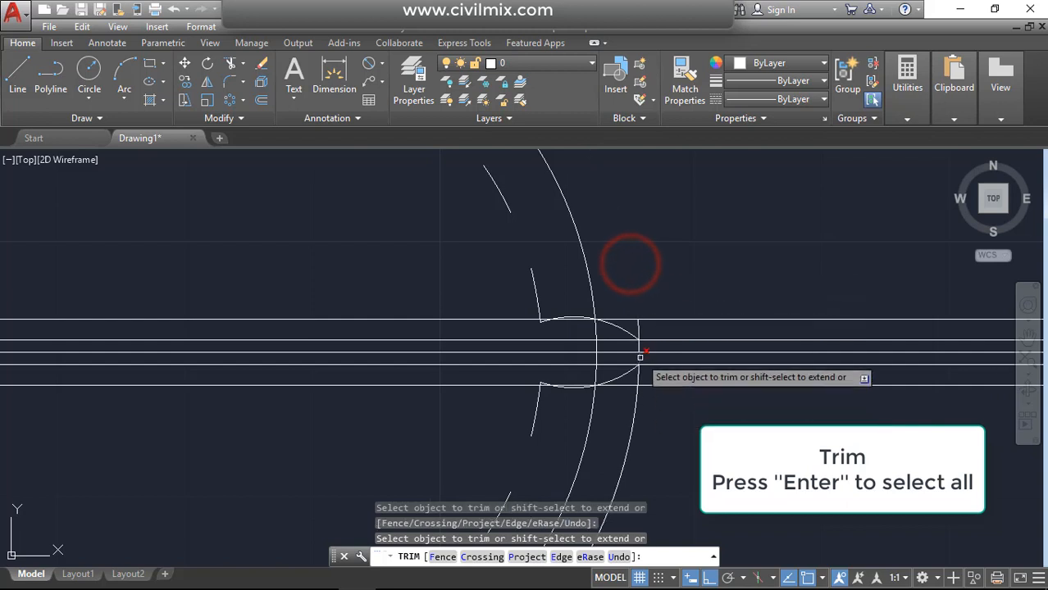
pyautogui.click(640, 323)
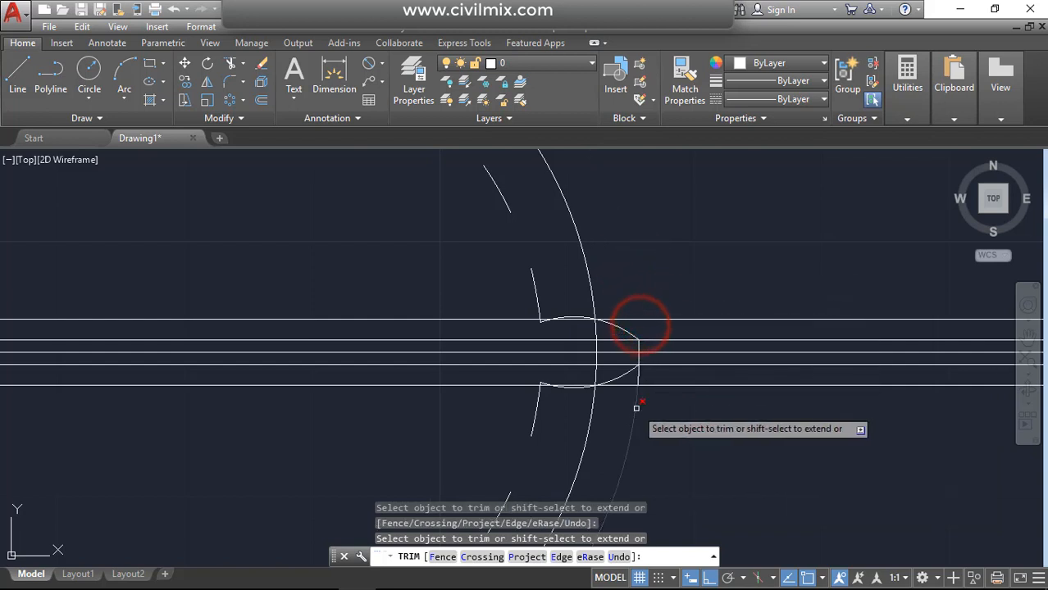
pyautogui.click(636, 410)
pyautogui.click(639, 366)
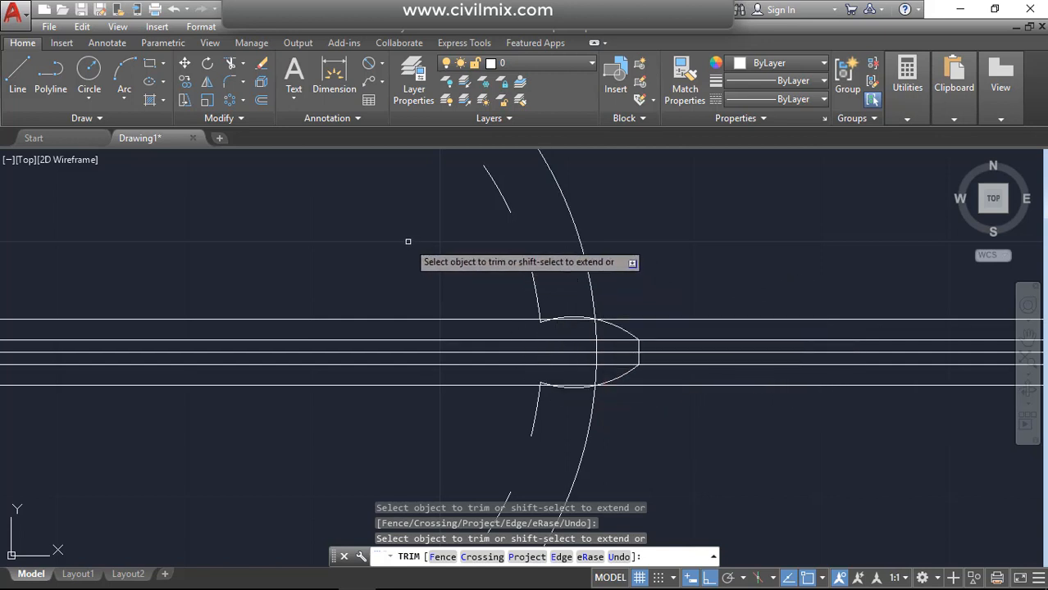
pyautogui.press('Escape')
# Erase the five horizontal construction lines crossing the circles.
pyautogui.click(635, 202)
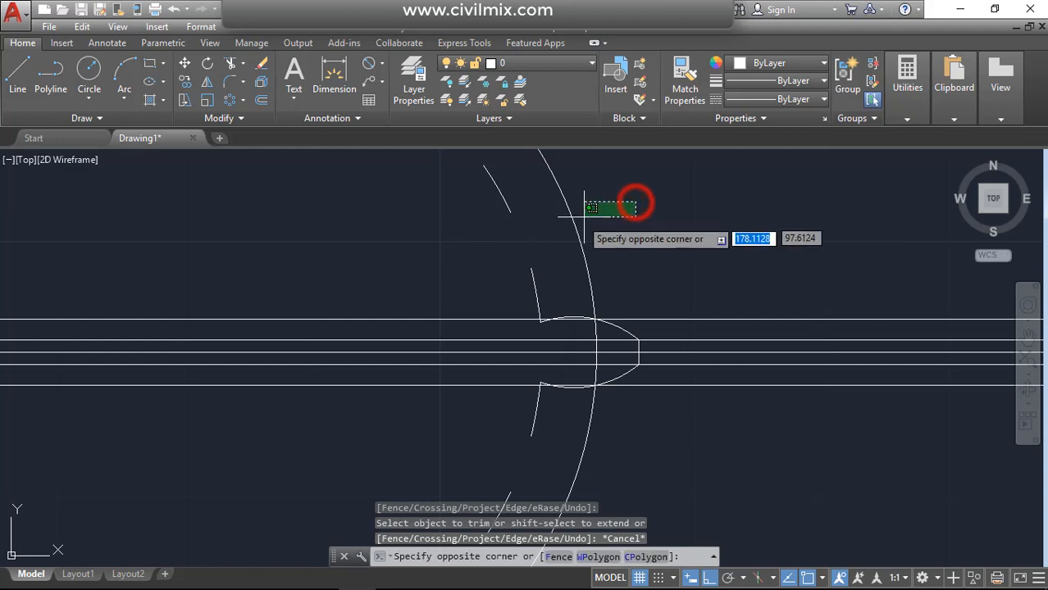
pyautogui.click(535, 237)
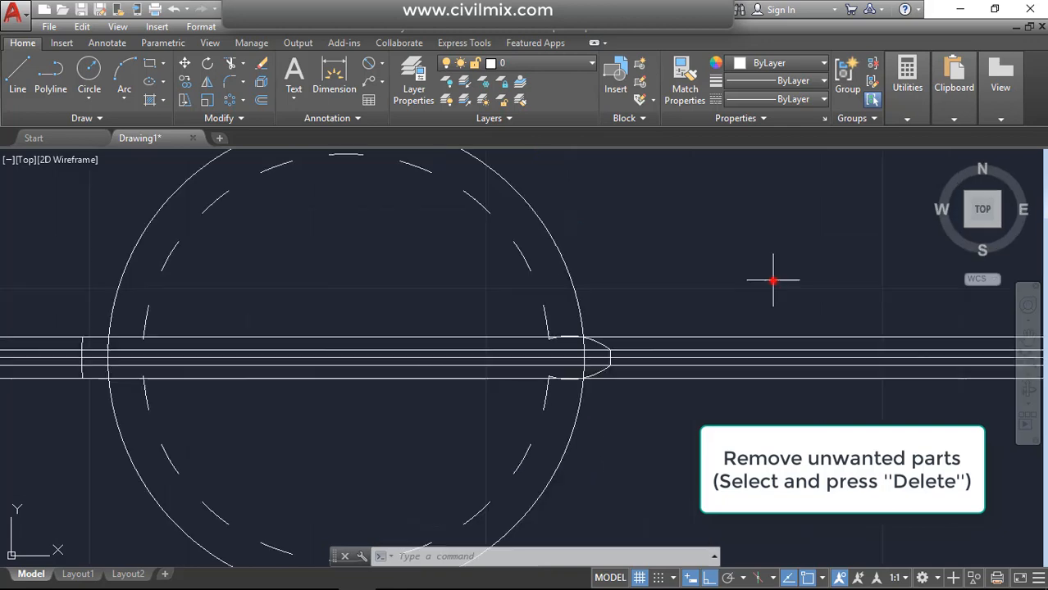
pyautogui.click(774, 279)
pyautogui.click(690, 401)
pyautogui.press('Delete')
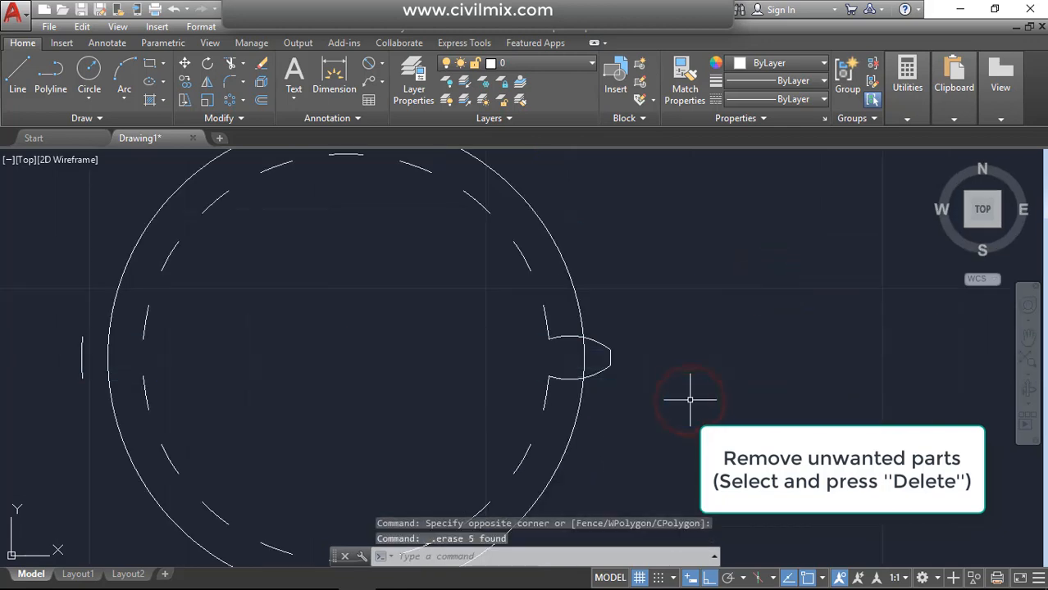
# Erase the outer circle's leftover left arc and all arrayed short arcs except the two adjoining the tooth.
pyautogui.scroll(-1, 693, 393)
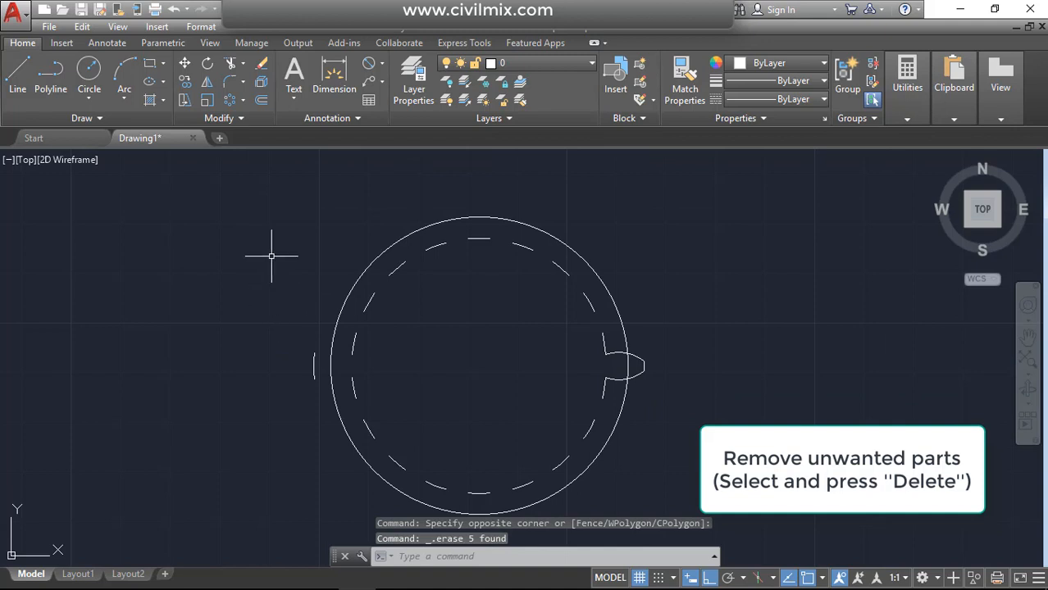
pyautogui.click(258, 202)
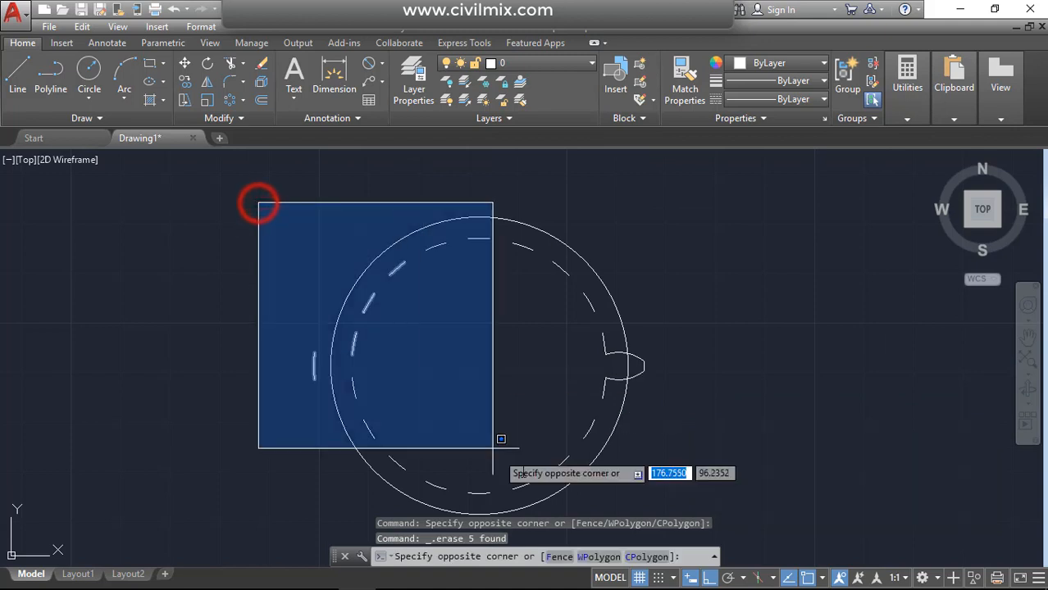
pyautogui.click(595, 498)
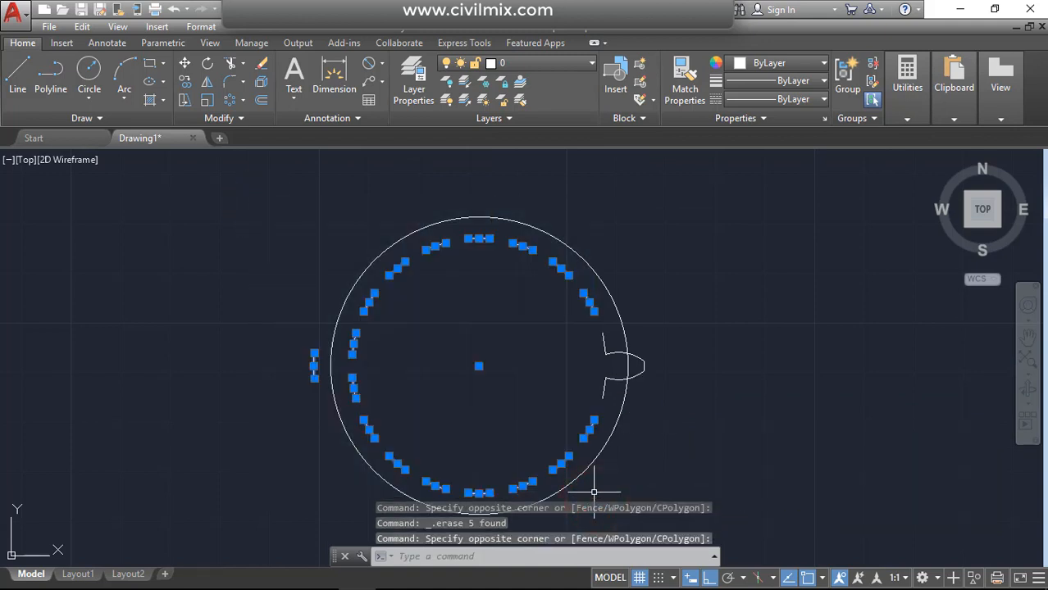
pyautogui.press('Delete')
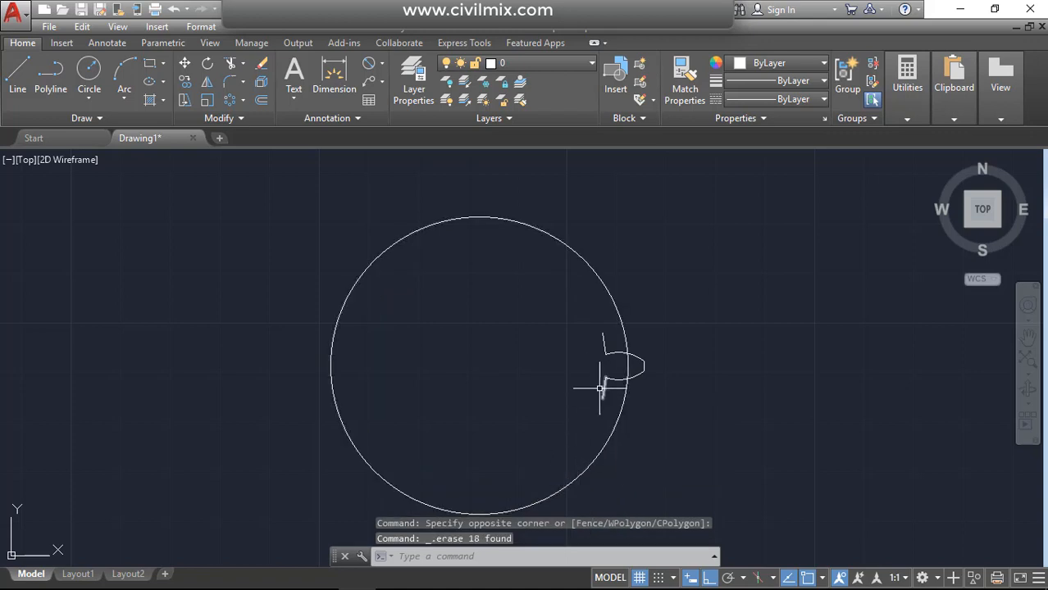
# Fillet the corner between the tooth's upper flank arc and the upper short arc with a radius of 0.062.
pyautogui.scroll(4, 587, 377)
pyautogui.scroll(2, 608, 337)
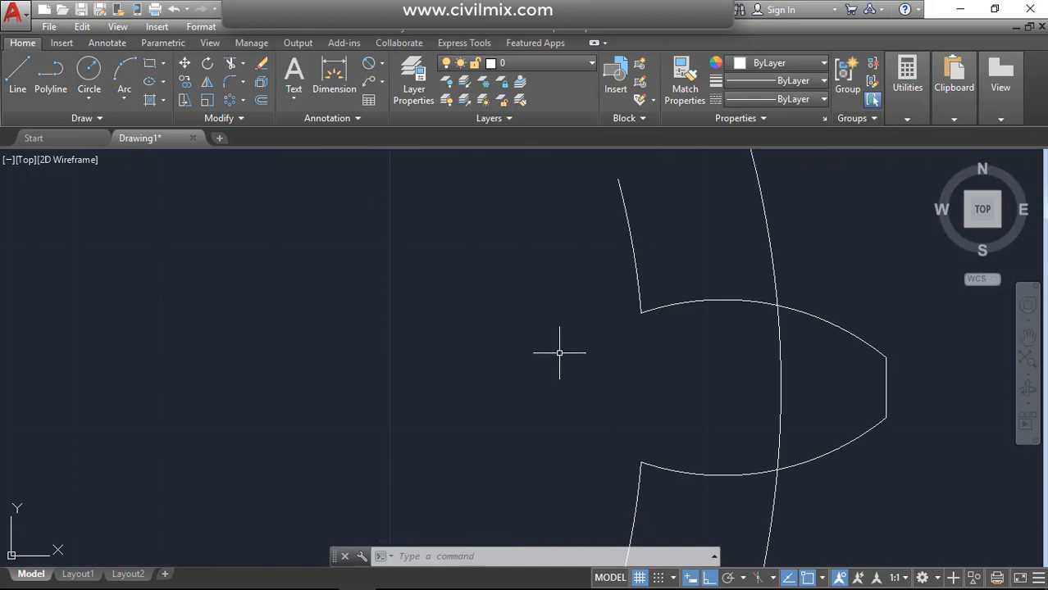
pyautogui.scroll(-2, 556, 350)
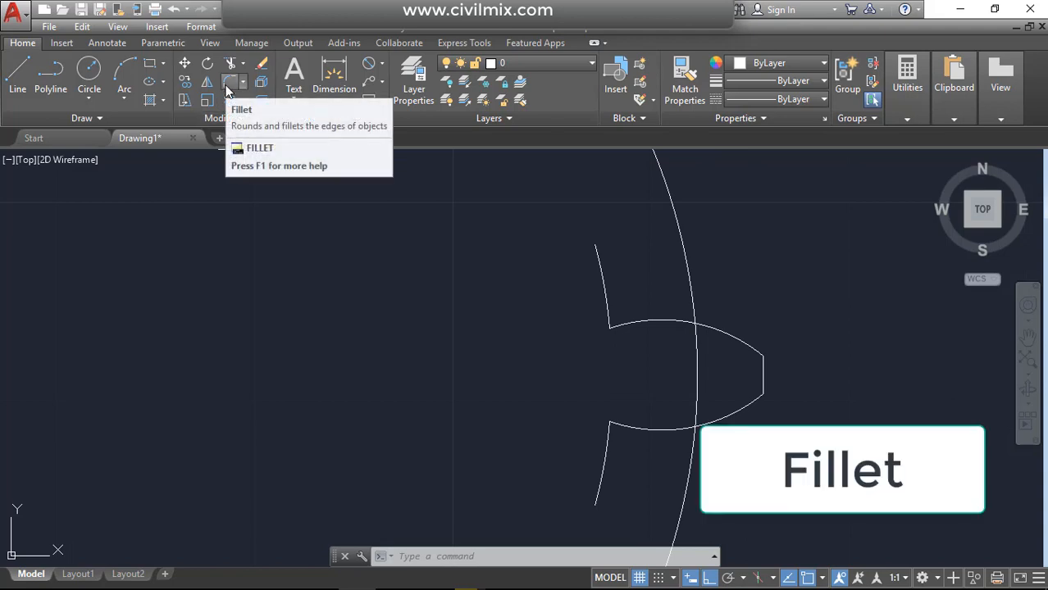
pyautogui.click(228, 85)
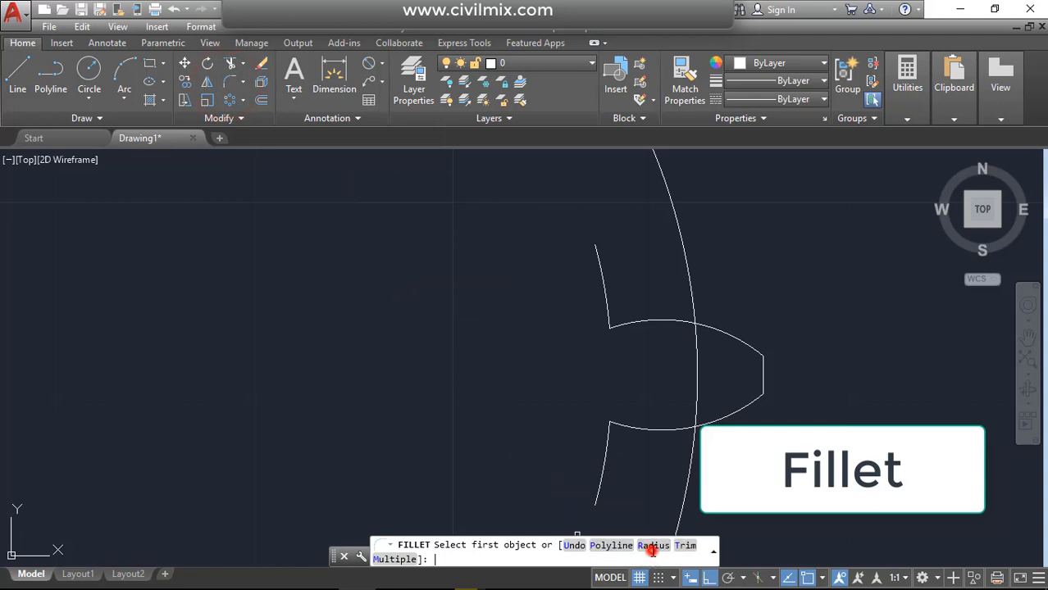
pyautogui.click(653, 549)
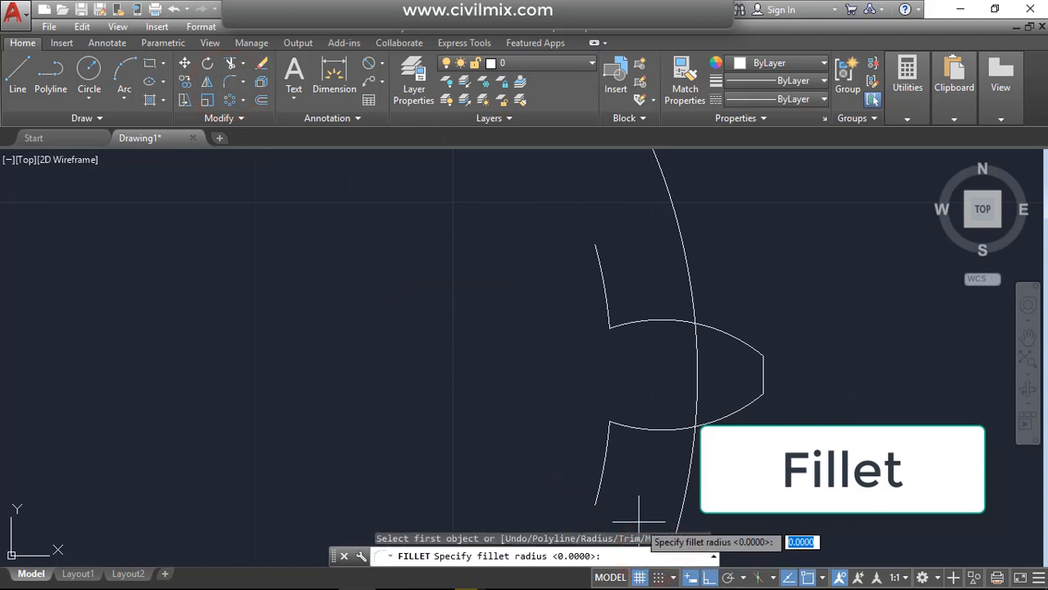
pyautogui.write('0.0')
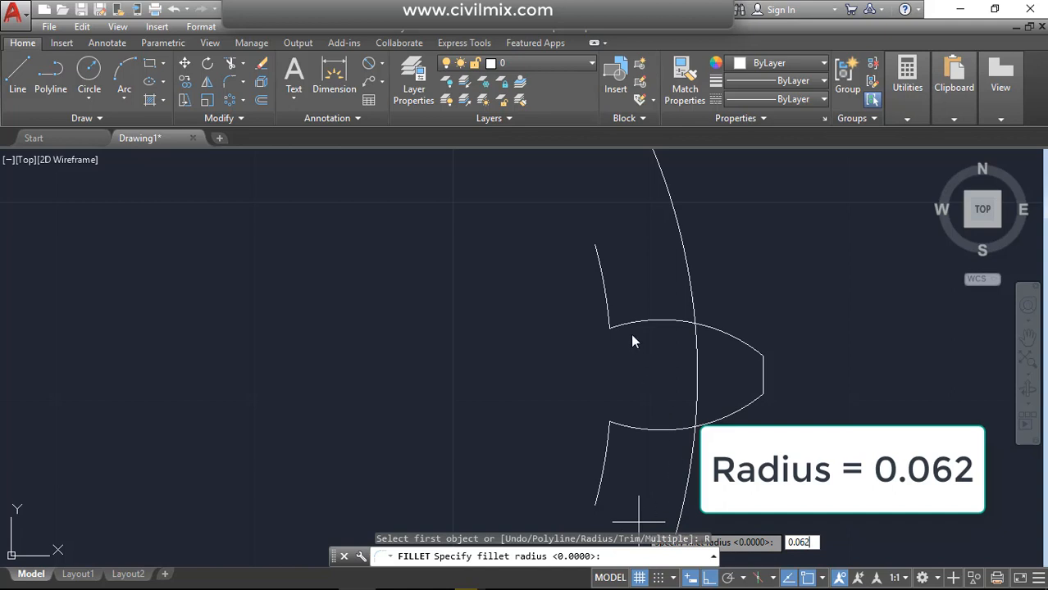
pyautogui.press('Return')
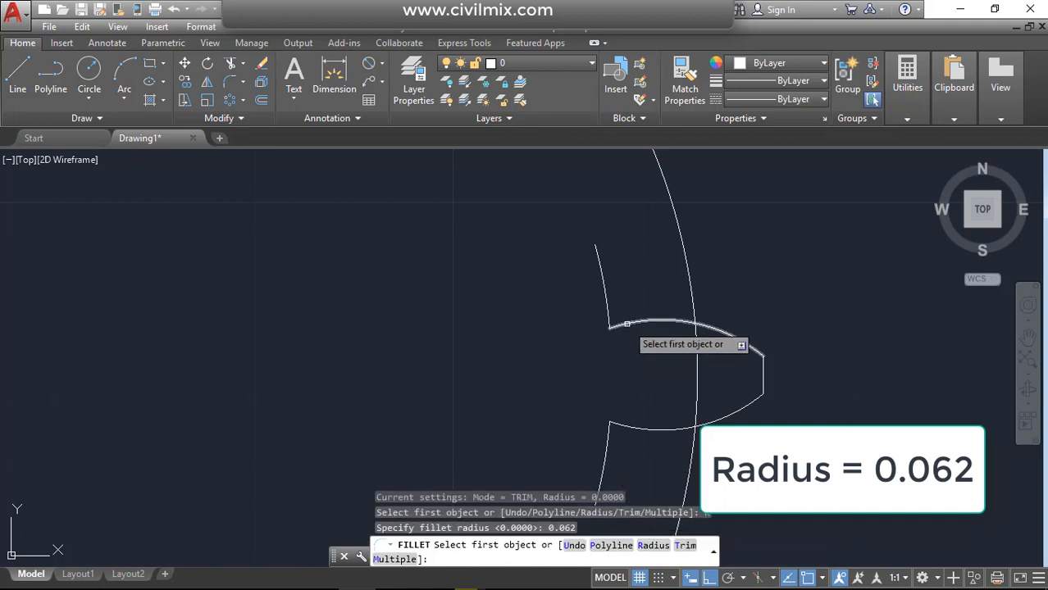
pyautogui.click(626, 325)
pyautogui.click(607, 305)
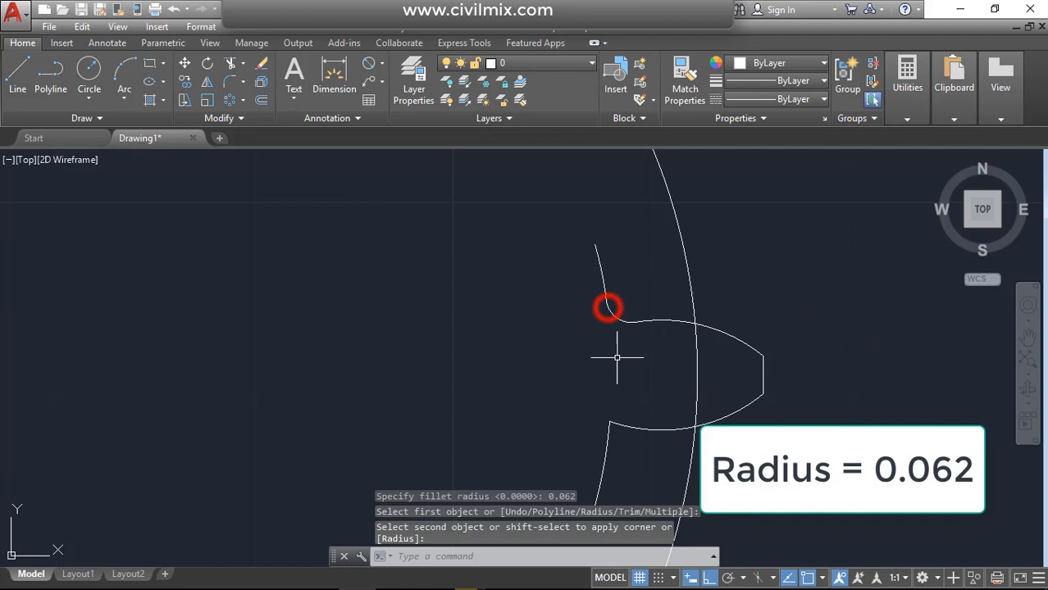
pyautogui.click(627, 430)
pyautogui.click(607, 447)
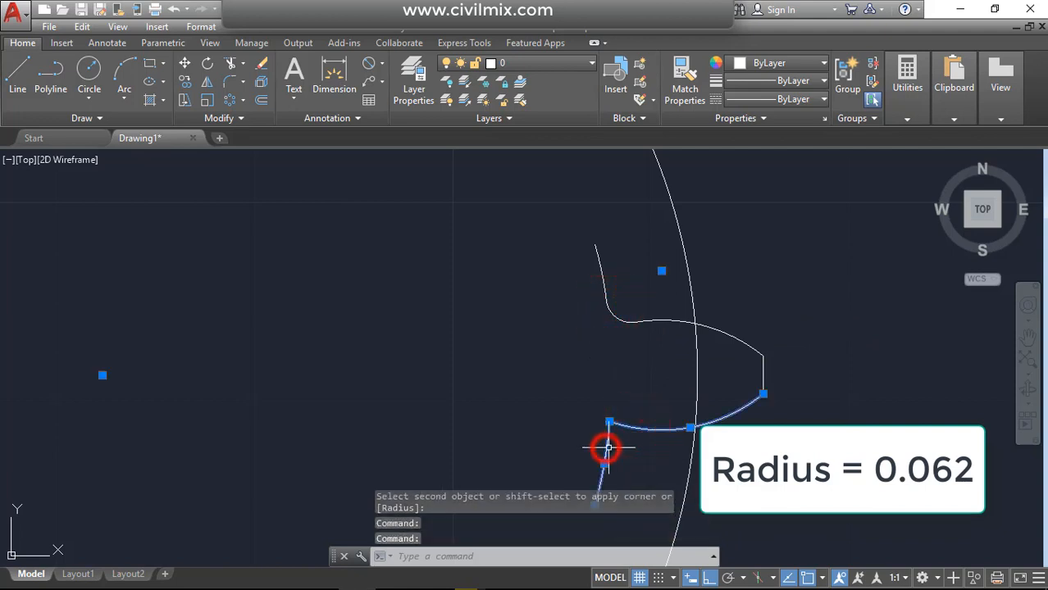
pyautogui.press('Escape')
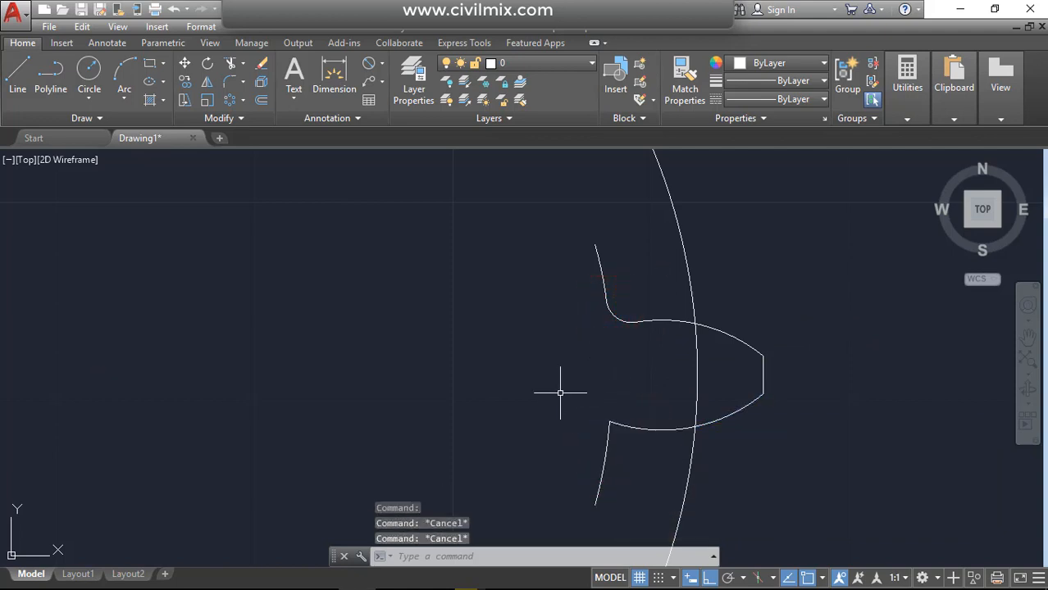
# Fillet the corner between the tooth's lower flank arc and the lower short arc with a radius of 0.062.
pyautogui.click(230, 82)
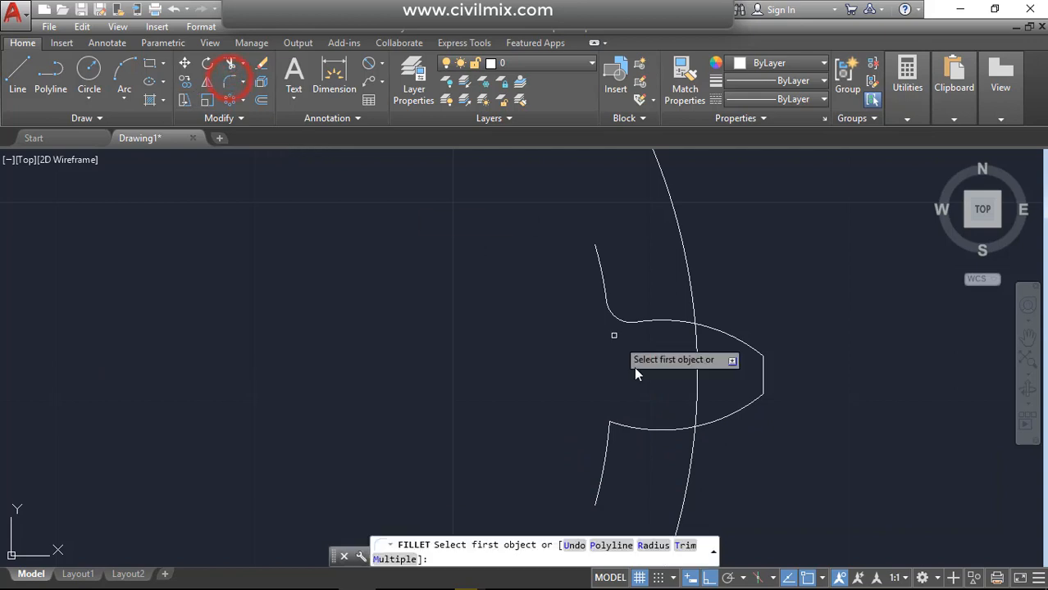
pyautogui.click(653, 551)
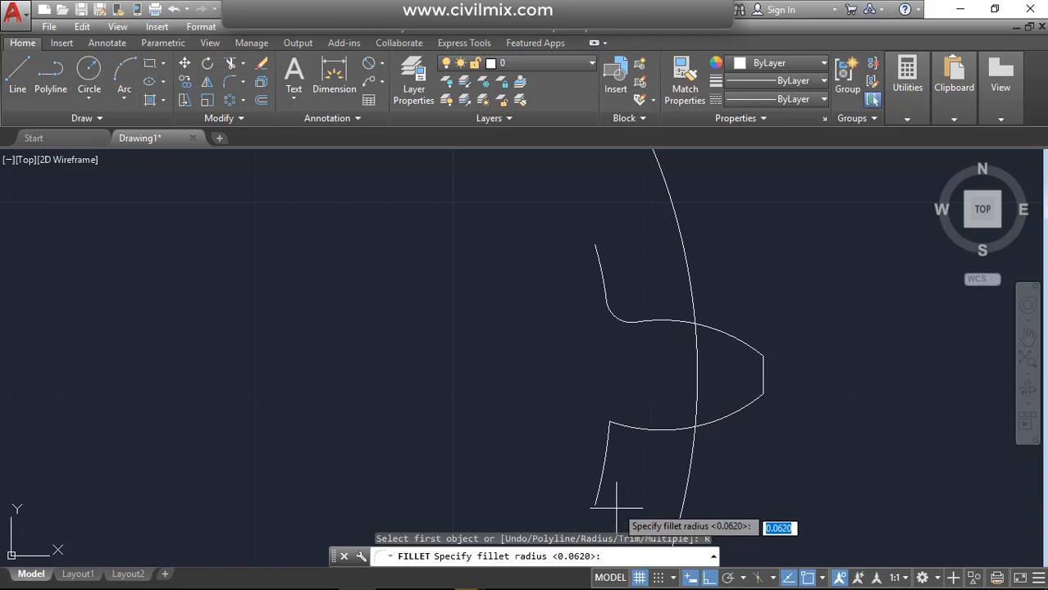
pyautogui.press('Return')
pyautogui.click(620, 425)
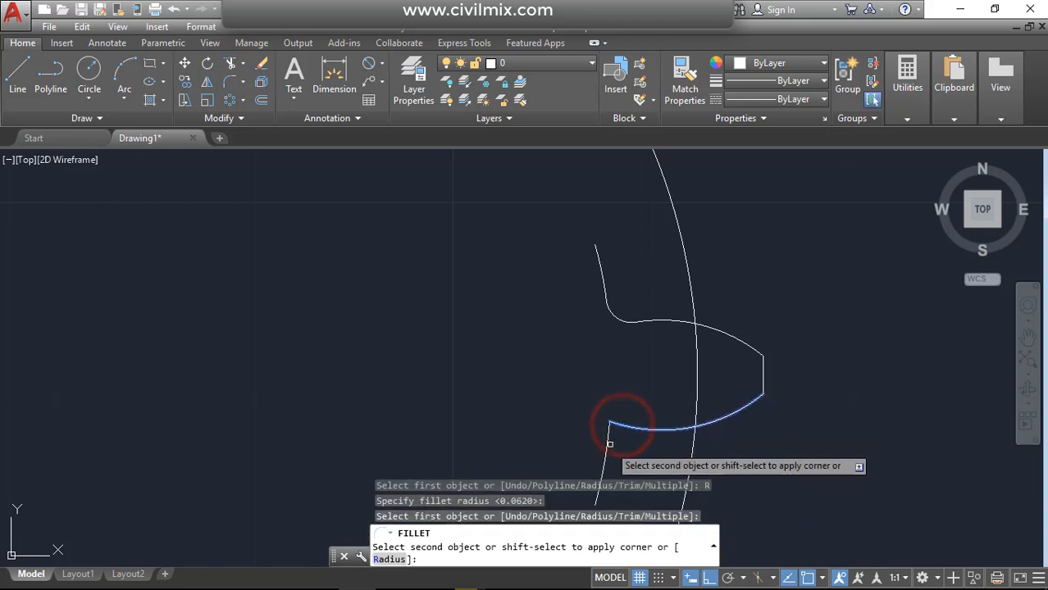
pyautogui.click(613, 442)
pyautogui.scroll(-4, 559, 389)
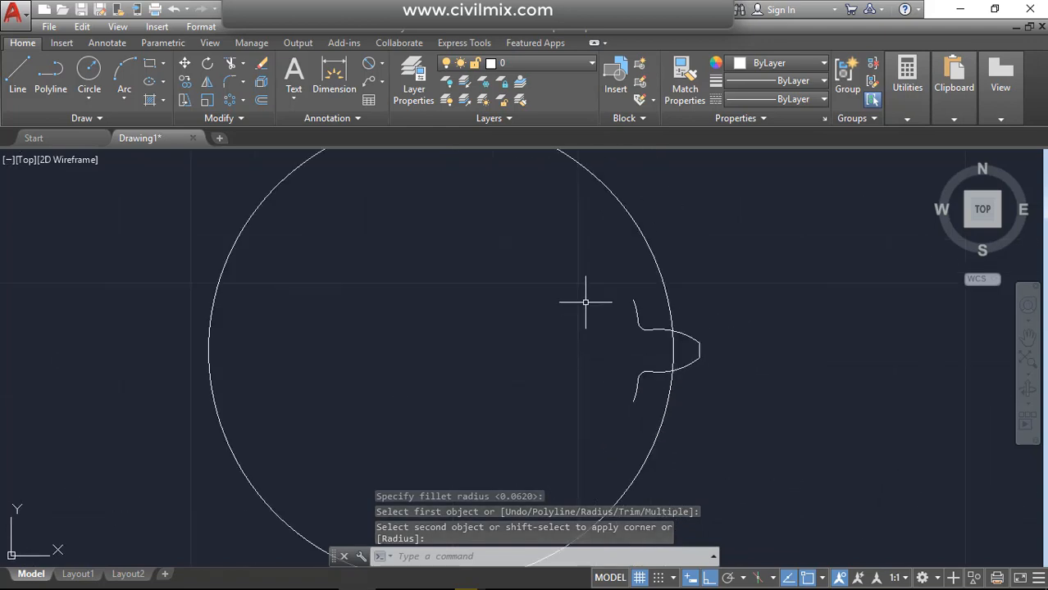
pyautogui.rightClick(587, 305)
pyautogui.press('Escape')
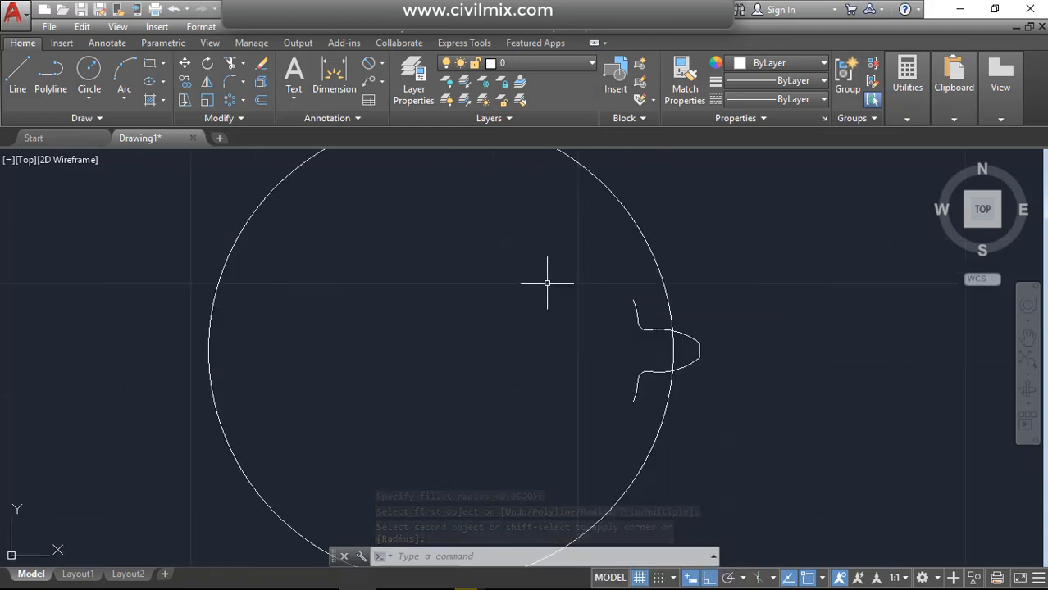
pyautogui.click(584, 275)
pyautogui.click(720, 414)
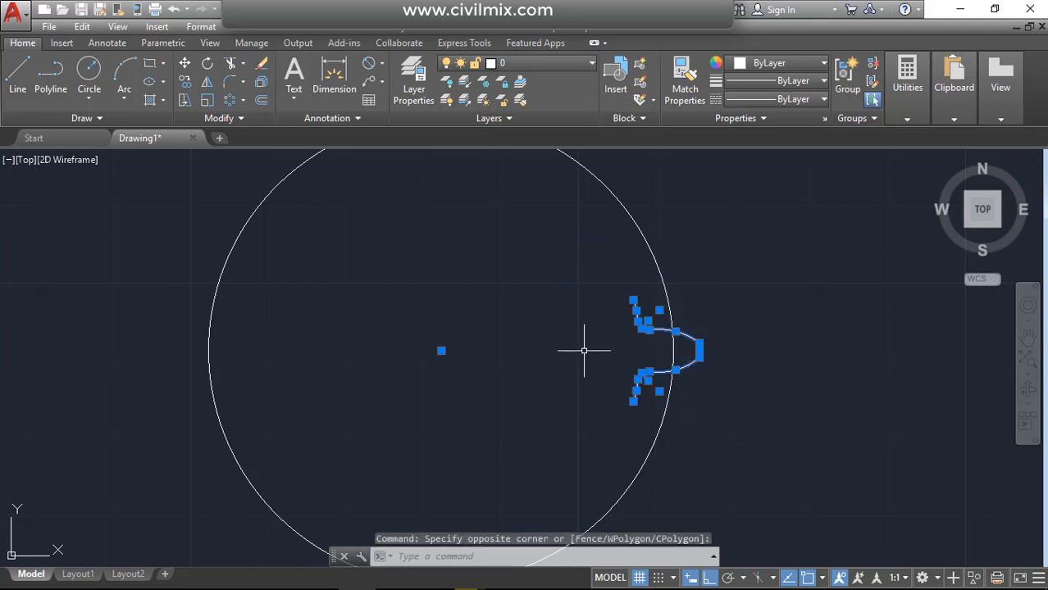
pyautogui.press('Escape')
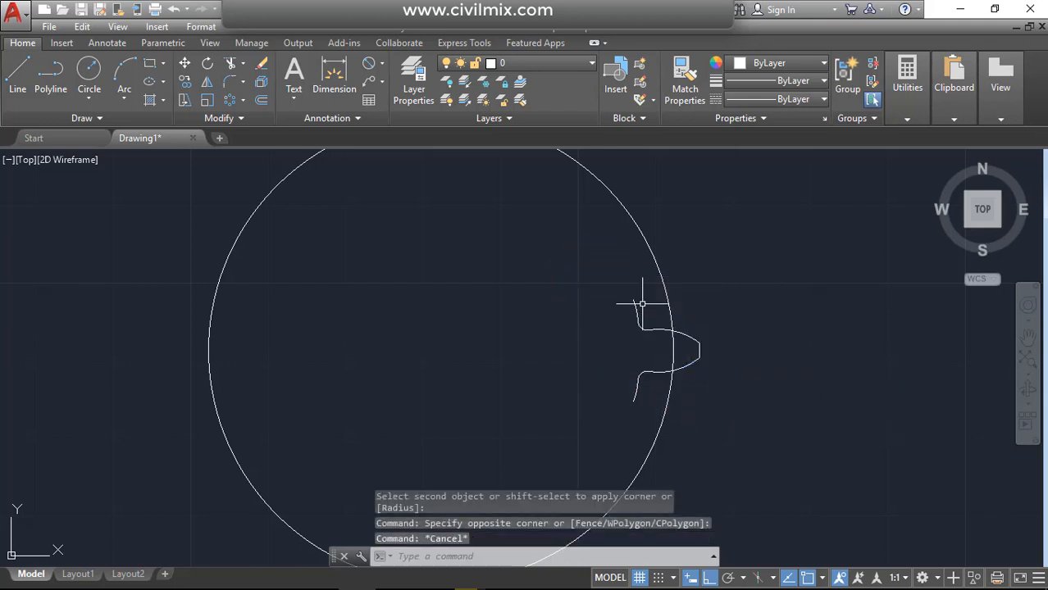
# Erase the two short root arcs above and below the tooth, keeping the fillets.
pyautogui.scroll(4, 635, 332)
pyautogui.click(652, 272)
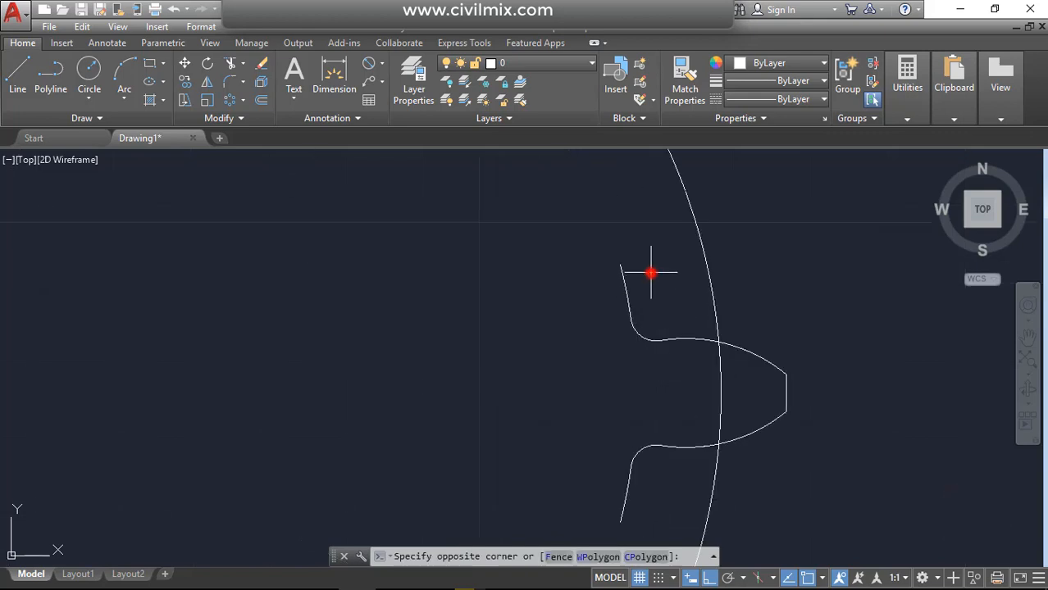
pyautogui.click(587, 292)
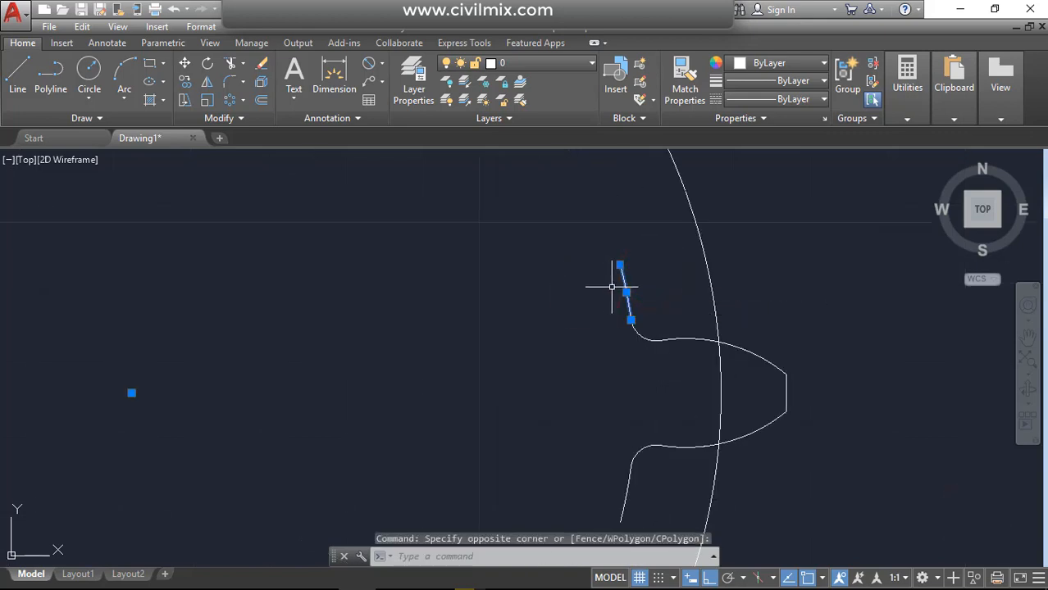
pyautogui.click(656, 482)
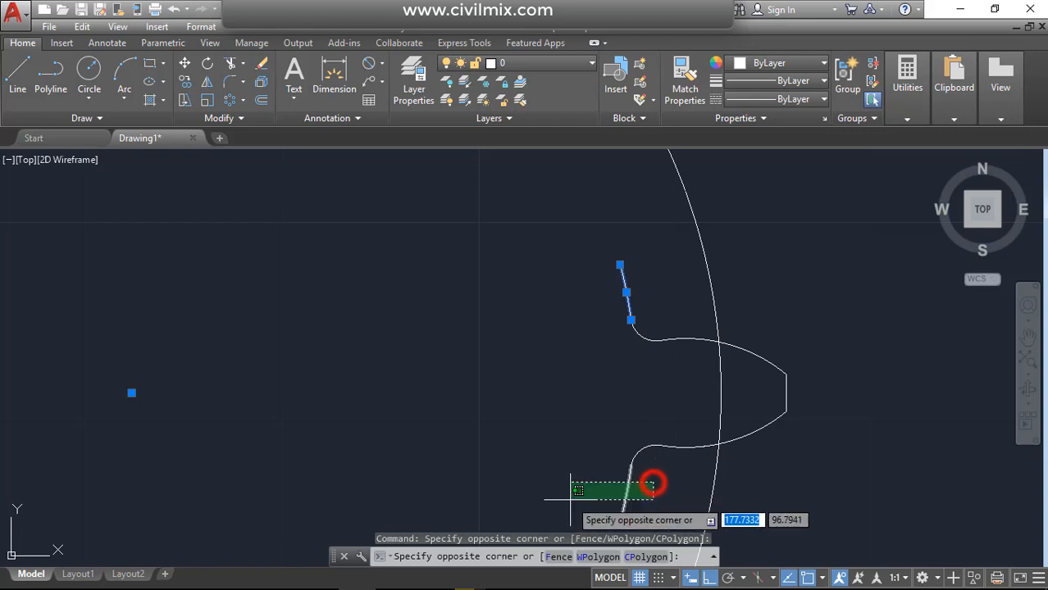
pyautogui.click(571, 498)
pyautogui.moveTo(625, 292)
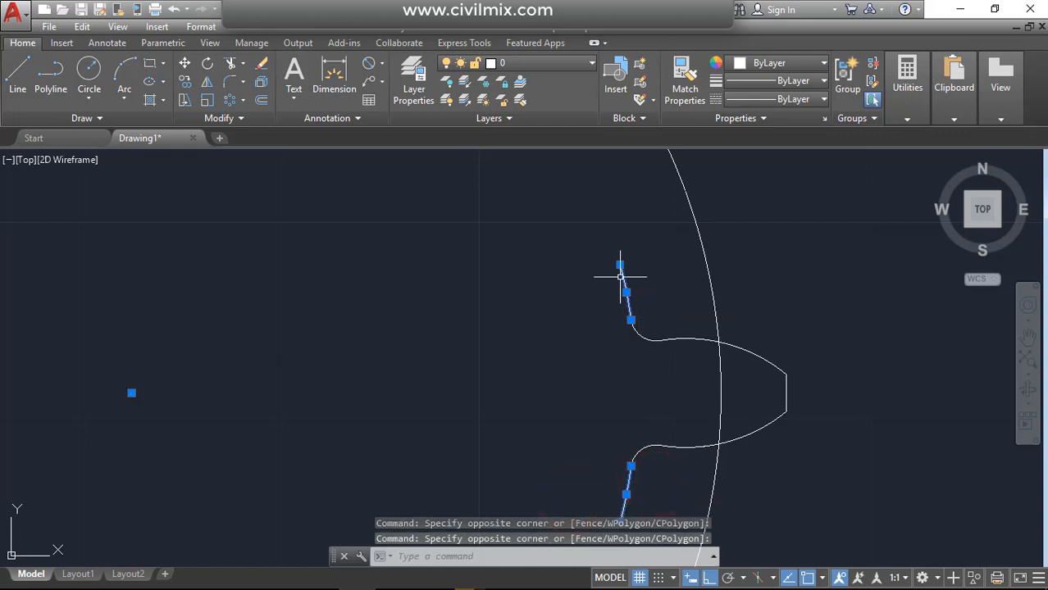
pyautogui.rightClick(620, 274)
pyautogui.click(657, 332)
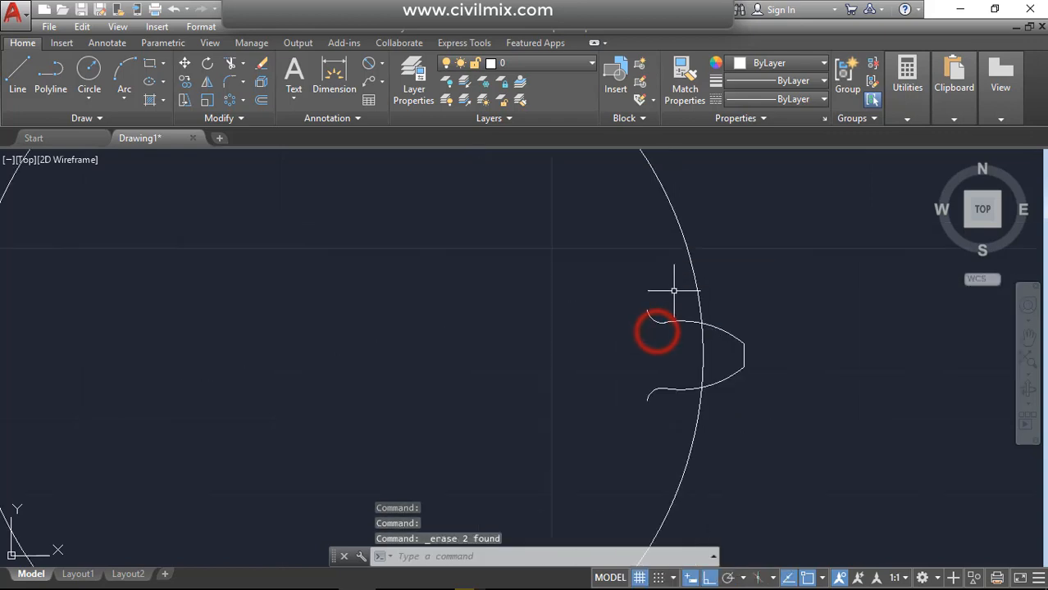
# Create a polar array of the whole tooth profile, including its root fillets, about the circle's centre.
pyautogui.scroll(-3, 652, 311)
pyautogui.scroll(2, 648, 299)
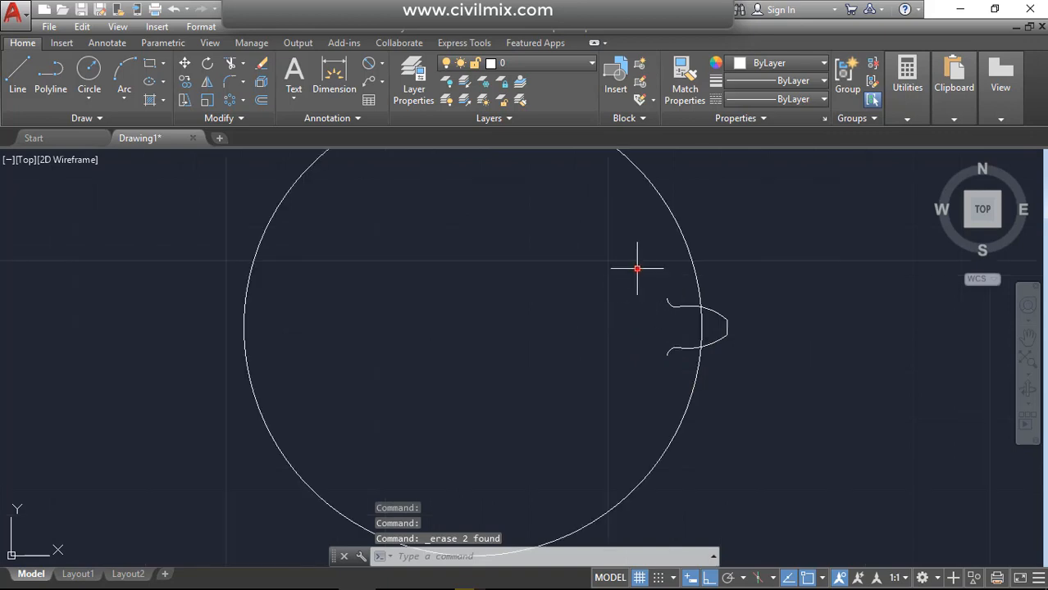
pyautogui.click(638, 268)
pyautogui.click(785, 379)
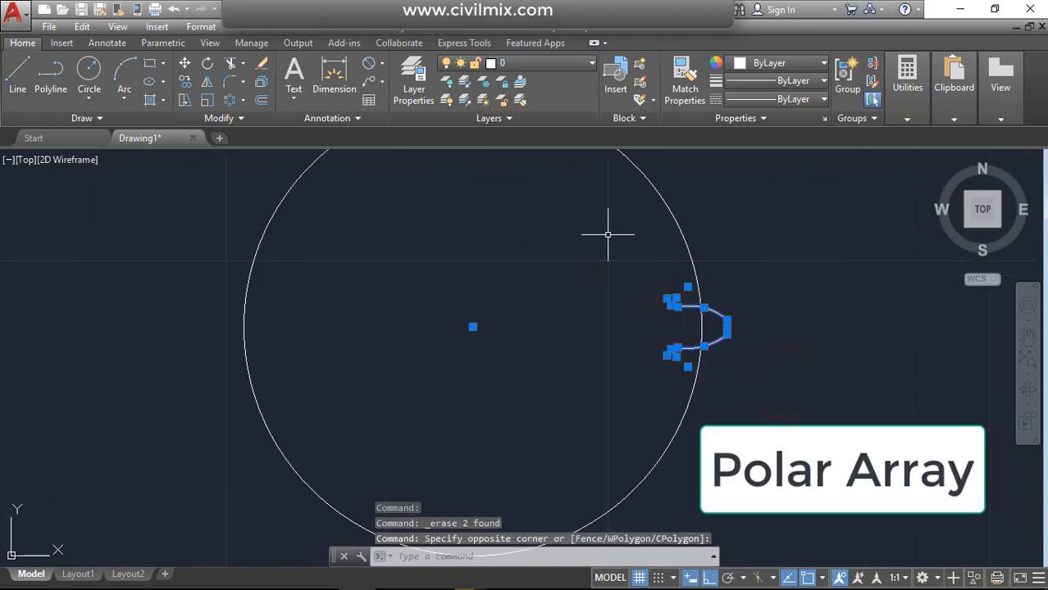
pyautogui.click(244, 101)
pyautogui.click(247, 182)
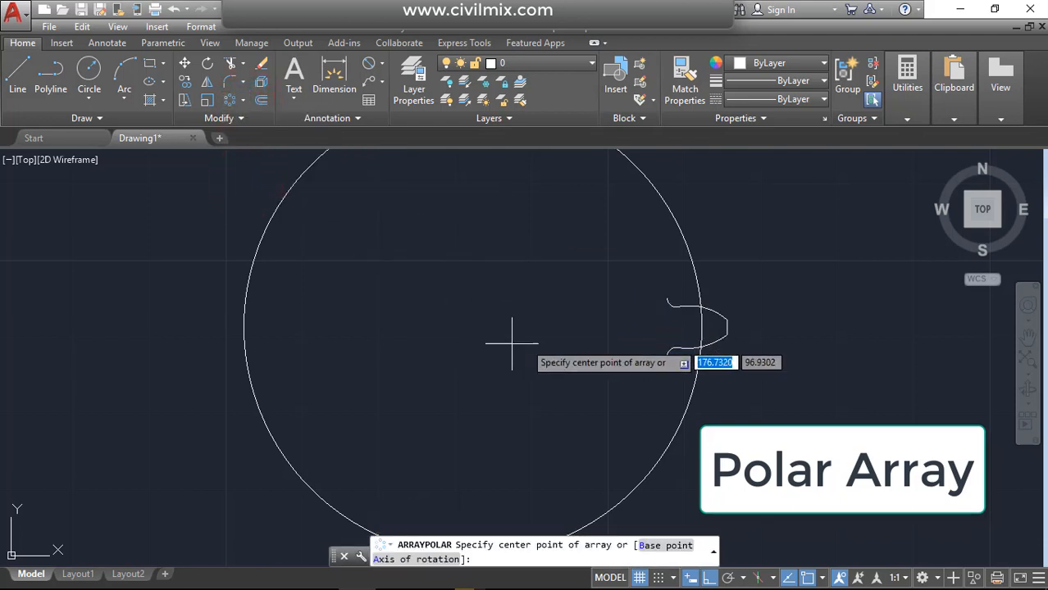
pyautogui.click(472, 326)
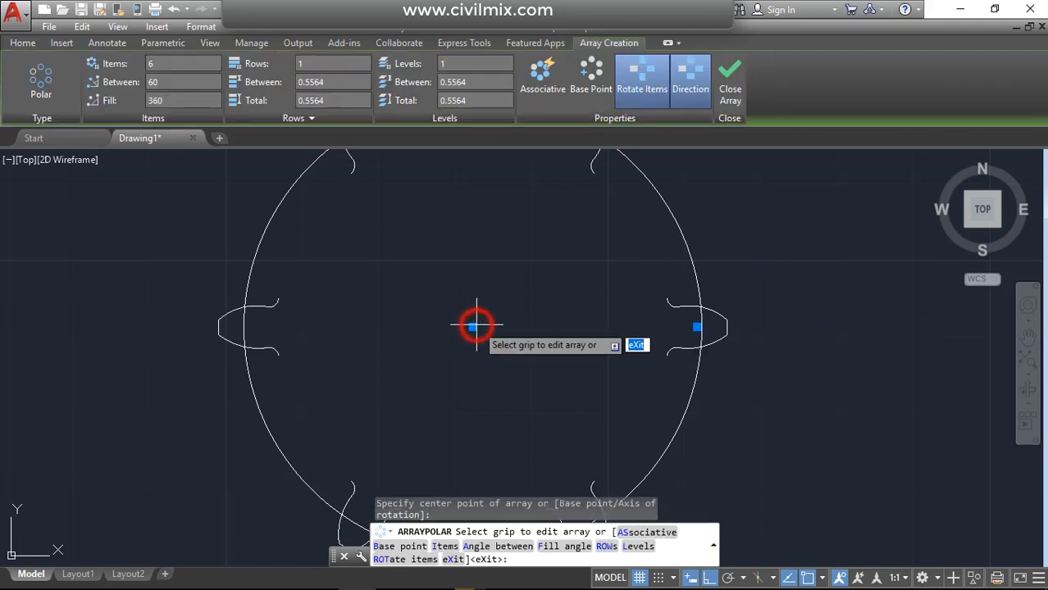
# Set the polar array of teeth to 18 items and finish it.
pyautogui.click(175, 64)
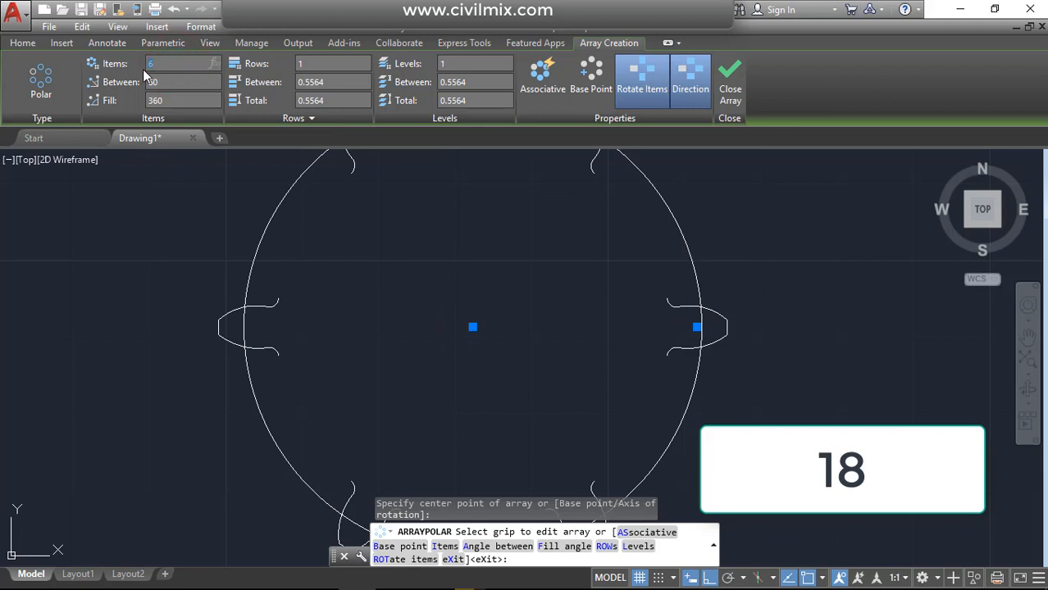
pyautogui.press('Return')
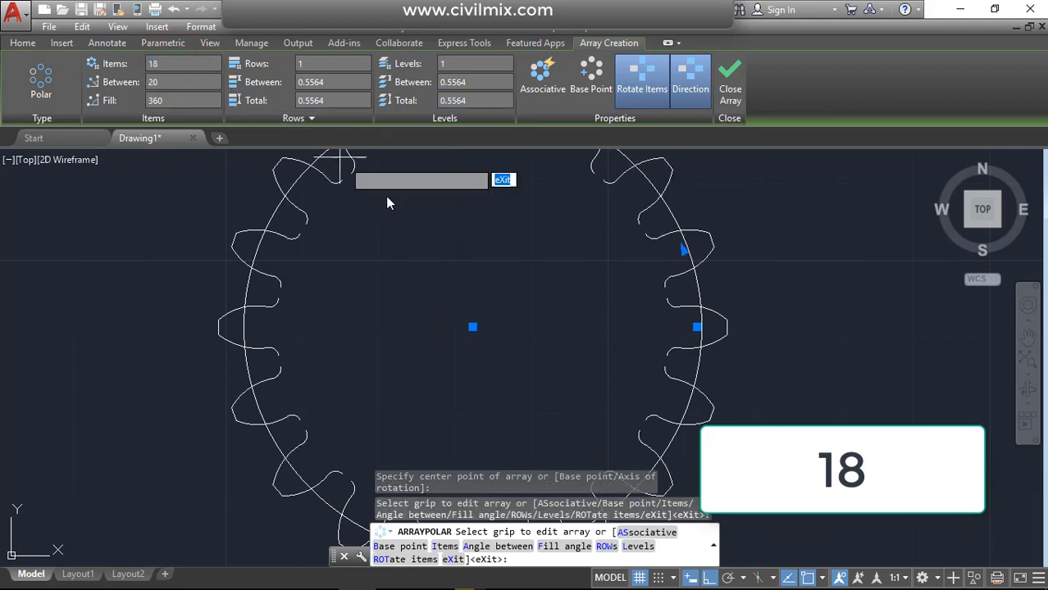
pyautogui.scroll(-1, 615, 351)
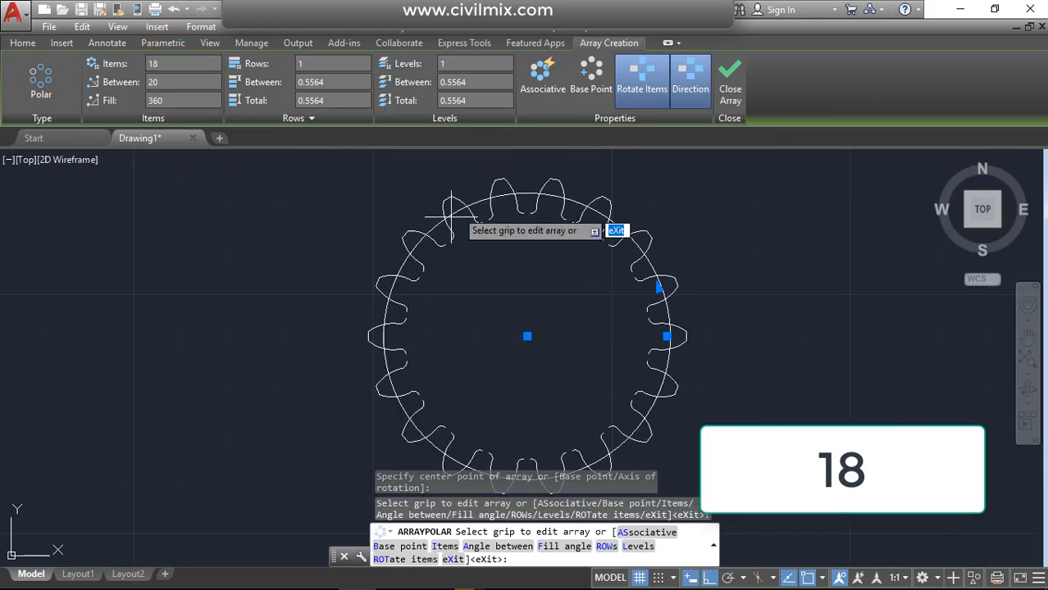
pyautogui.scroll(2, 610, 266)
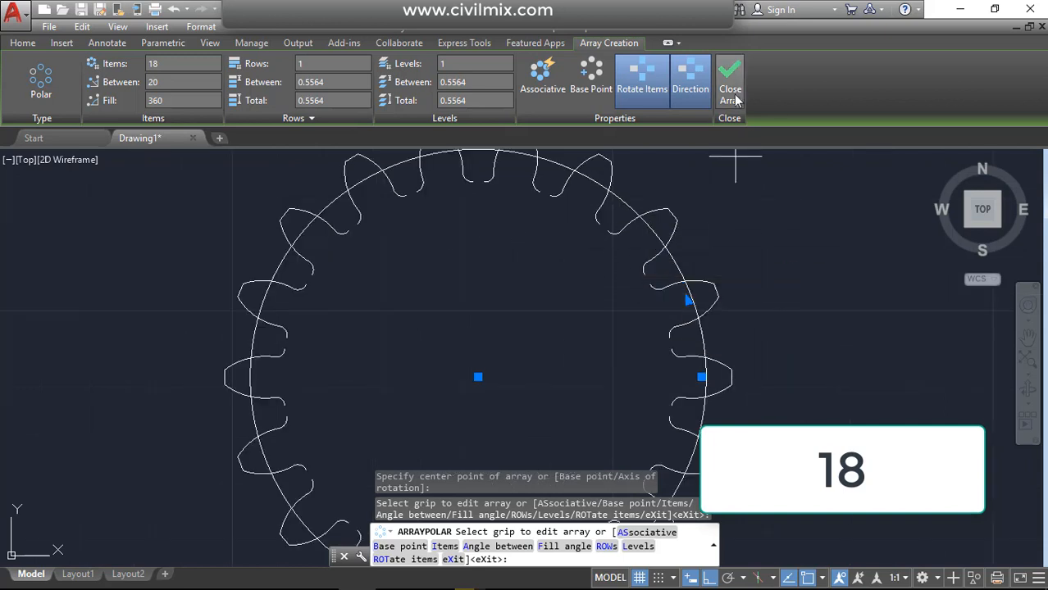
pyautogui.click(732, 94)
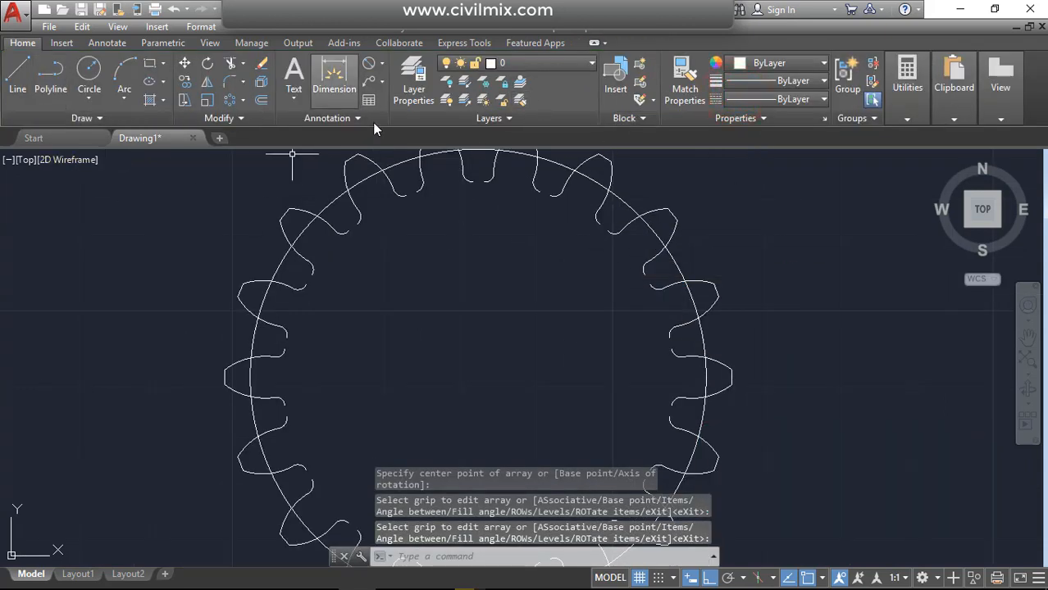
# Connect the facing root fillet ends of two neighbouring teeth on the gear's upper right with Blend Curves, using tangent continuity.
pyautogui.click(239, 84)
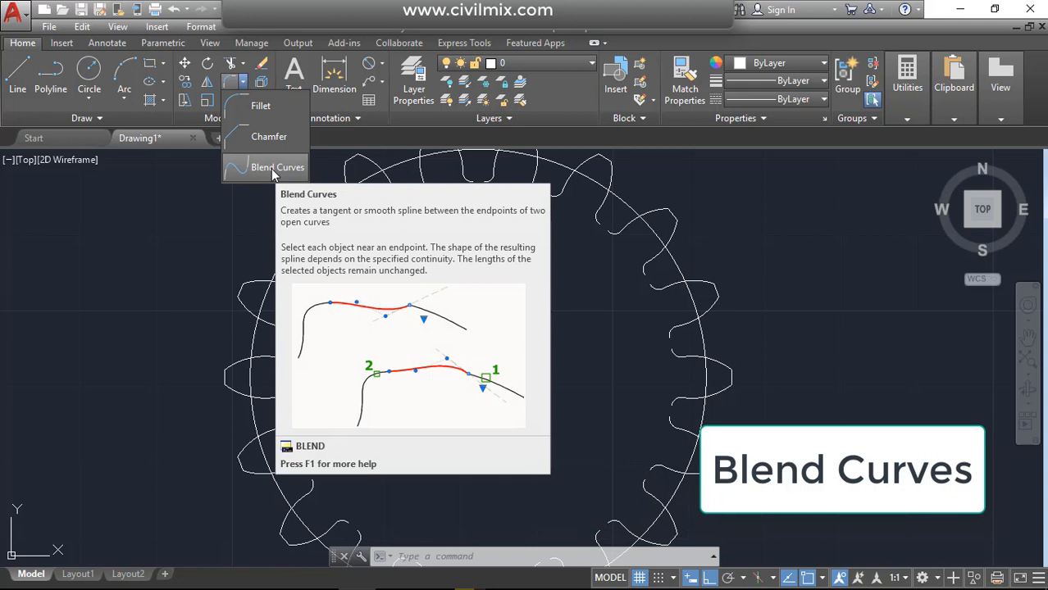
pyautogui.click(273, 169)
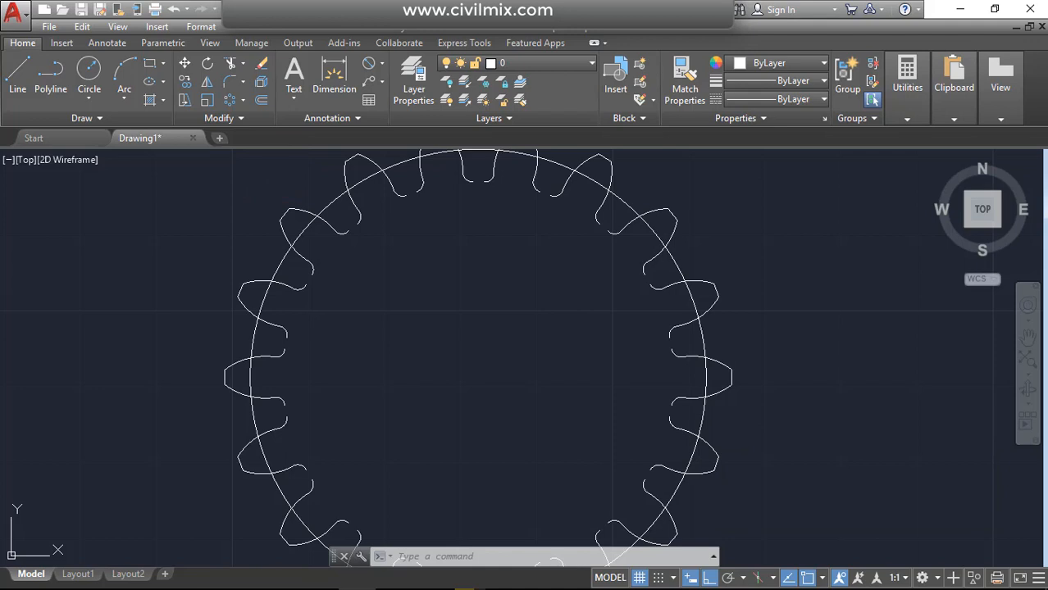
pyautogui.click(625, 436)
pyautogui.scroll(2, 625, 435)
pyautogui.scroll(-2, 650, 379)
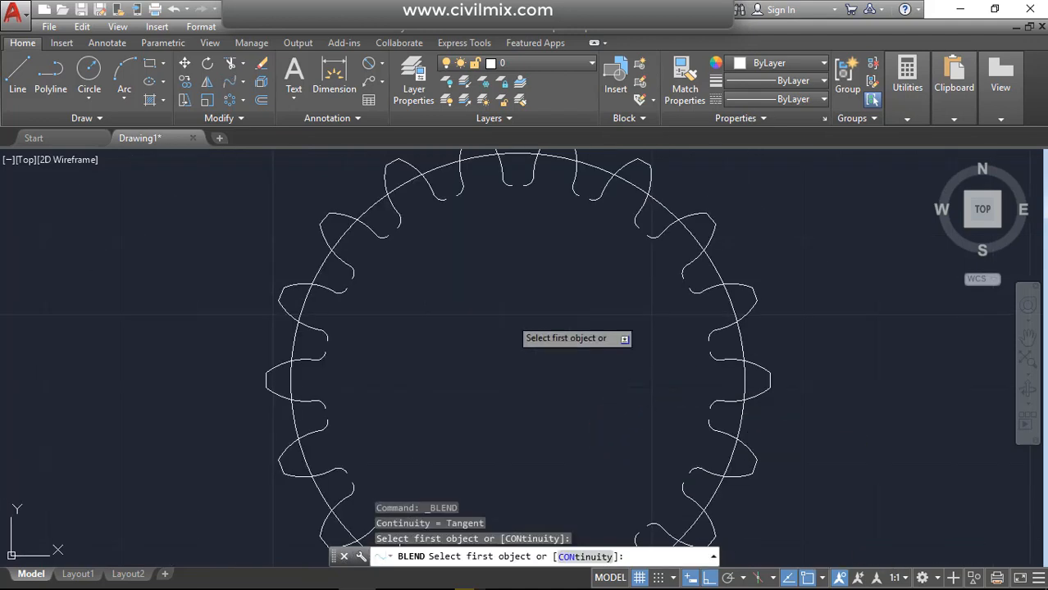
pyautogui.click(231, 82)
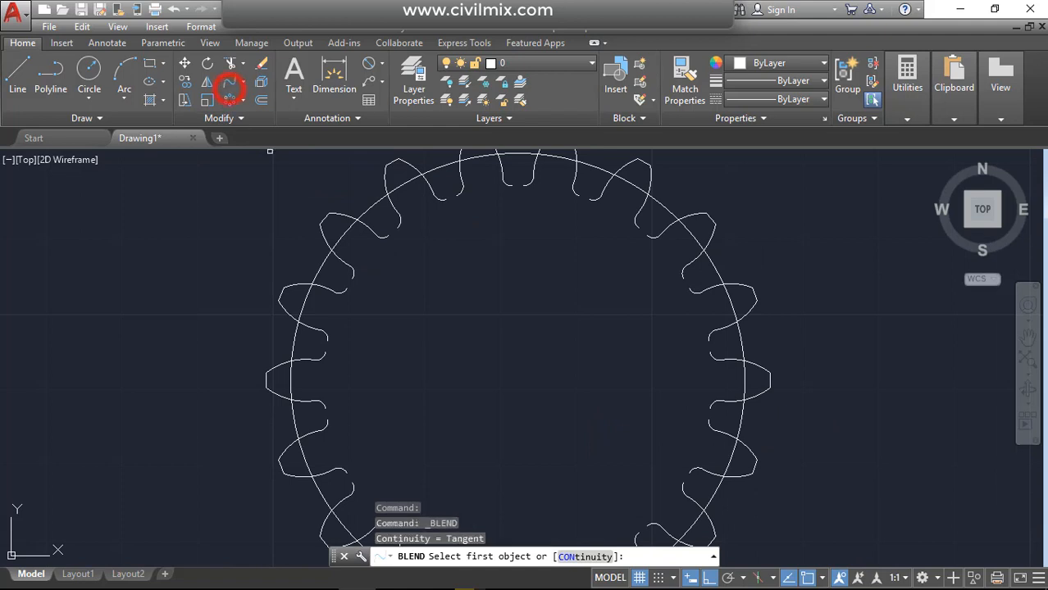
pyautogui.scroll(3, 713, 233)
pyautogui.scroll(-2, 706, 217)
pyautogui.scroll(2, 716, 231)
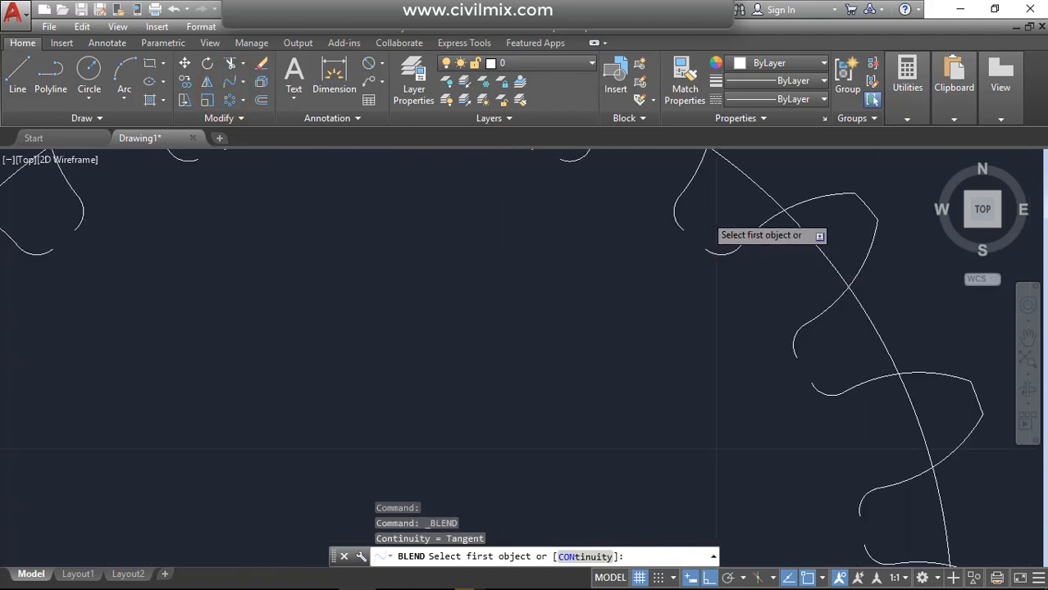
pyautogui.scroll(3, 701, 227)
pyautogui.click(637, 239)
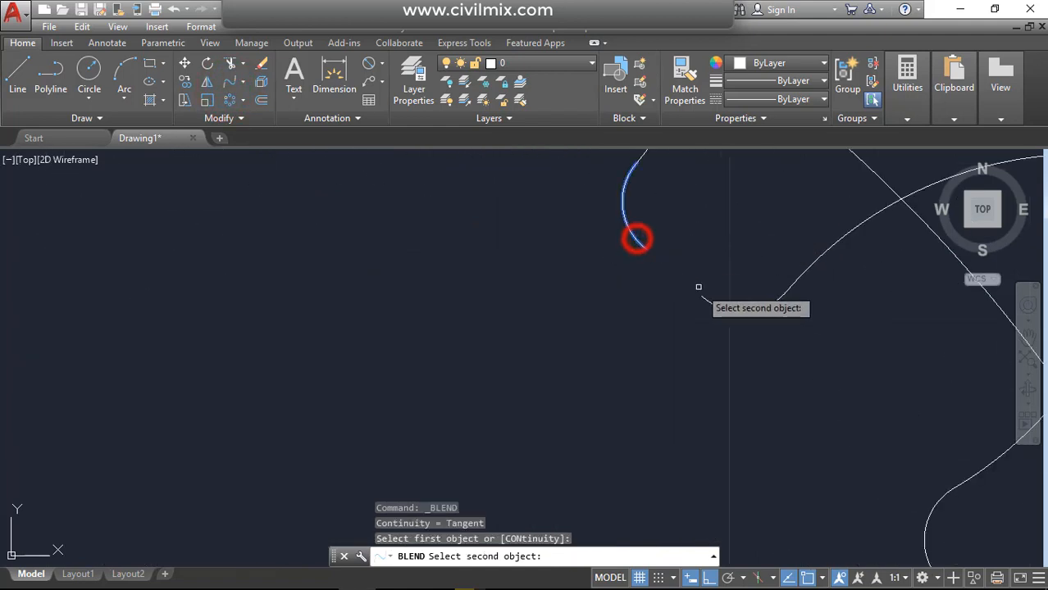
pyautogui.click(711, 304)
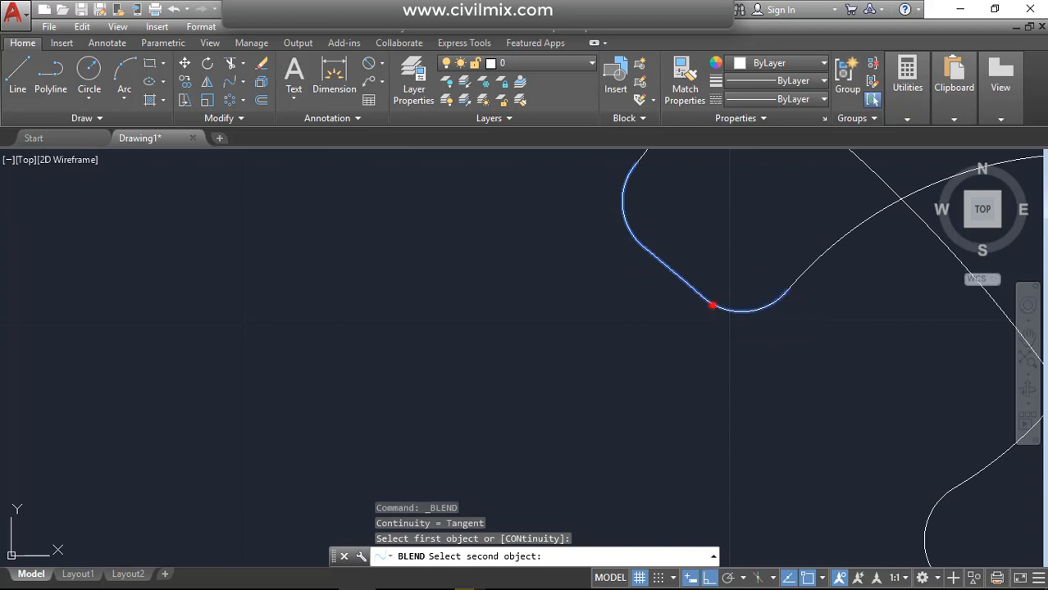
pyautogui.rightClick(604, 285)
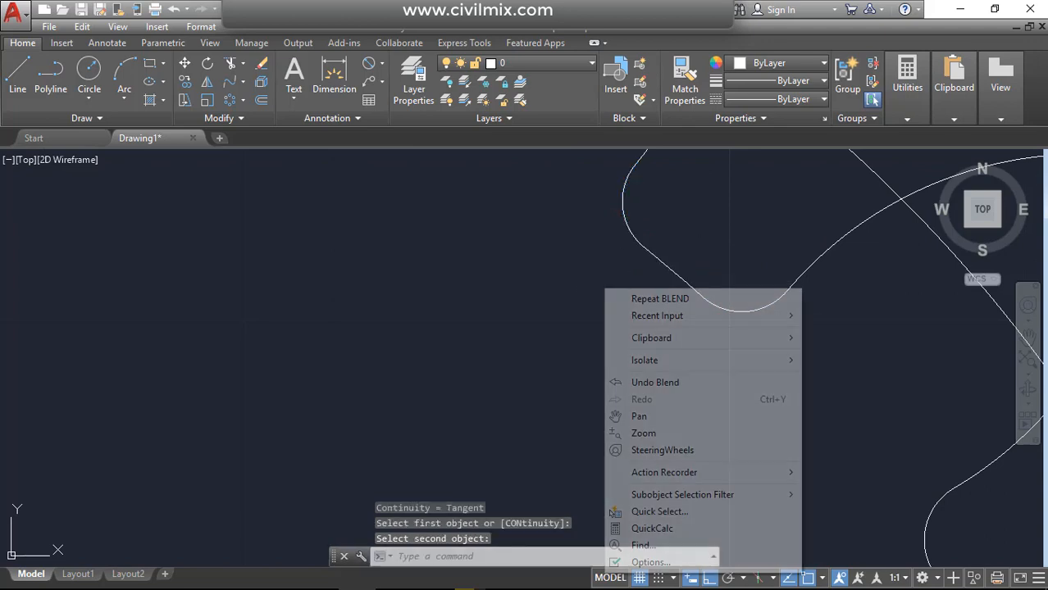
pyautogui.click(564, 283)
pyautogui.click(612, 295)
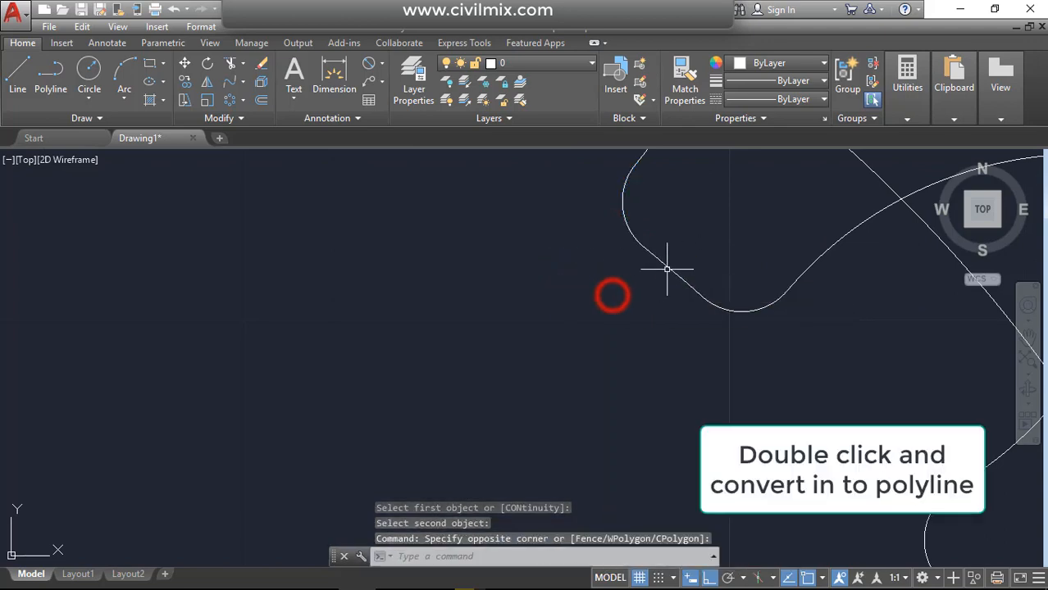
# Convert the blend spline between the two teeth to a polyline with a precision of 10.
pyautogui.click(668, 269)
pyautogui.doubleClick(670, 269)
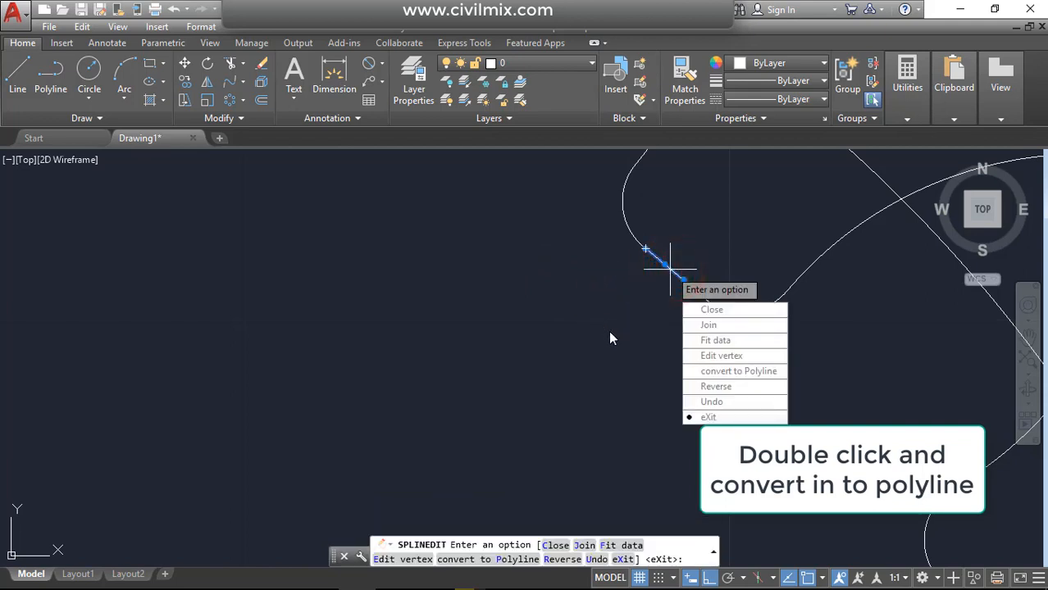
pyautogui.click(517, 560)
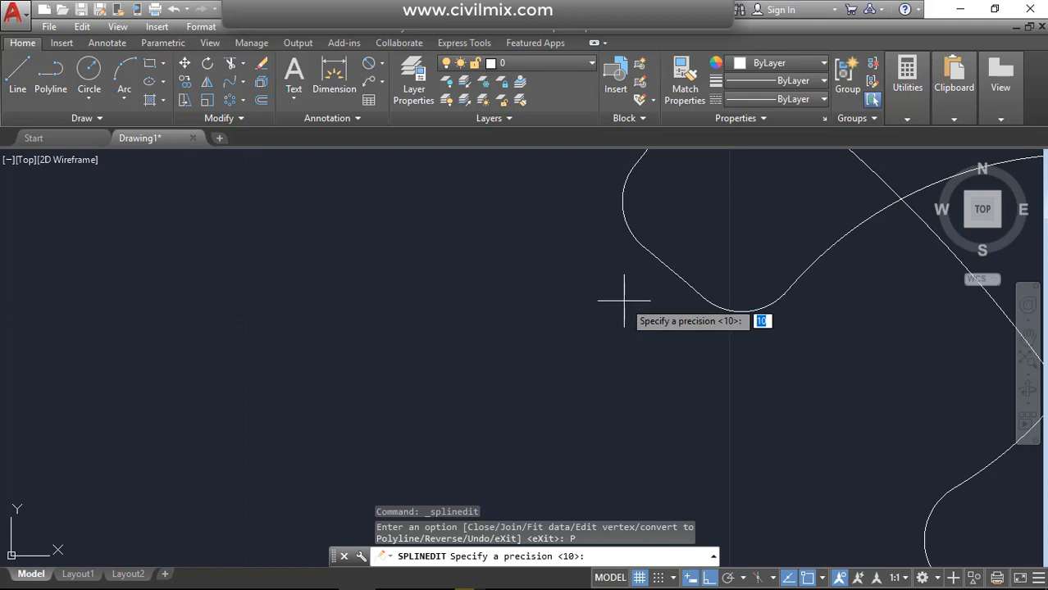
pyautogui.press('Return')
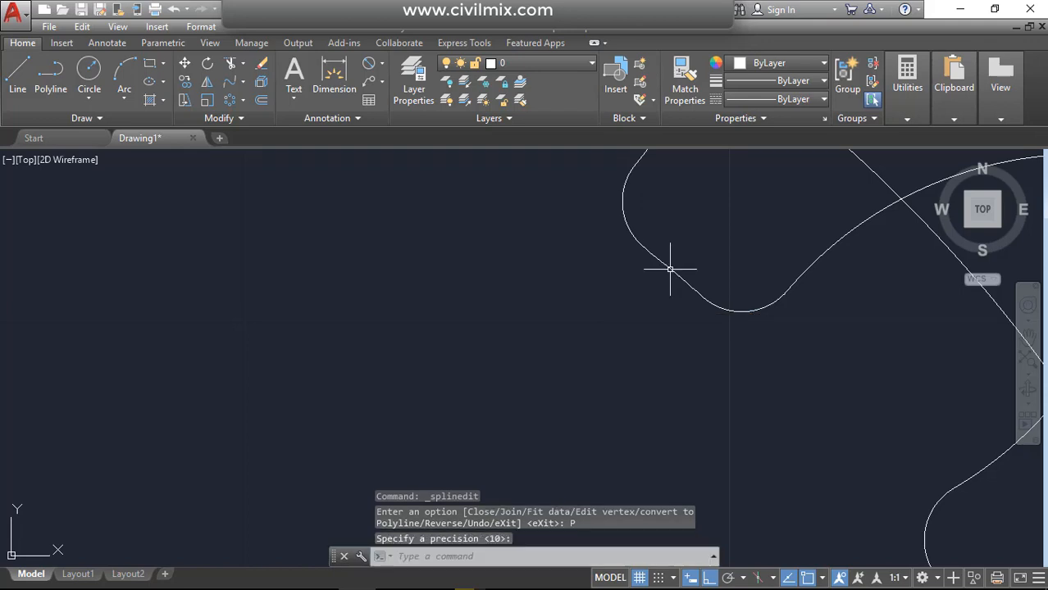
# Create a polar array of the root curve polyline joining the two upper-right teeth about the gear circle's centre.
pyautogui.click(674, 270)
pyautogui.scroll(-3, 592, 286)
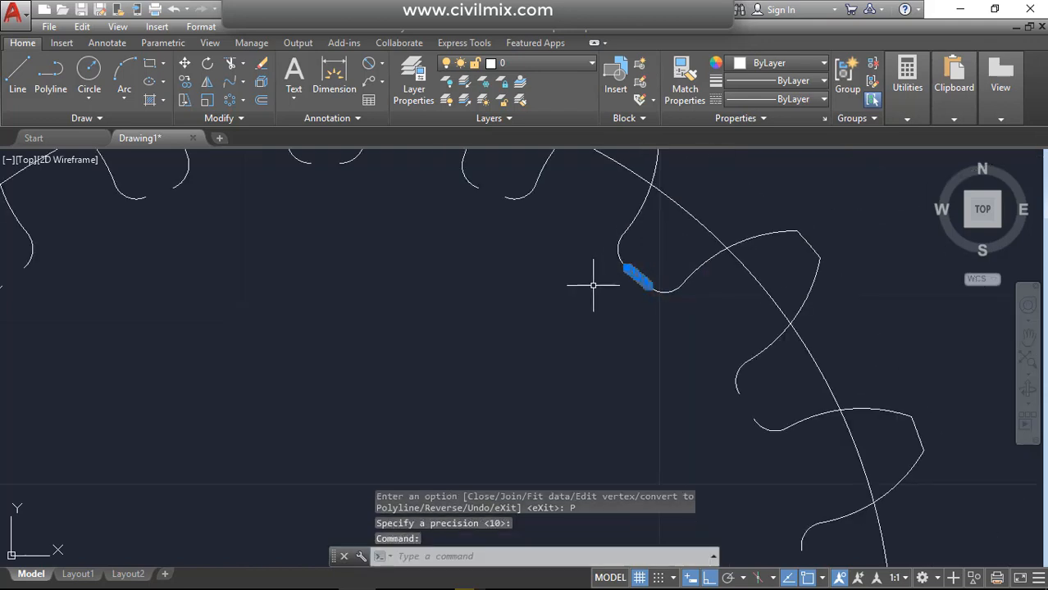
pyautogui.scroll(-2, 660, 241)
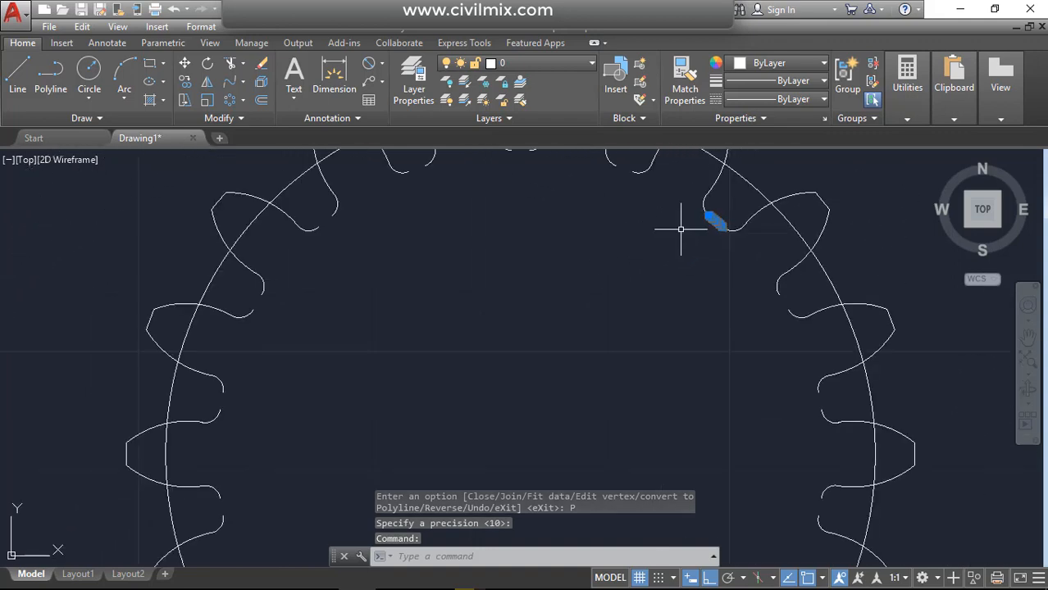
pyautogui.scroll(1, 678, 228)
pyautogui.scroll(-1, 656, 229)
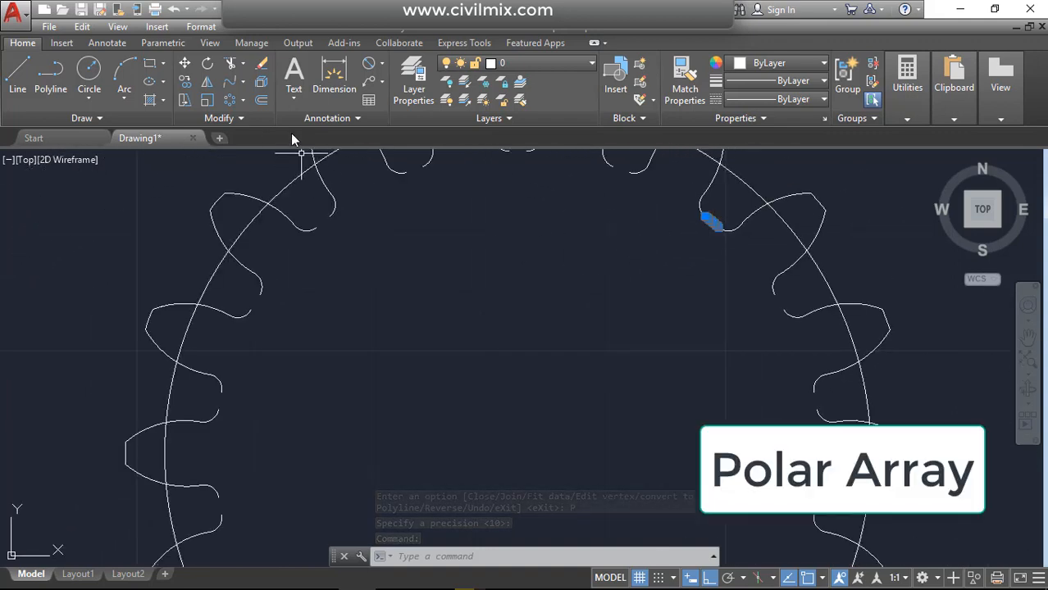
pyautogui.click(236, 99)
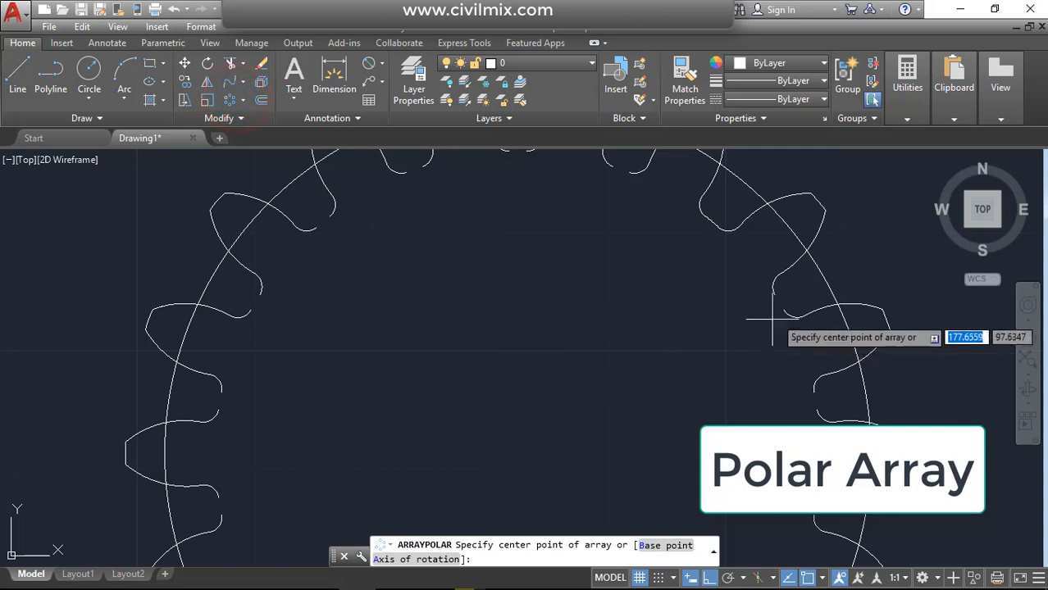
pyautogui.click(517, 452)
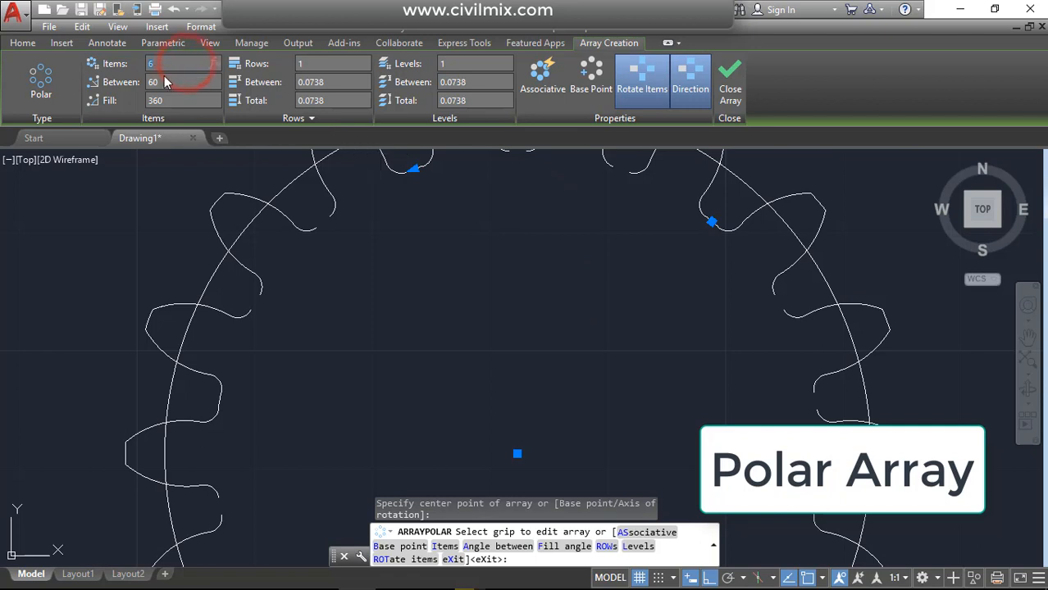
# Set the polar array of the root curve to 18 items and finish it.
pyautogui.write('18')
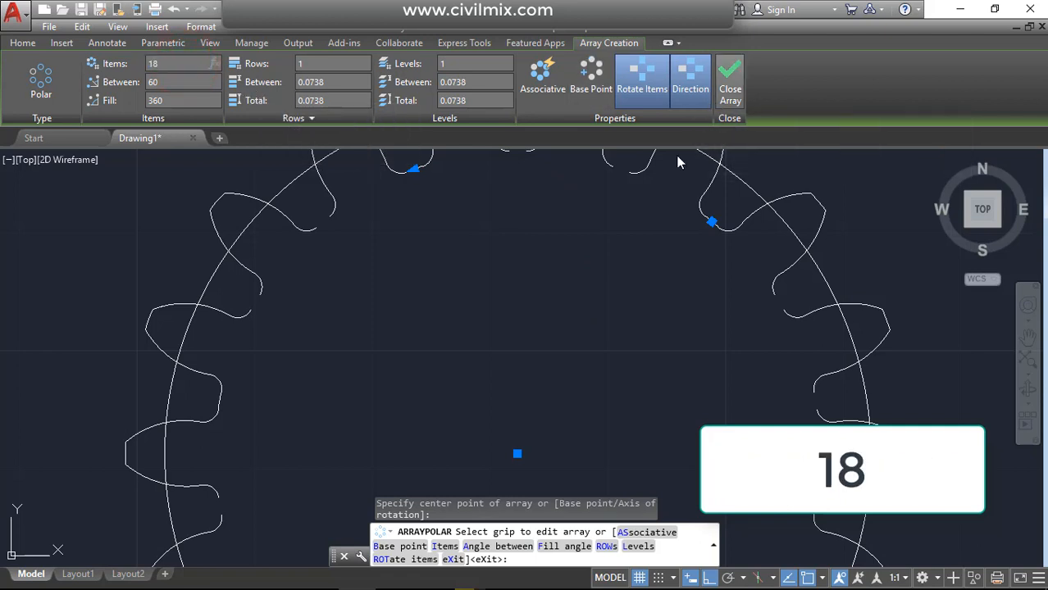
pyautogui.press('Return')
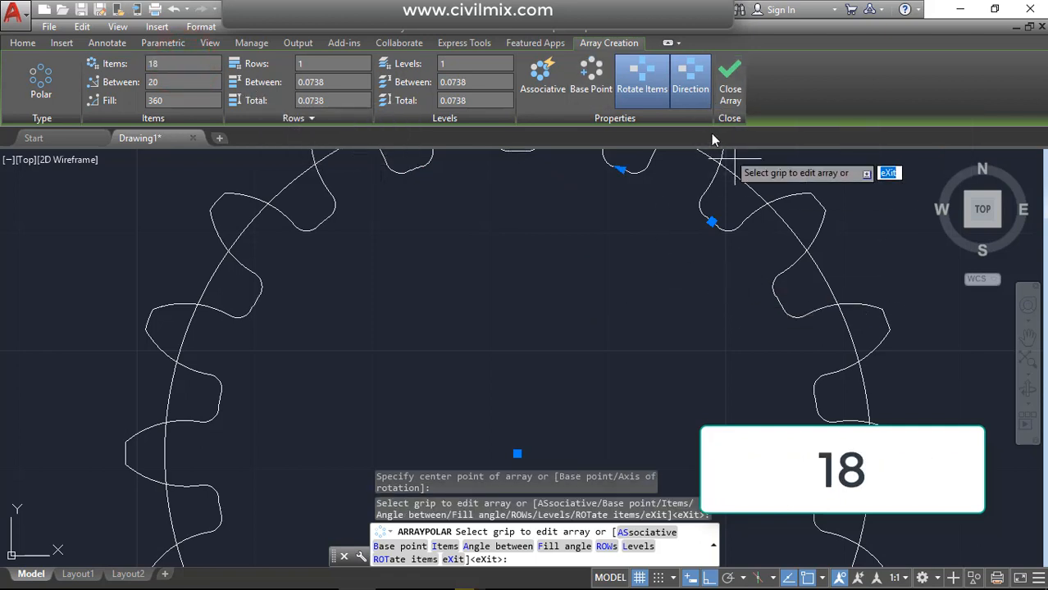
pyautogui.click(722, 98)
pyautogui.scroll(5, 759, 322)
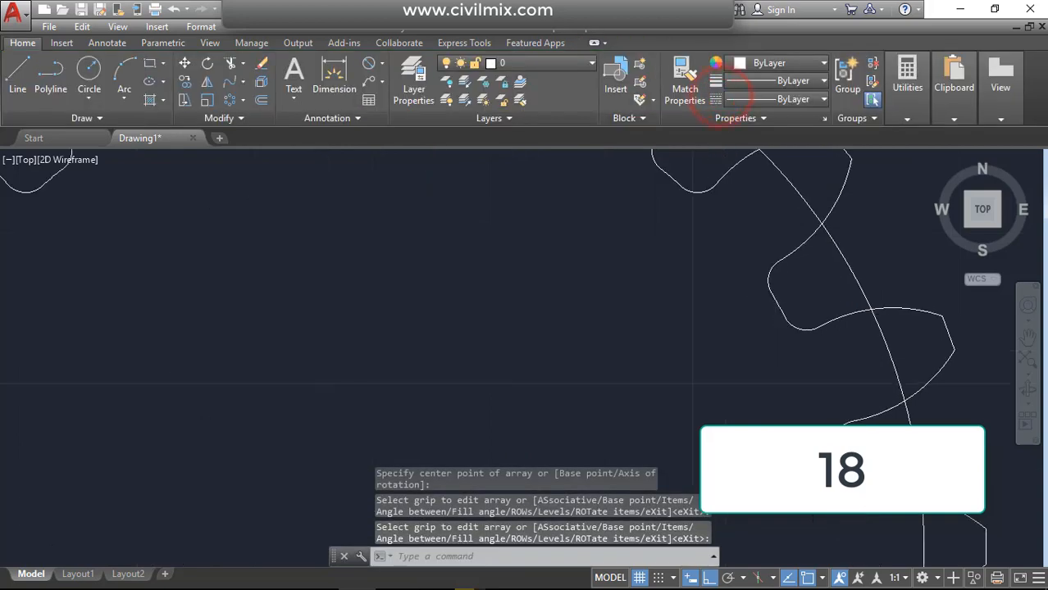
pyautogui.scroll(-6, 759, 323)
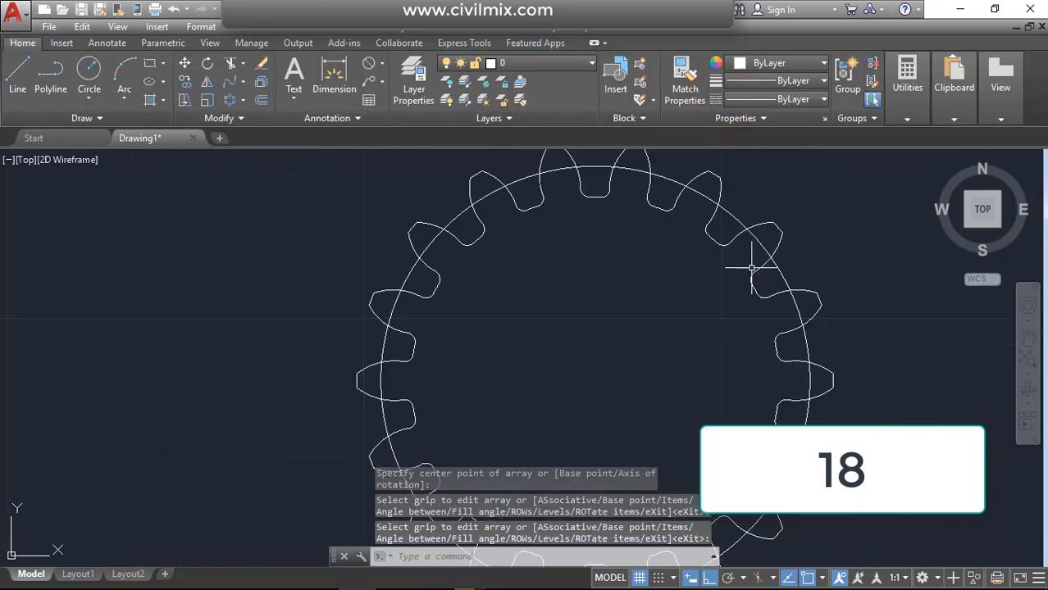
pyautogui.moveTo(679, 340); pyautogui.dragTo(633, 334, button='middle')
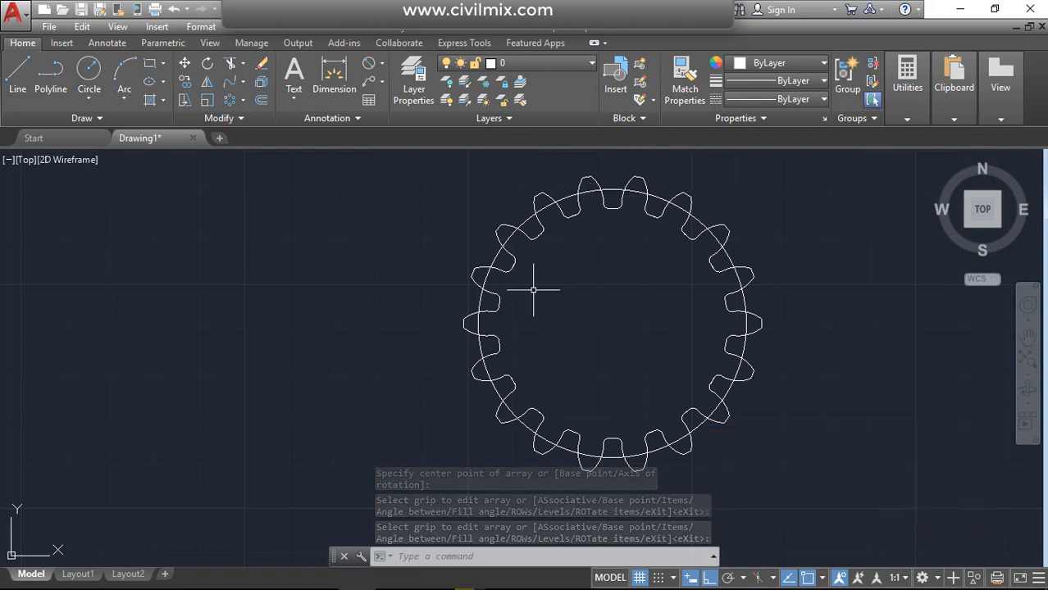
# Draw a circle of radius 0.25 at the gear's centre.
pyautogui.scroll(2, 600, 332)
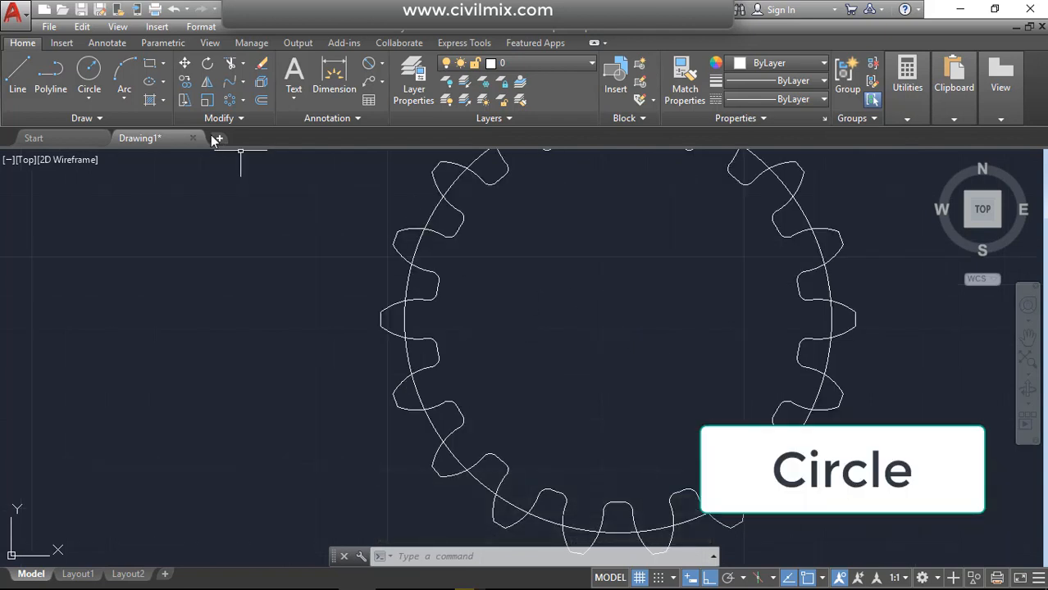
pyautogui.click(89, 70)
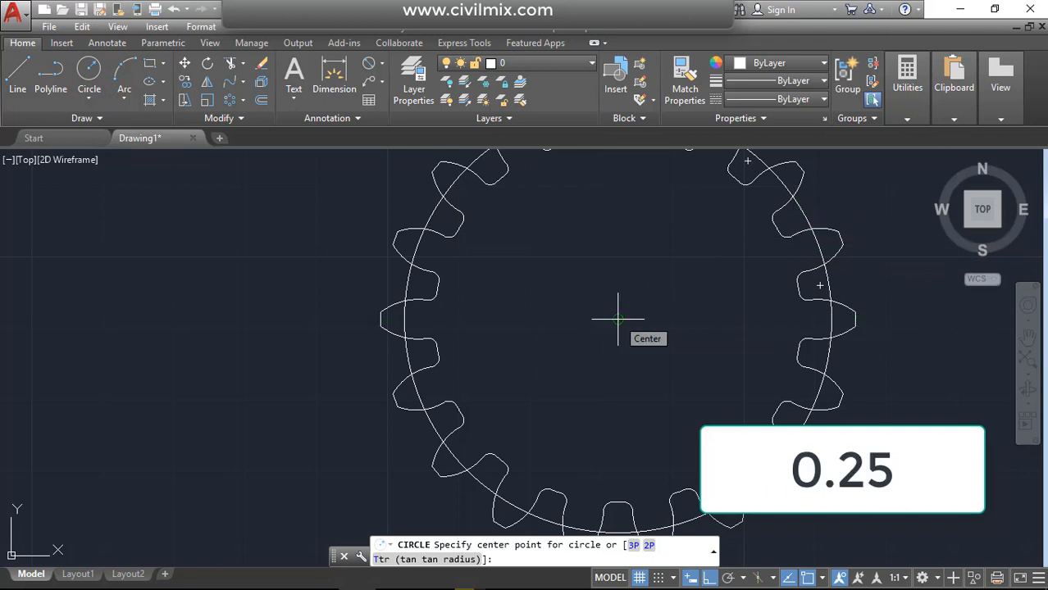
pyautogui.click(618, 319)
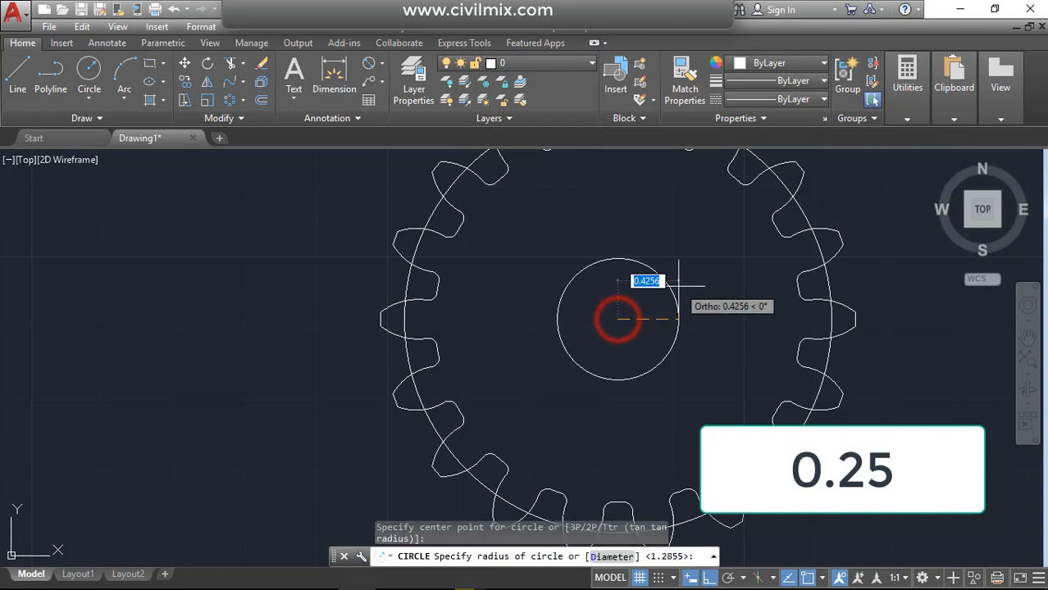
pyautogui.write('0')
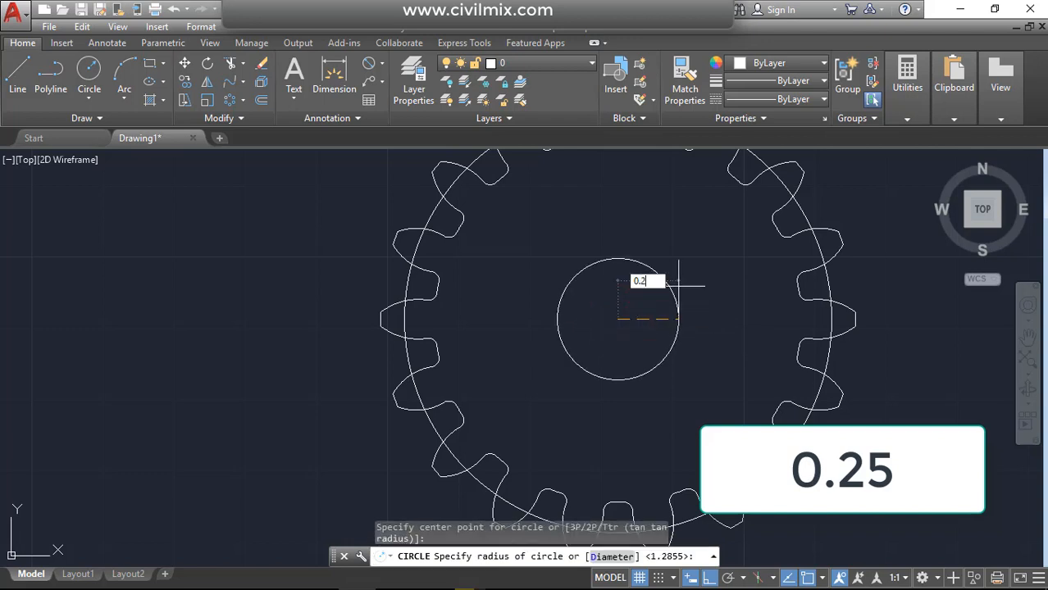
pyautogui.press('Return')
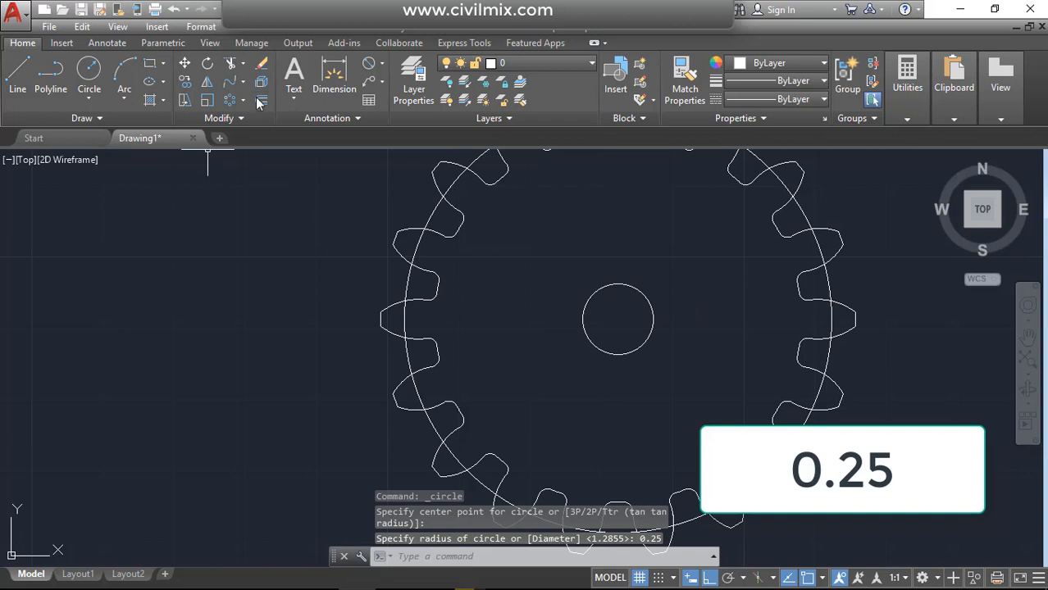
# Draw a concentric circle of radius 0.5 at the gear's centre.
pyautogui.rightClick(656, 266)
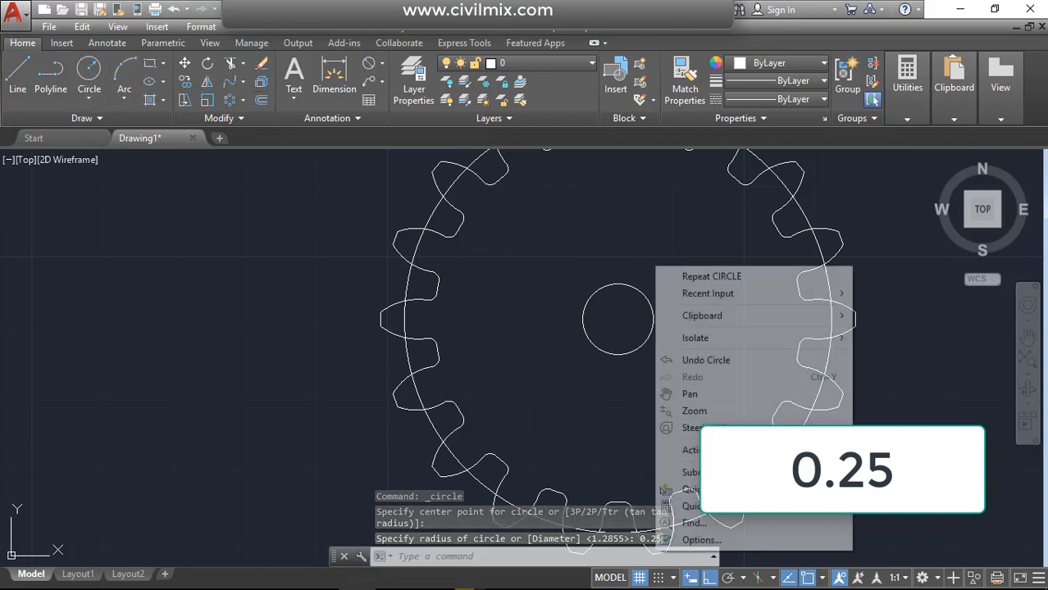
pyautogui.click(680, 277)
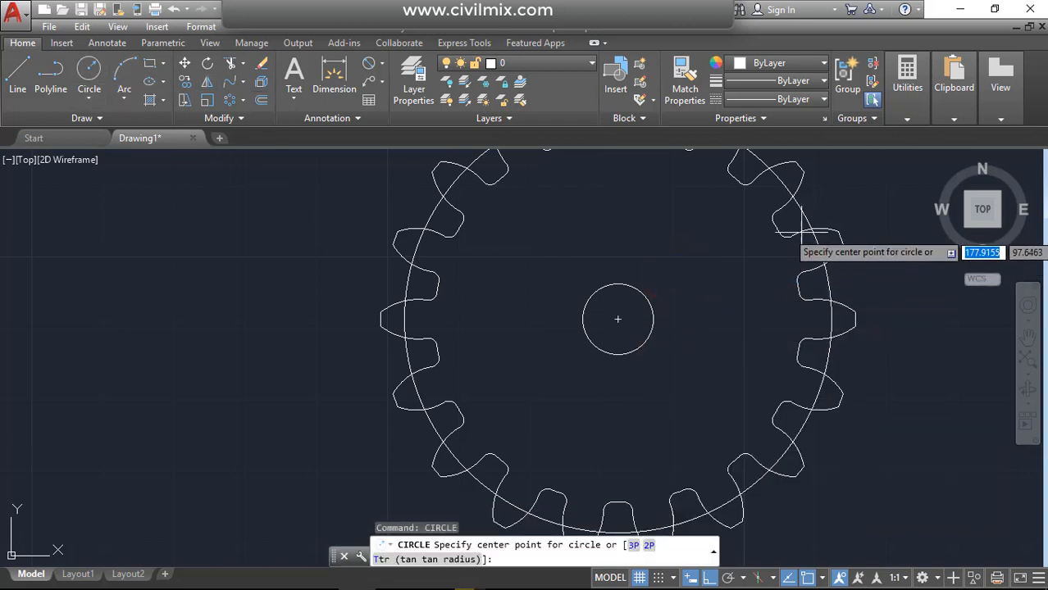
pyautogui.click(623, 319)
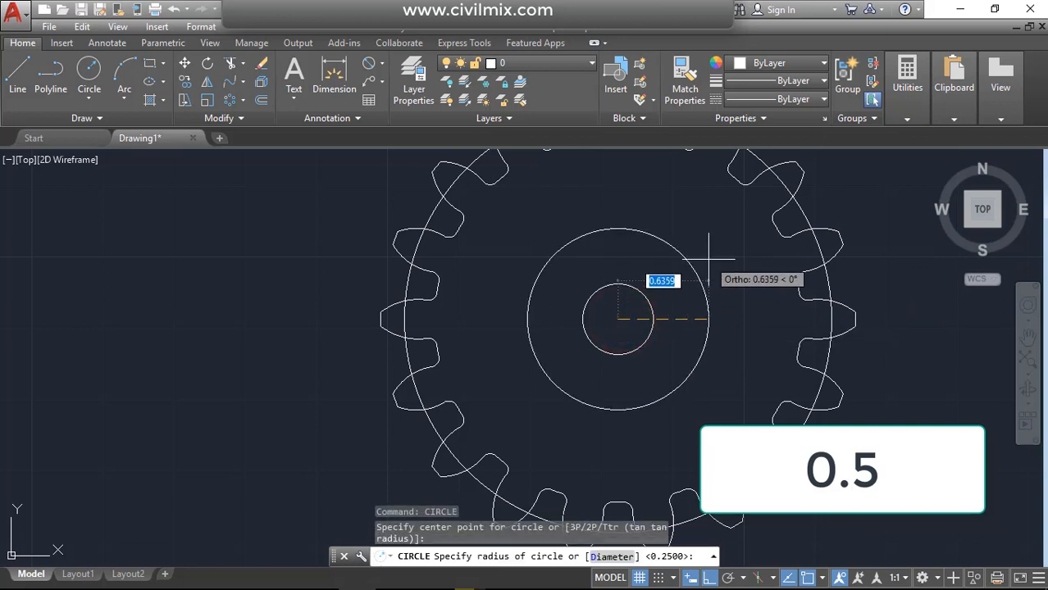
pyautogui.write('0.5')
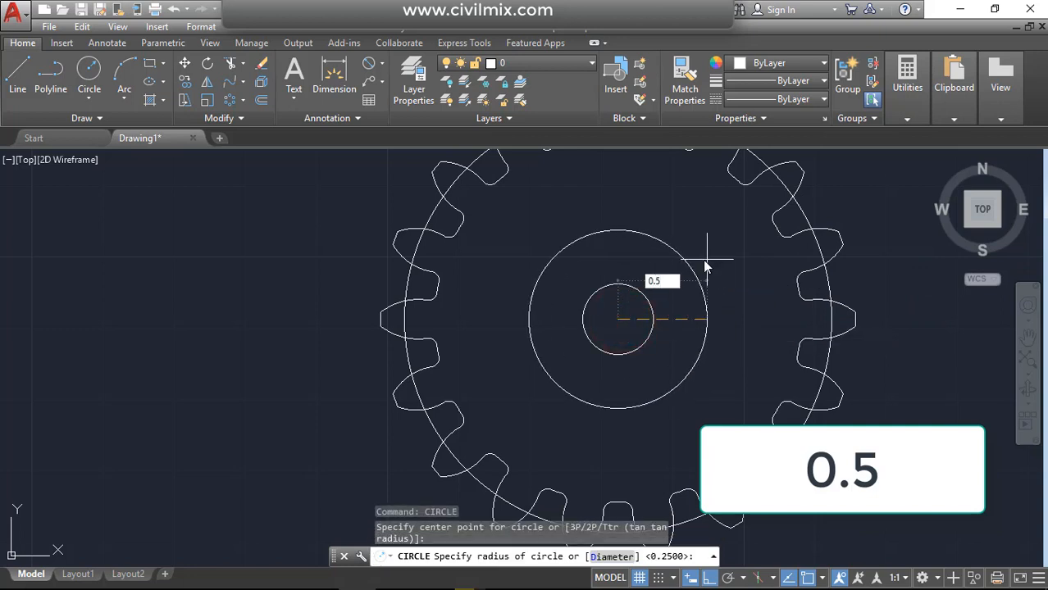
pyautogui.press('Return')
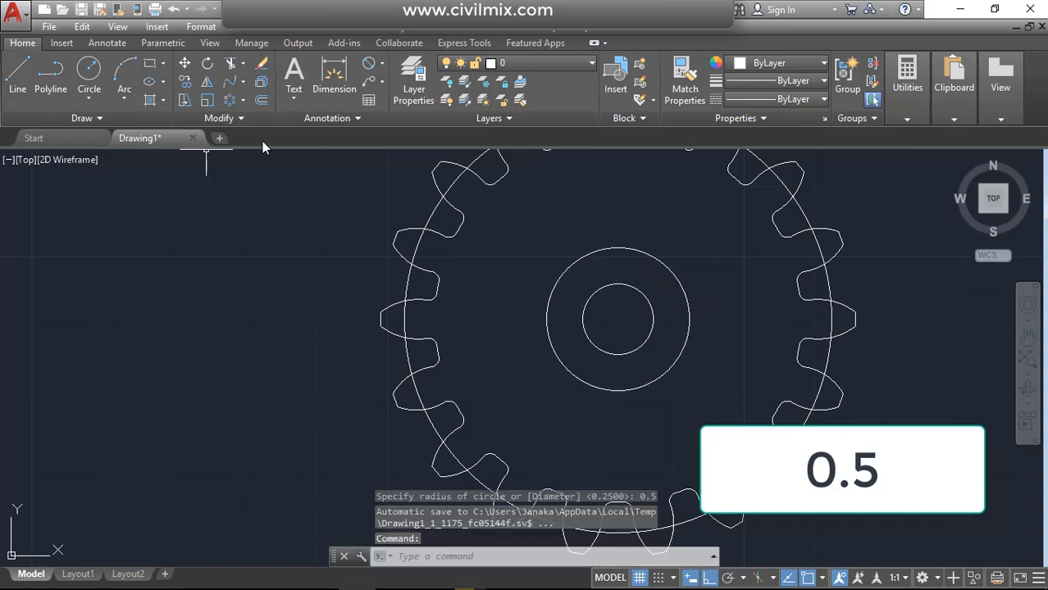
# Draw a concentric circle of radius 1 at the gear's centre.
pyautogui.rightClick(689, 234)
pyautogui.click(697, 242)
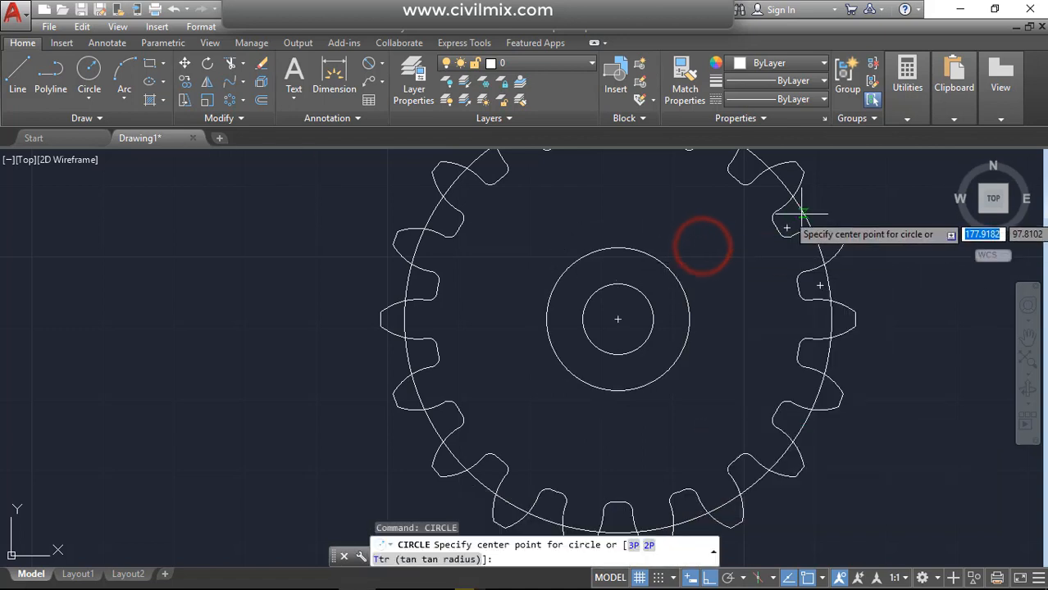
pyautogui.click(617, 319)
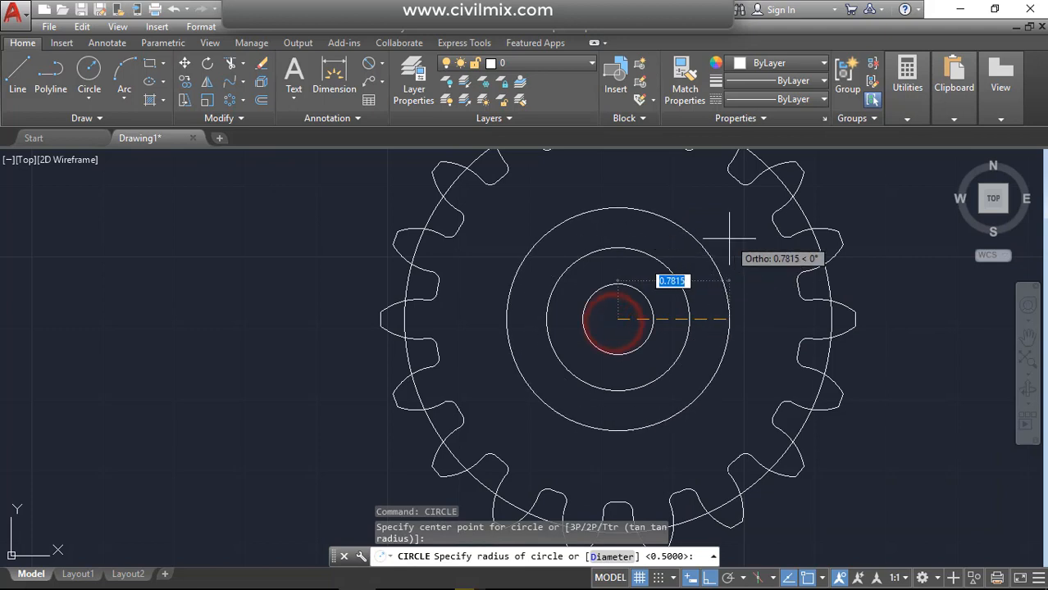
pyautogui.write('1')
pyautogui.press('Return')
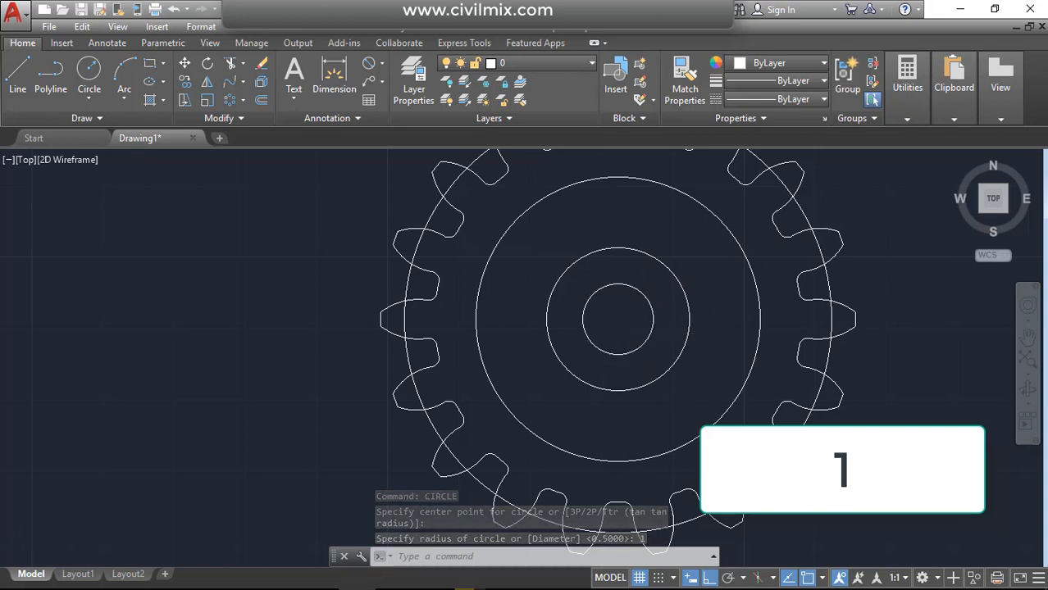
# Draw a rectangle 0.12 wide and 0.06 high in the empty space to the right of the gear.
pyautogui.scroll(-2, 702, 341)
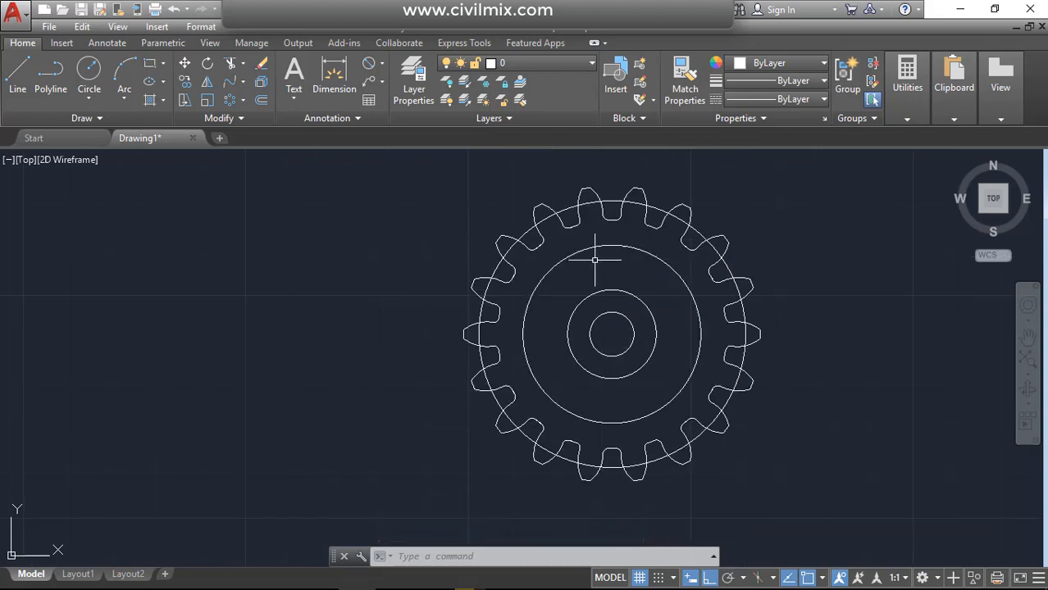
pyautogui.scroll(5, 596, 301)
pyautogui.moveTo(596, 302); pyautogui.dragTo(291, 353, button='middle')
pyautogui.scroll(-2, 288, 348)
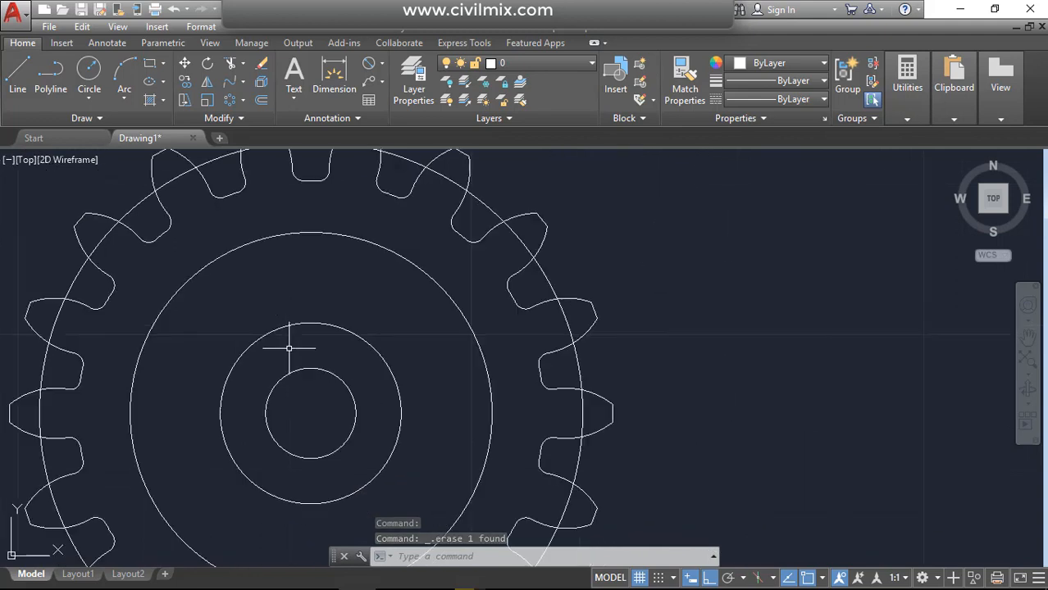
pyautogui.click(150, 64)
pyautogui.click(661, 304)
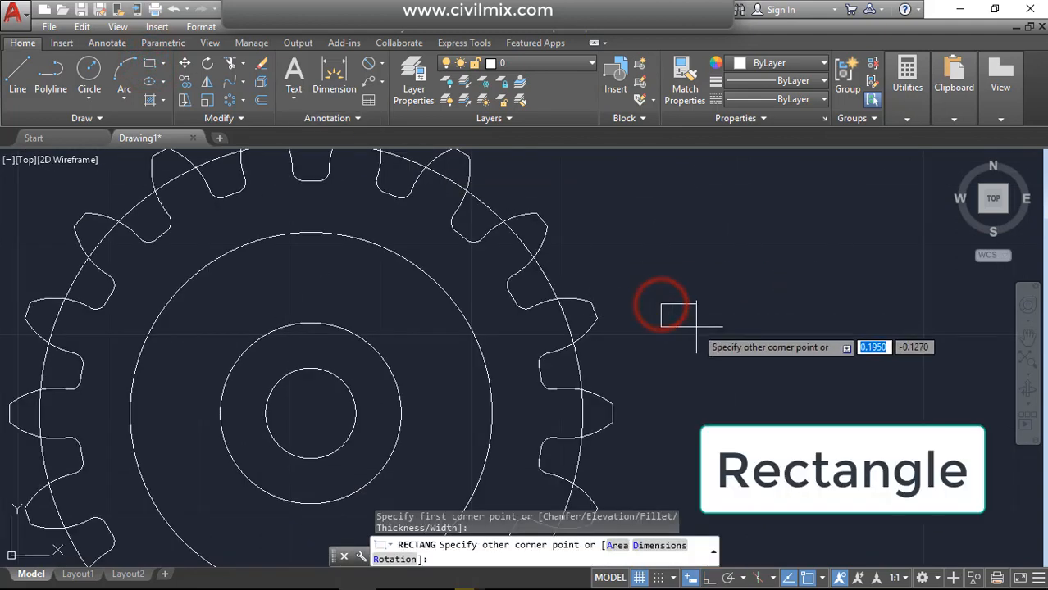
pyautogui.write('@')
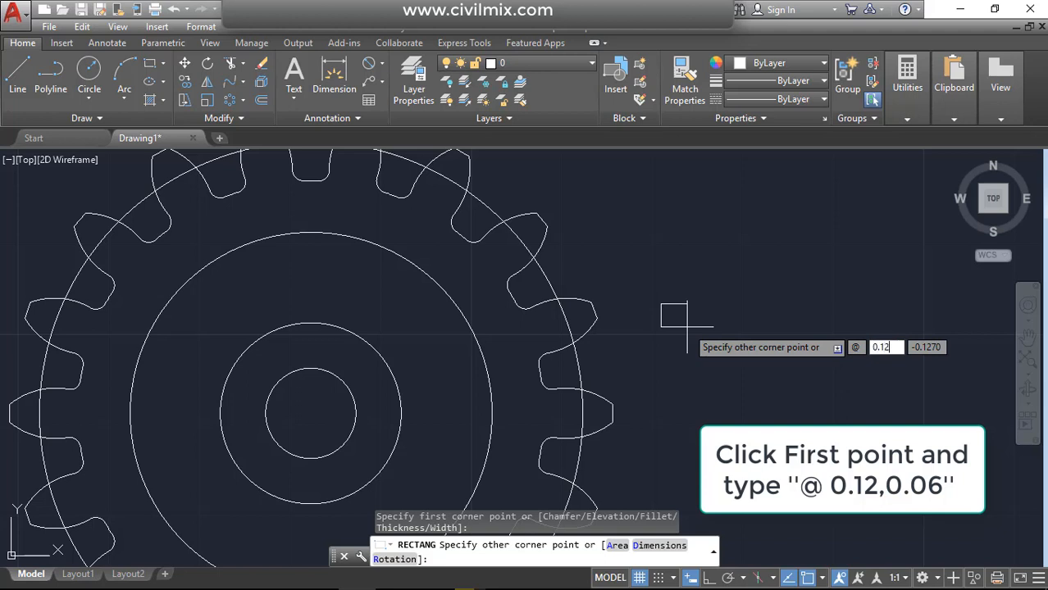
pyautogui.write('0.12,')
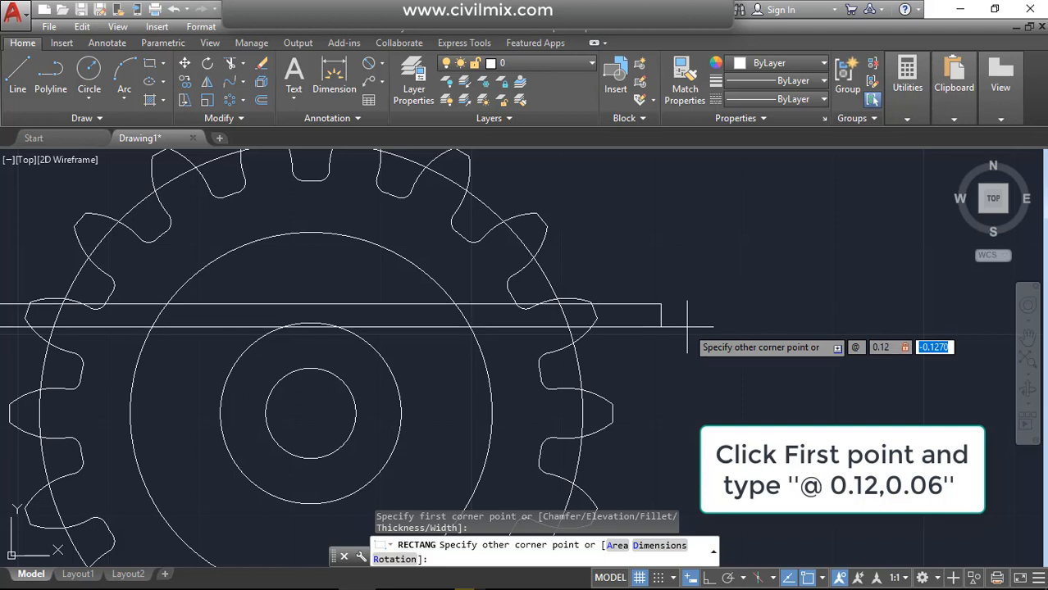
pyautogui.press('Return')
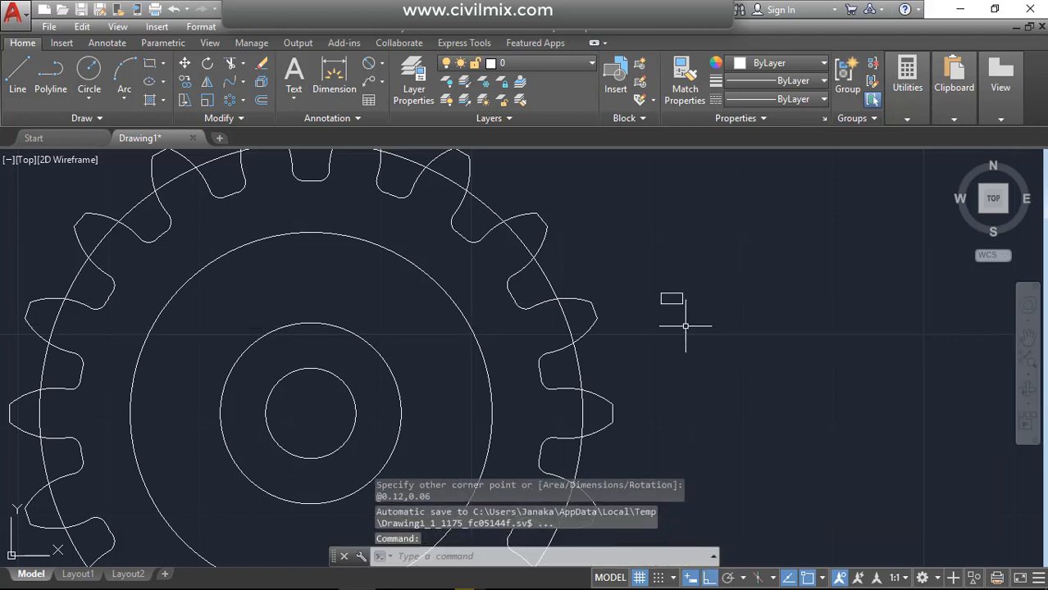
# Move the small rectangle by its bottom edge's midpoint onto the top quadrant of the innermost circle.
pyautogui.scroll(2, 635, 303)
pyautogui.click(650, 275)
pyautogui.click(718, 319)
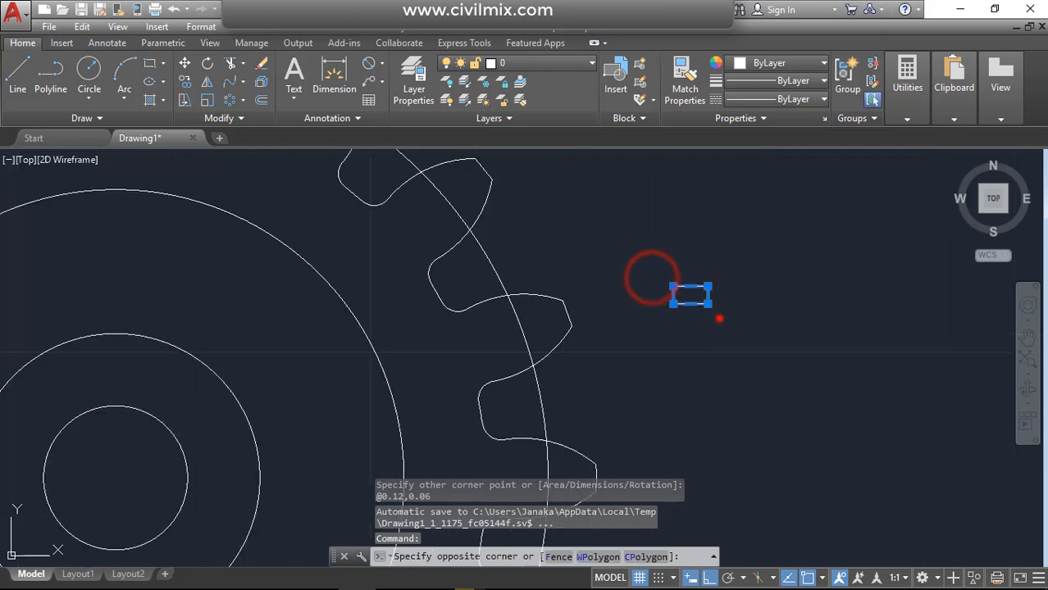
pyautogui.click(184, 66)
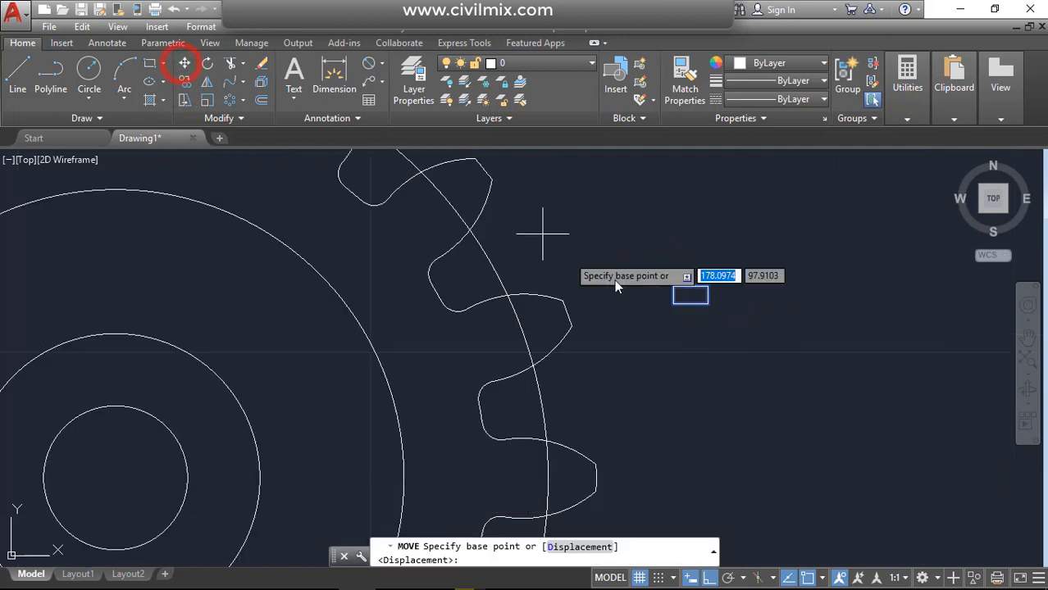
pyautogui.click(689, 300)
pyautogui.scroll(3, 117, 410)
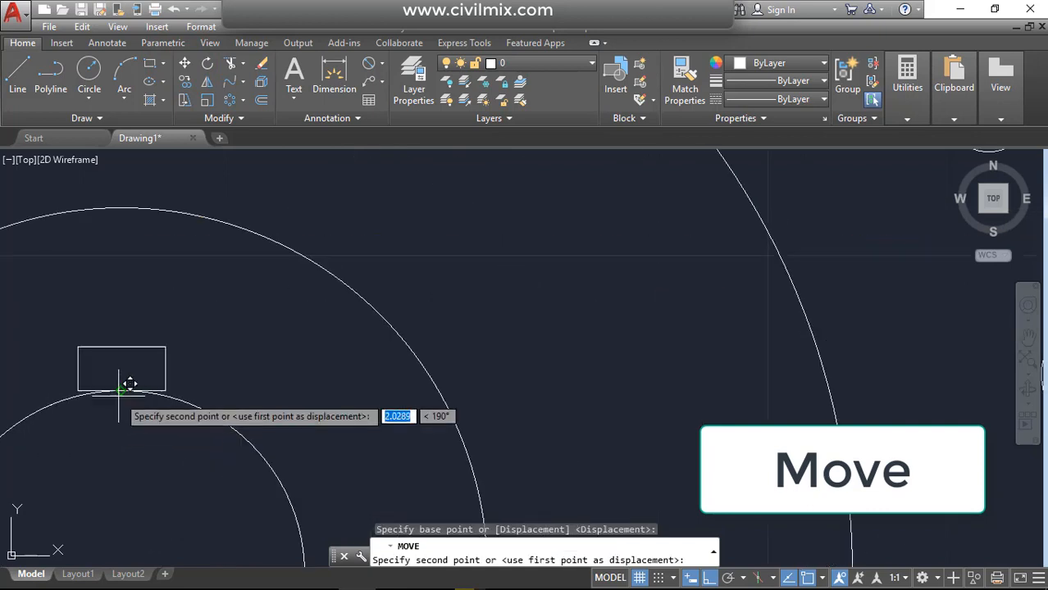
pyautogui.click(121, 391)
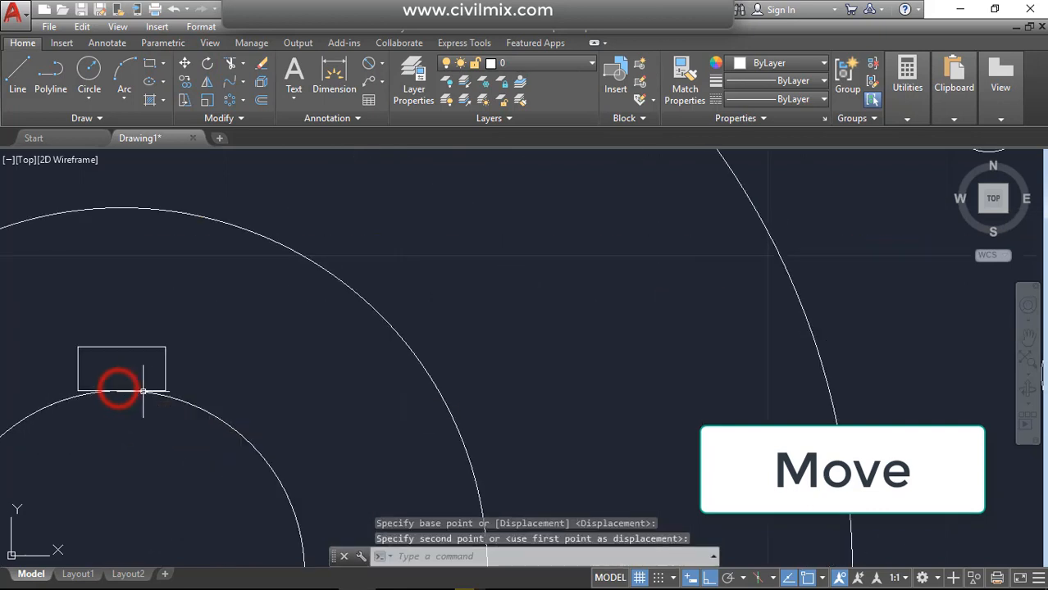
# Move the small rectangle straight down by its lower-left corner until that corner lies on the innermost circle.
pyautogui.scroll(2, 110, 420)
pyautogui.moveTo(110, 420); pyautogui.dragTo(337, 410, button='middle')
pyautogui.scroll(4, 305, 384)
pyautogui.click(234, 322)
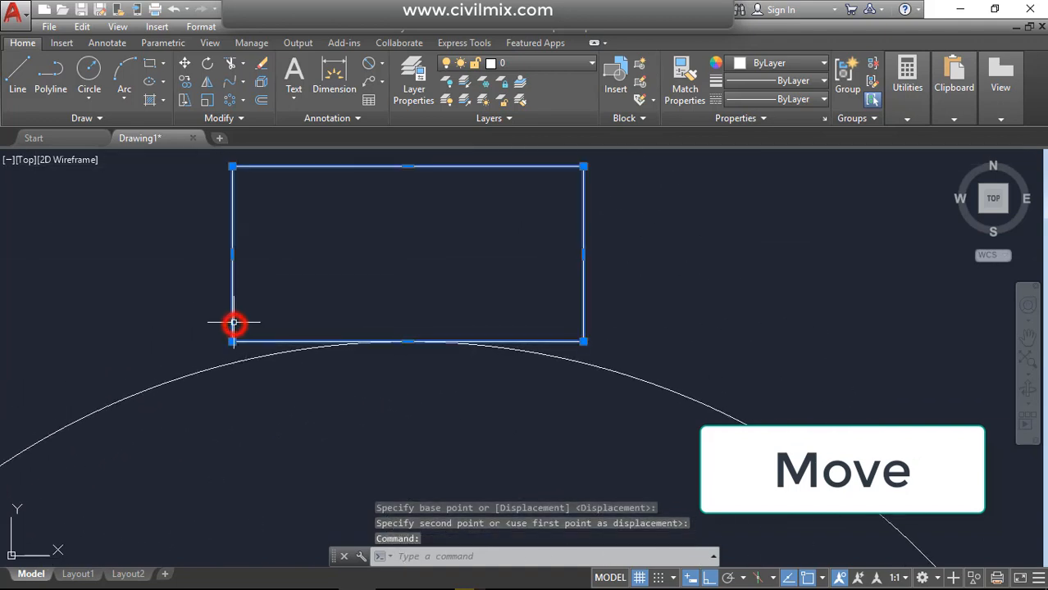
pyautogui.click(182, 71)
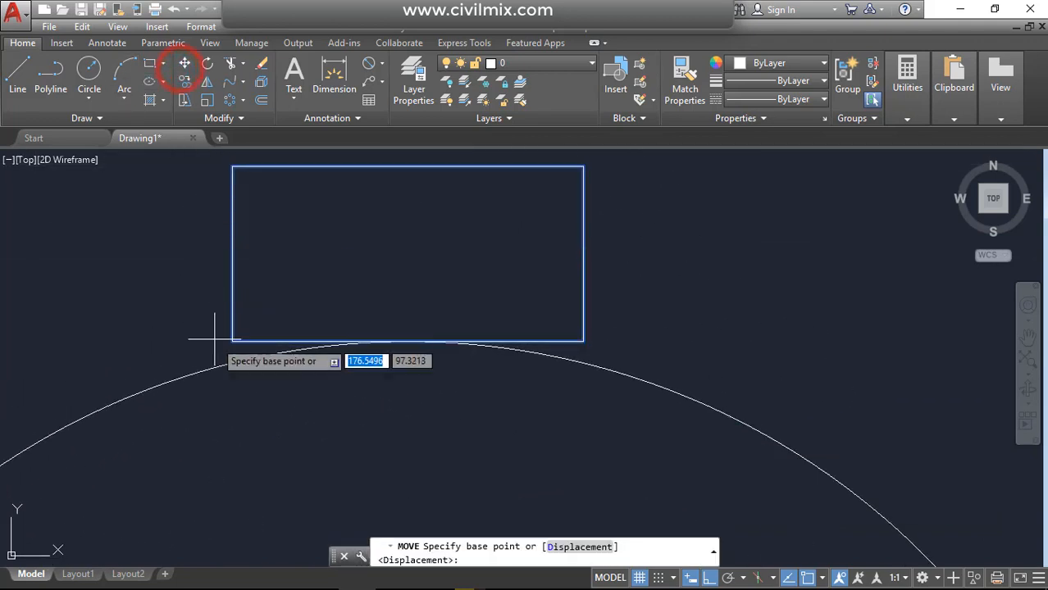
pyautogui.click(233, 341)
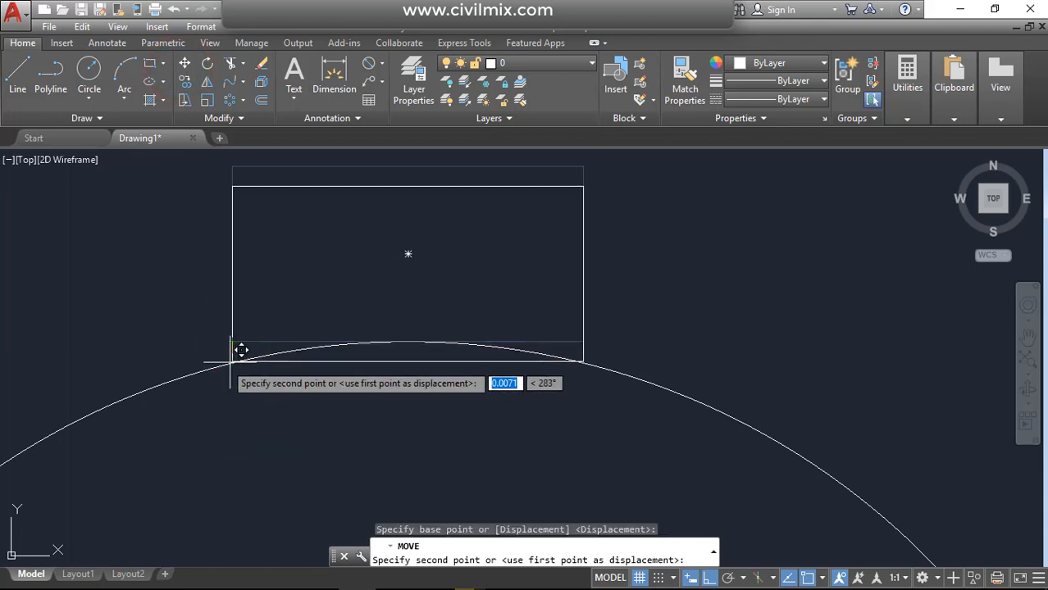
pyautogui.scroll(5, 237, 353)
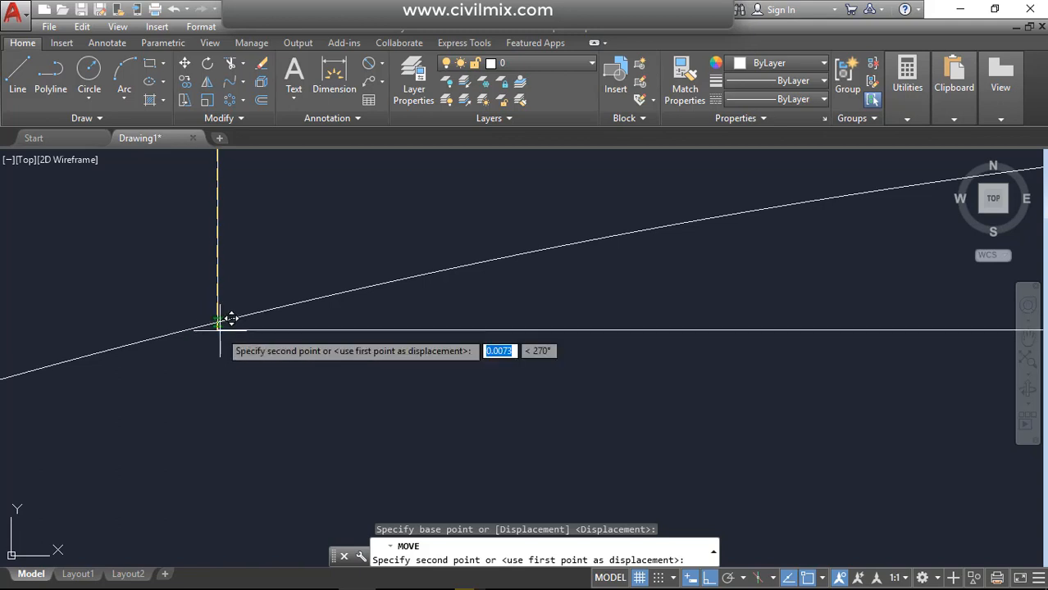
pyautogui.click(218, 327)
pyautogui.scroll(-1, 292, 388)
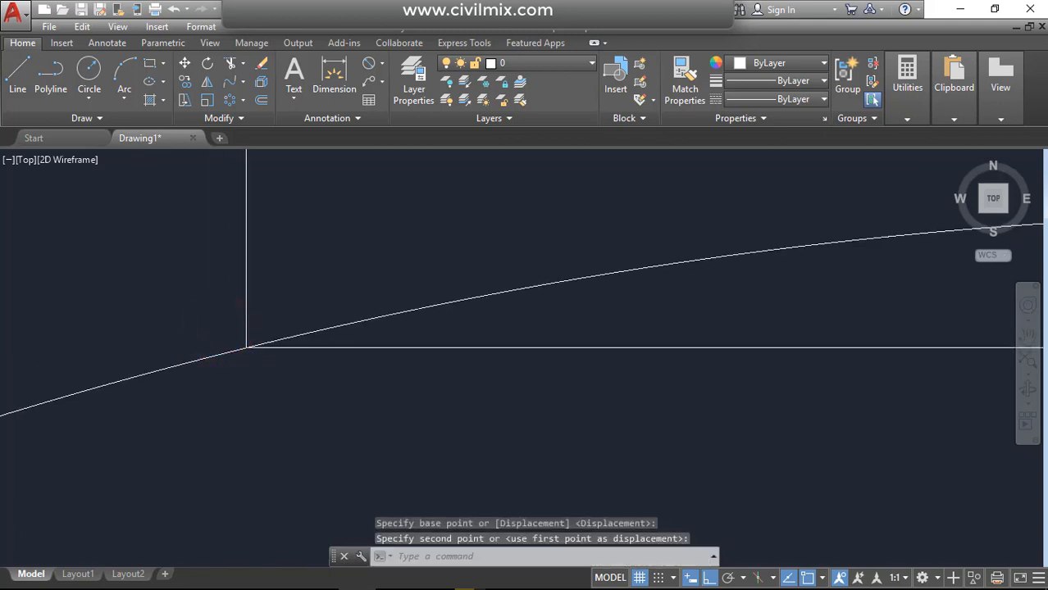
pyautogui.scroll(-2, 182, 355)
pyautogui.scroll(4, 340, 411)
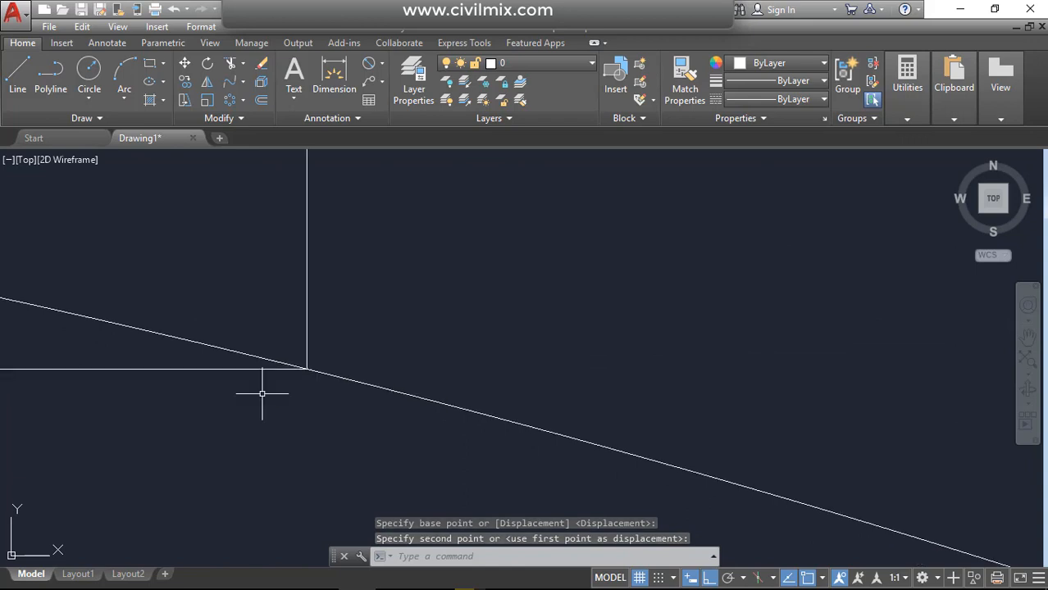
pyautogui.scroll(-3, 504, 359)
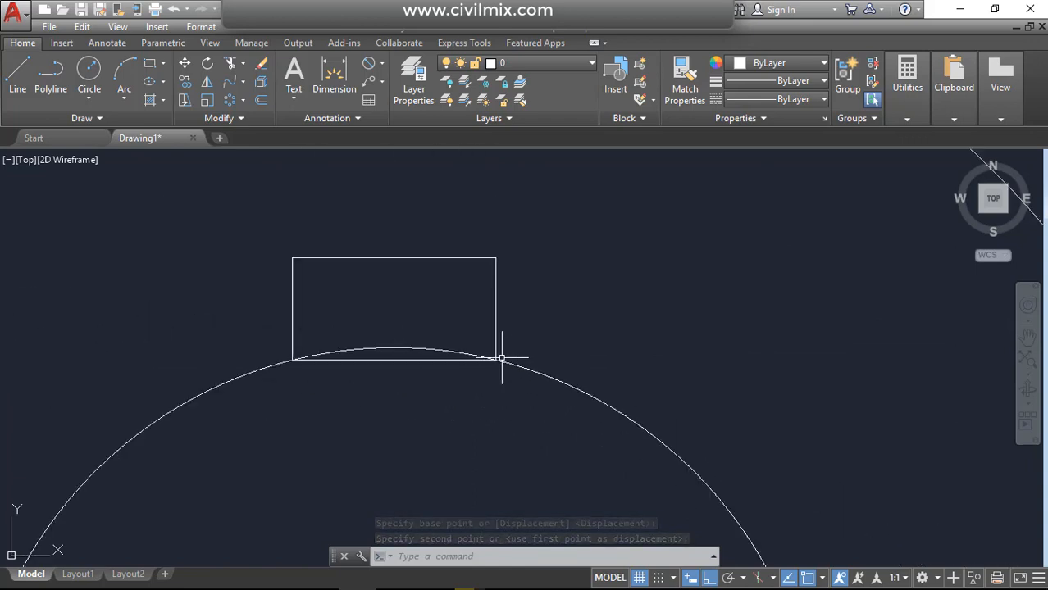
# Trim the rectangle's bottom edge and the innermost circle's arc between its sides to open the keyway into the bore.
pyautogui.moveTo(387, 409); pyautogui.dragTo(412, 358, button='middle')
pyautogui.scroll(-3, 412, 357)
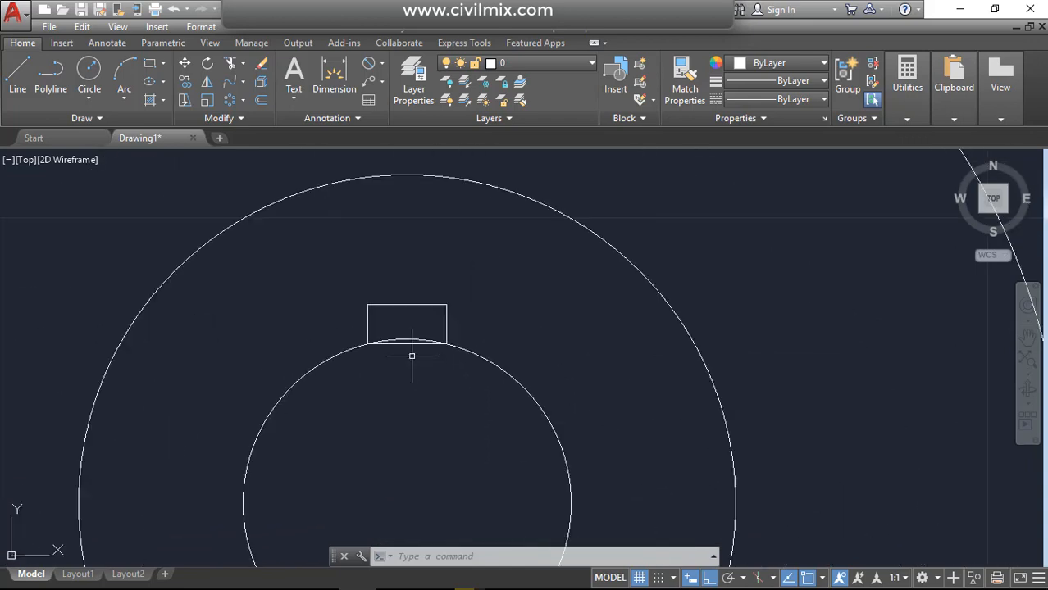
pyautogui.click(231, 65)
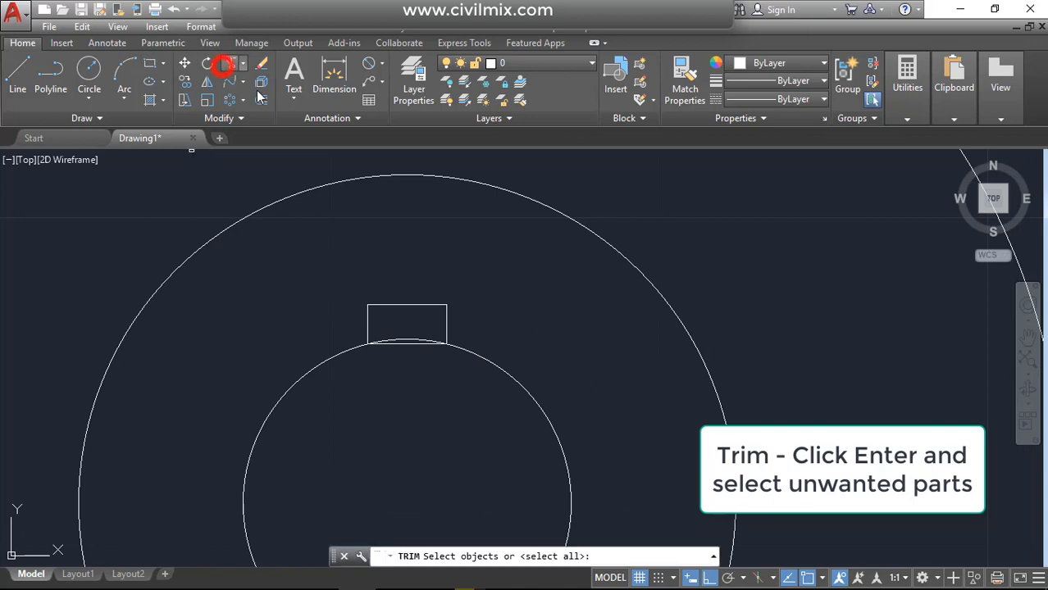
pyautogui.press('Return')
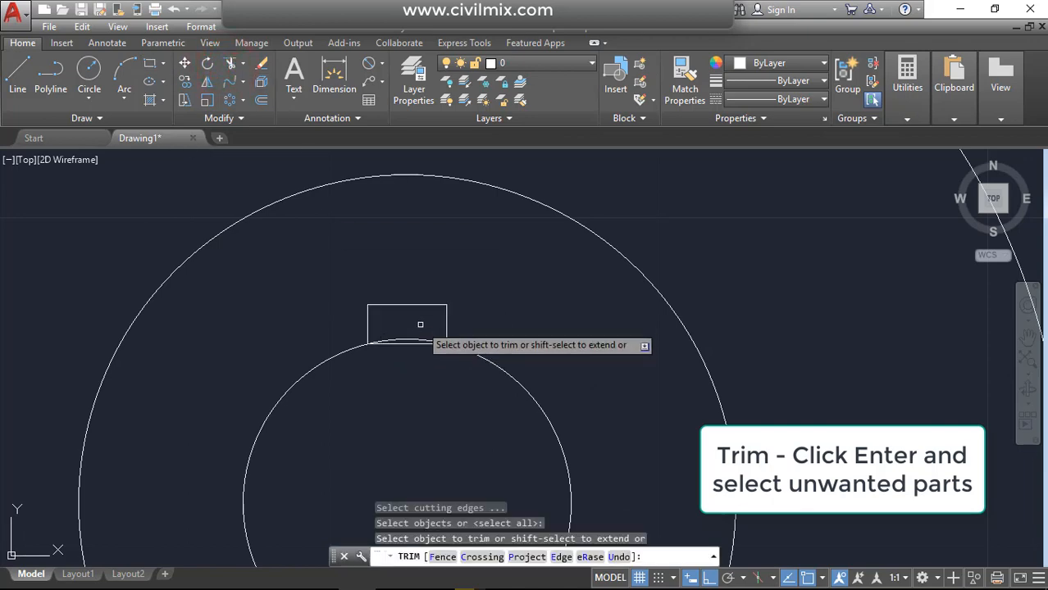
pyautogui.click(423, 318)
pyautogui.click(396, 364)
pyautogui.scroll(-2, 496, 260)
pyautogui.scroll(-5, 495, 261)
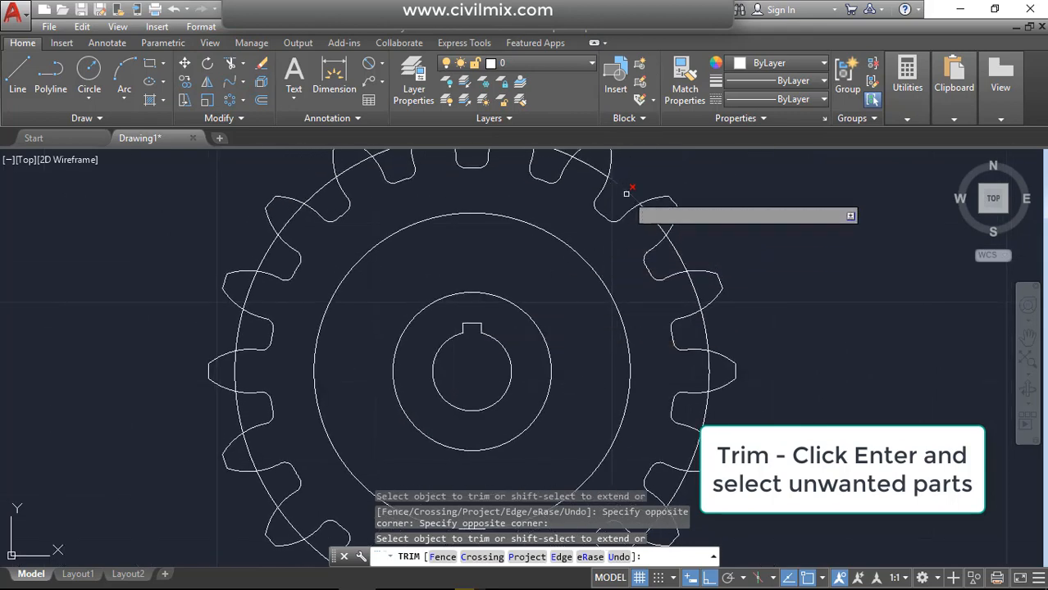
pyautogui.press('Escape')
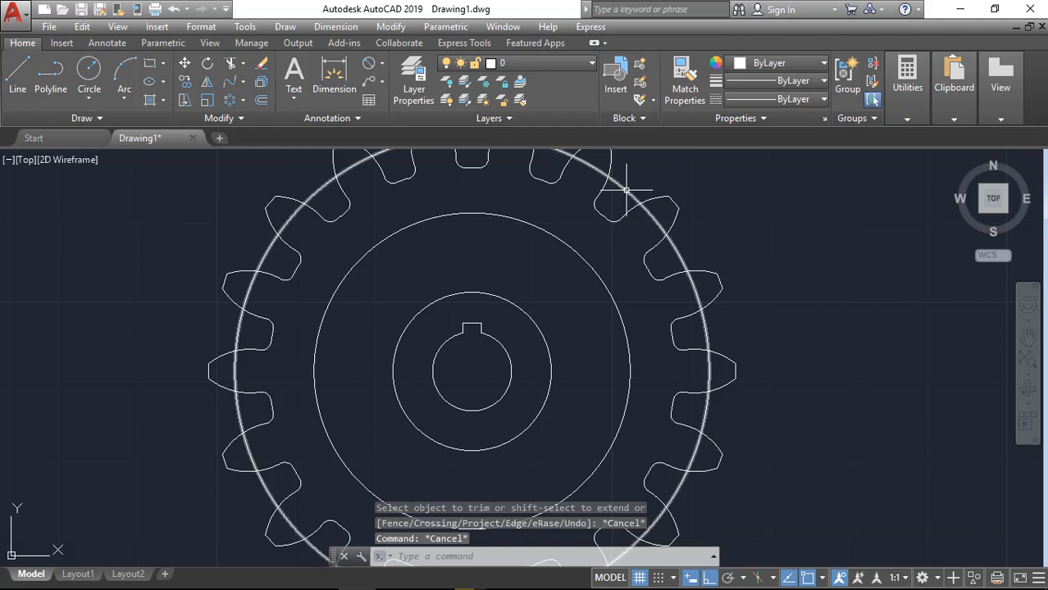
# Delete the large construction circle that passes through the gear teeth.
pyautogui.click(626, 190)
pyautogui.press('Delete')
pyautogui.scroll(-2, 583, 310)
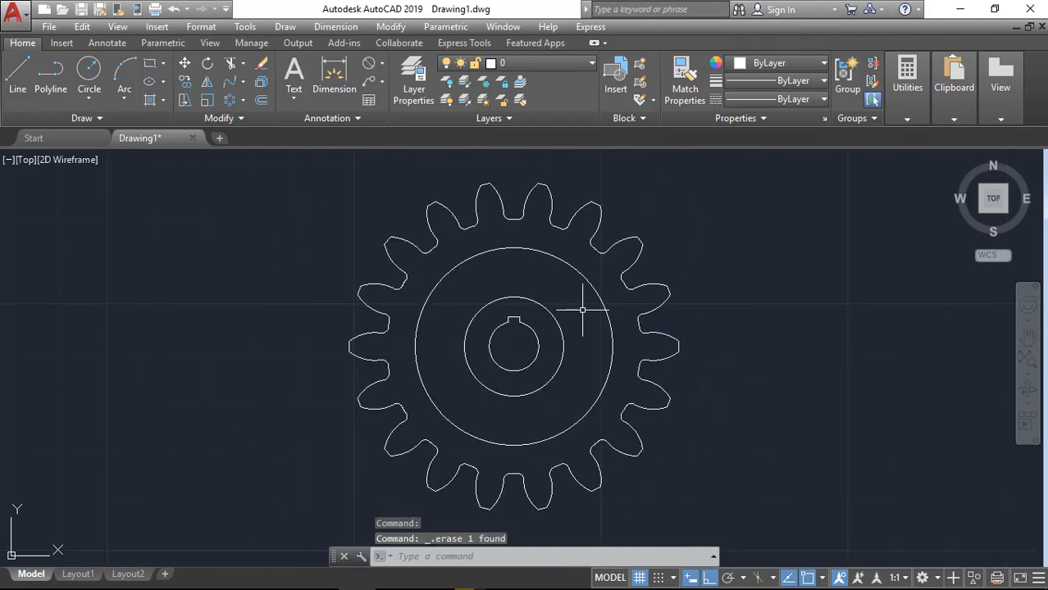